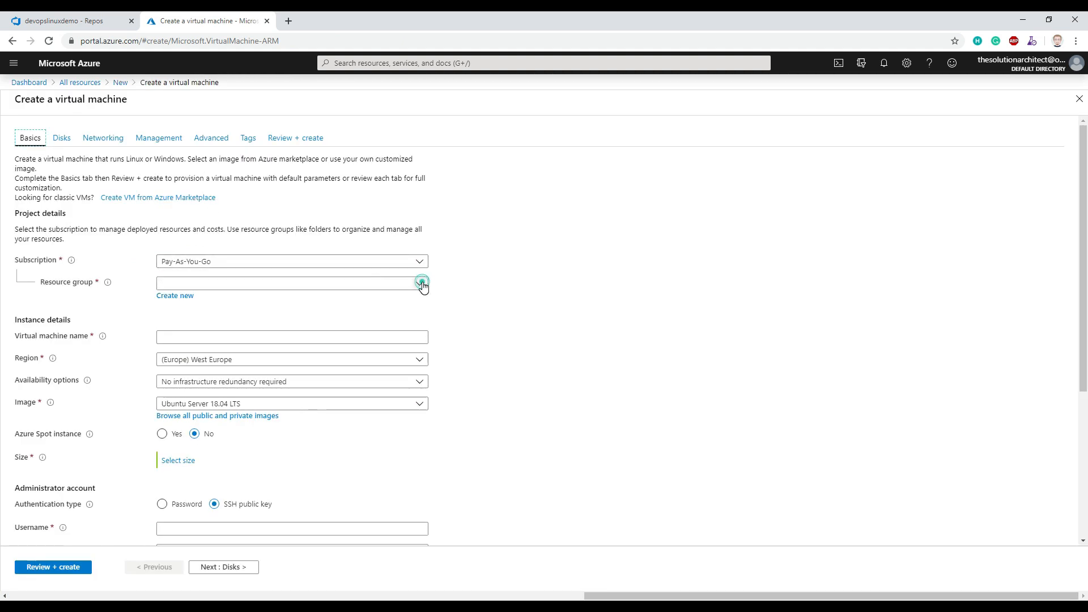
Assign the virtual machine to the DevOpsResourceGroup resource group and name it devopslinuxvm
{"action": "left_click", "coordinate": [420, 283]}
{"action": "left_click", "coordinate": [220, 359]}
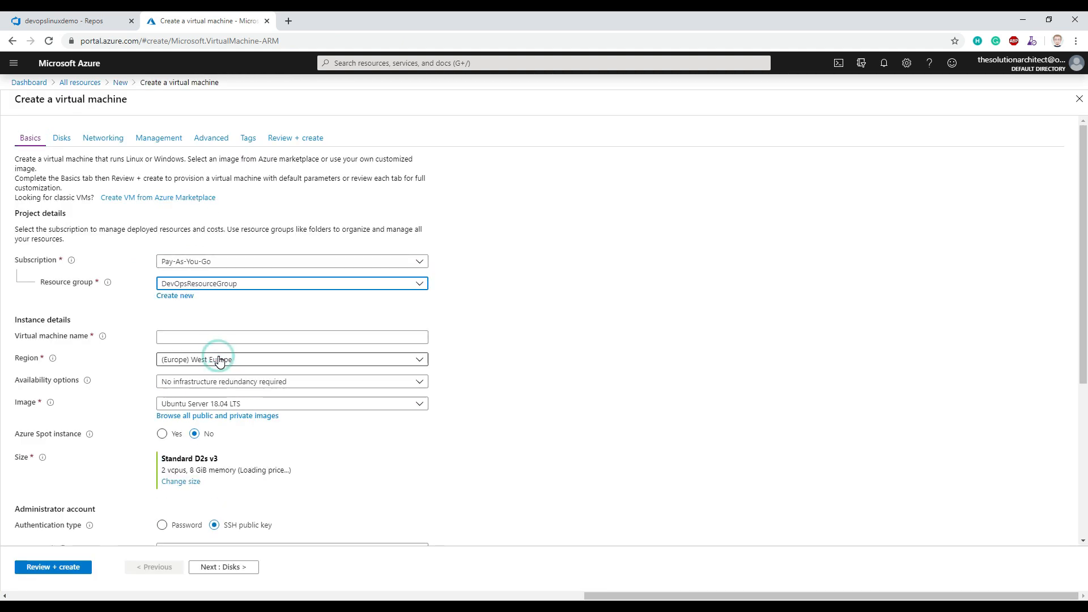
{"action": "left_click", "coordinate": [194, 338]}
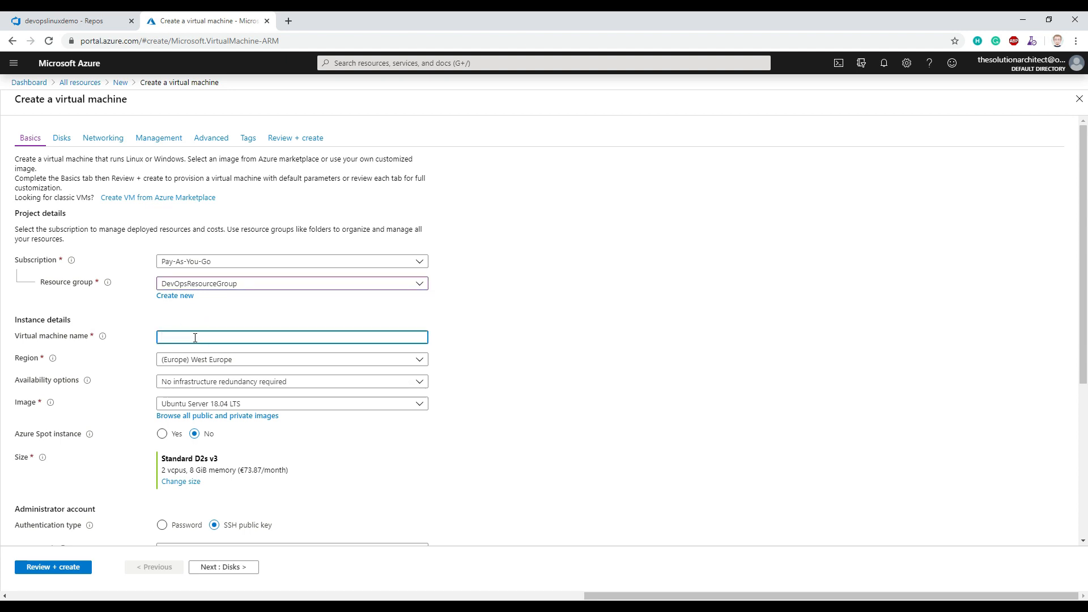
{"action": "type", "text": "devops"}
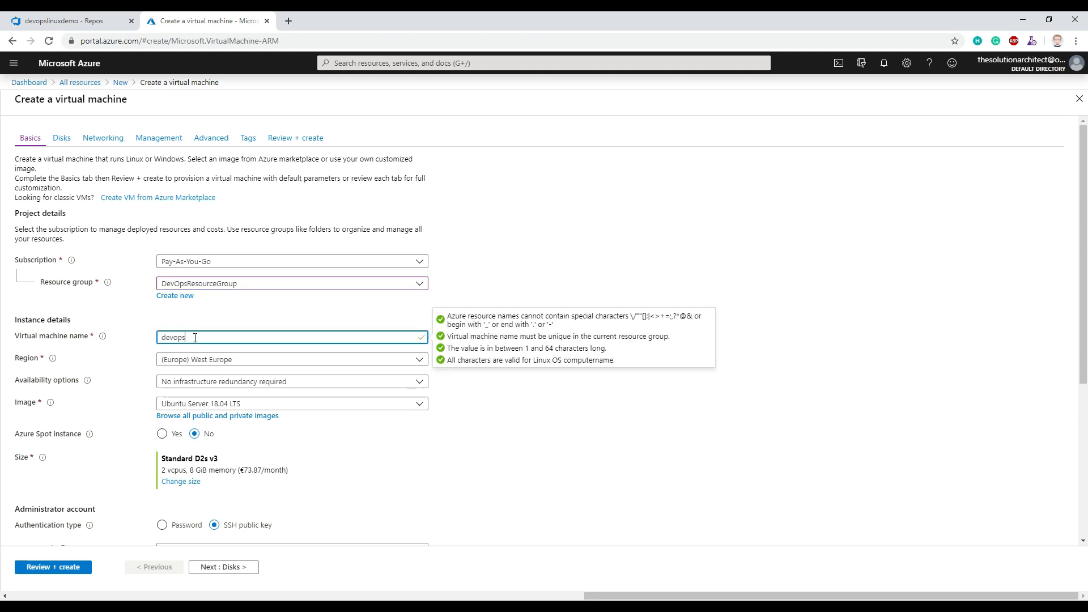
{"action": "type", "text": "linuxvm"}
{"action": "key", "text": "Tab"}
Set the virtual machine's region to (Europe) North Europe and its size to Standard B1s
{"action": "left_click", "coordinate": [184, 356]}
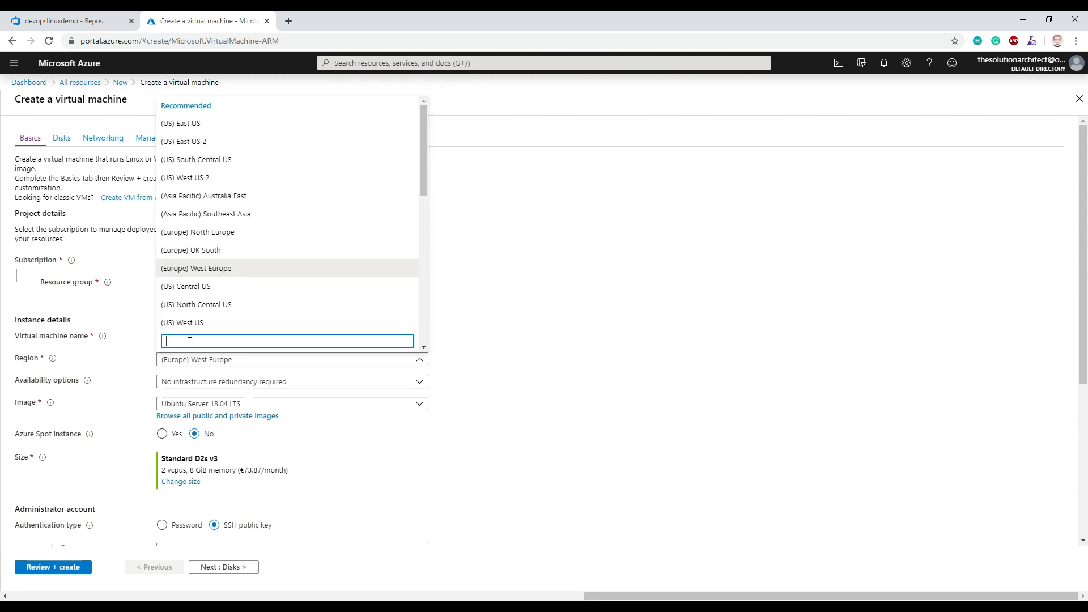
{"action": "left_click", "coordinate": [205, 240]}
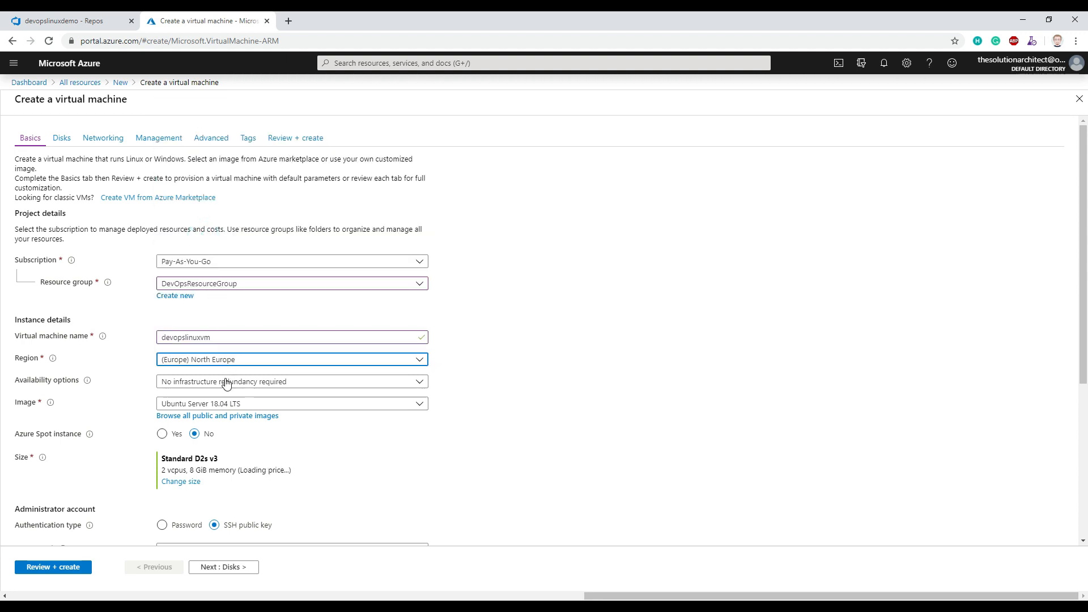
{"action": "left_click", "coordinate": [169, 482]}
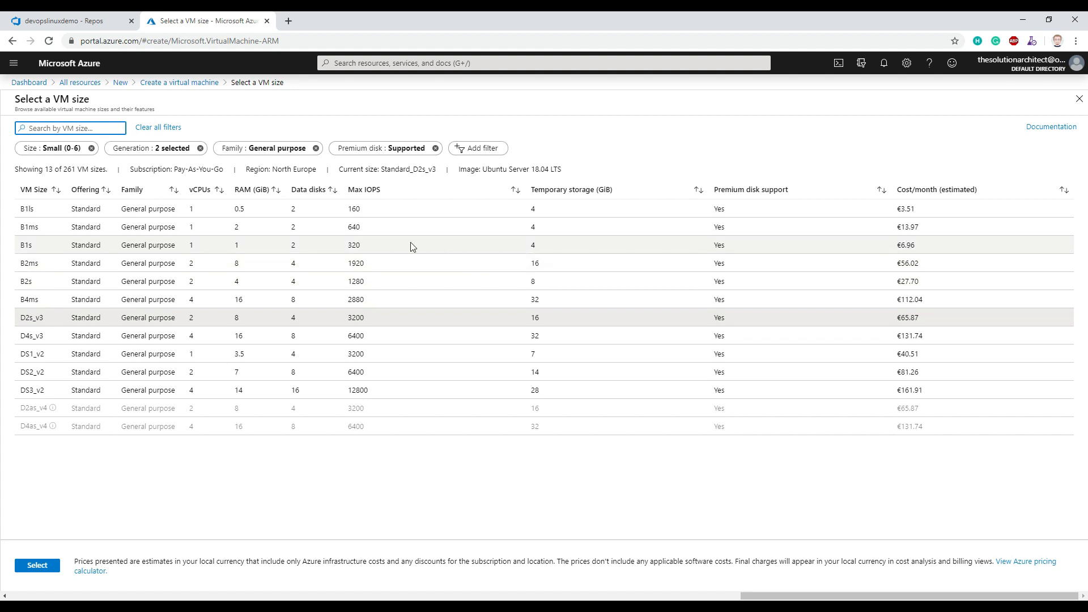
{"action": "left_click", "coordinate": [135, 245]}
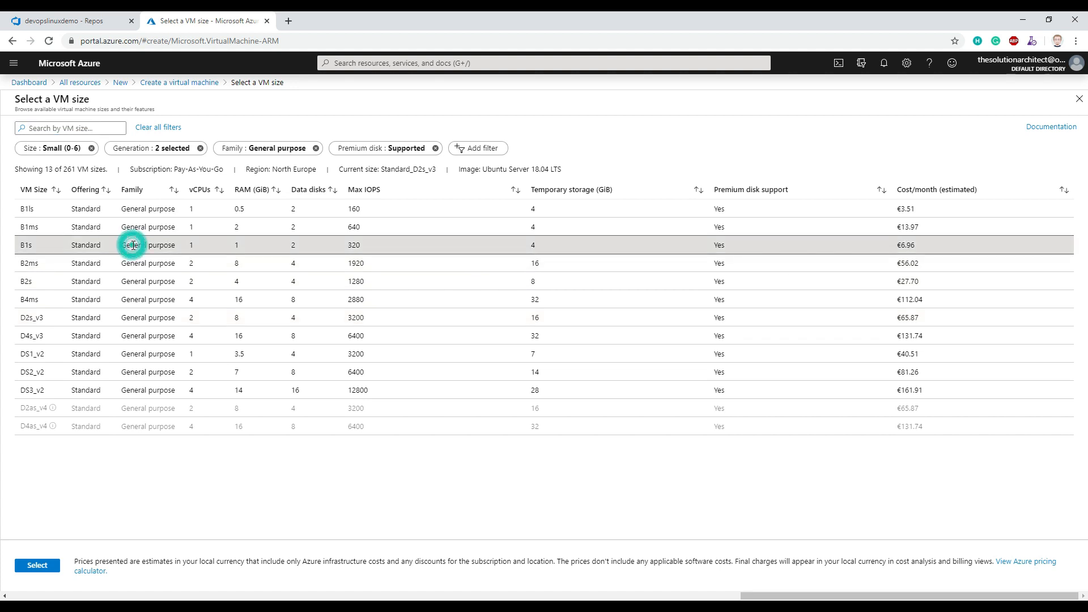
{"action": "left_click", "coordinate": [40, 566]}
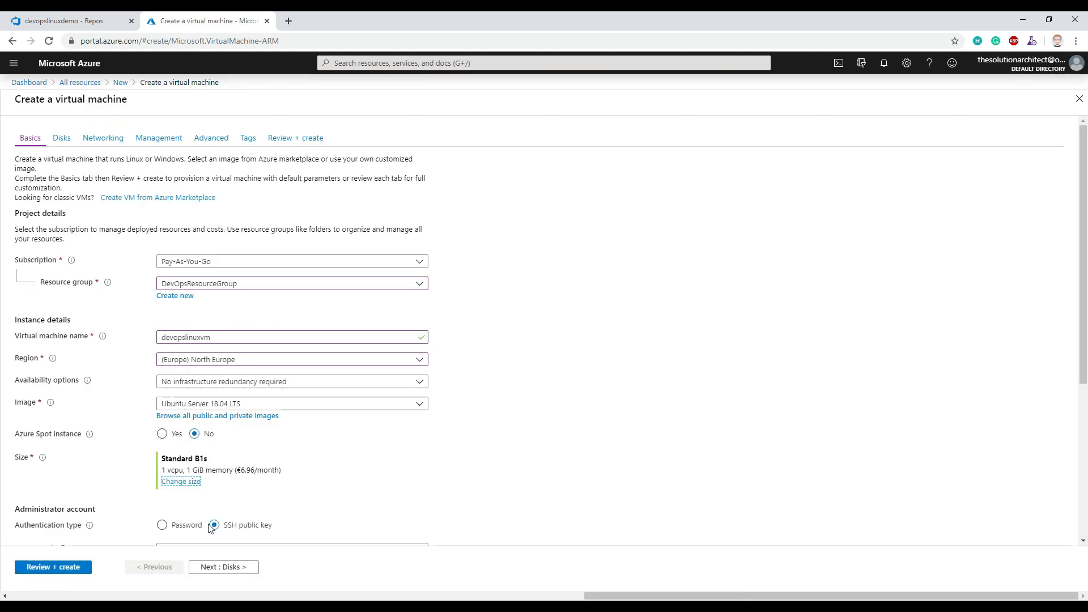
Choose password authentication for the administrator account and set the username to devops
{"action": "scroll", "coordinate": [333, 501], "scroll_direction": "down", "scroll_amount": 4}
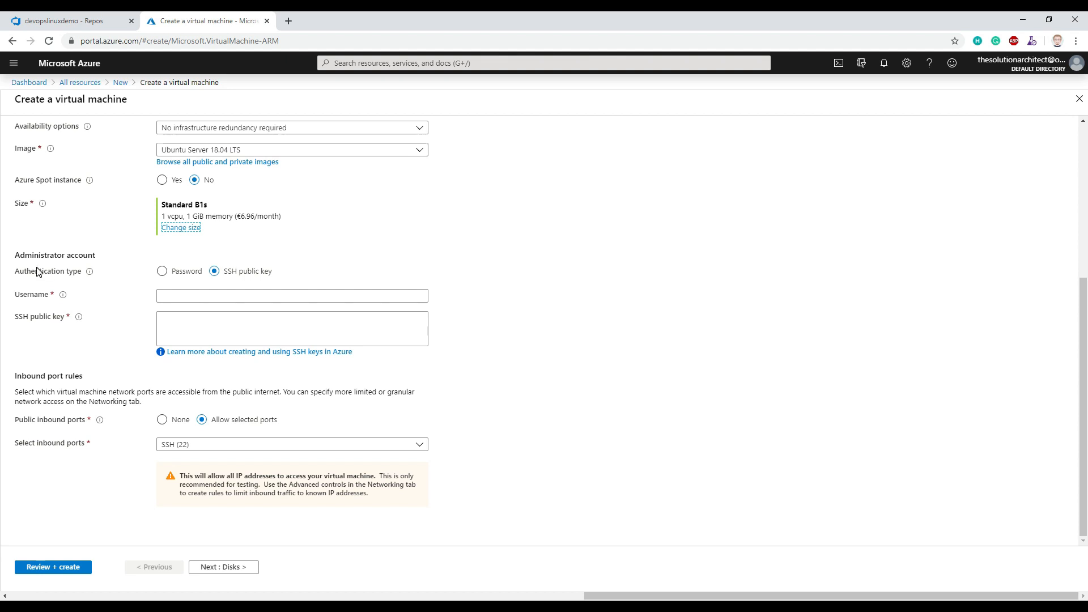
{"action": "left_click", "coordinate": [181, 280]}
{"action": "left_click", "coordinate": [189, 304]}
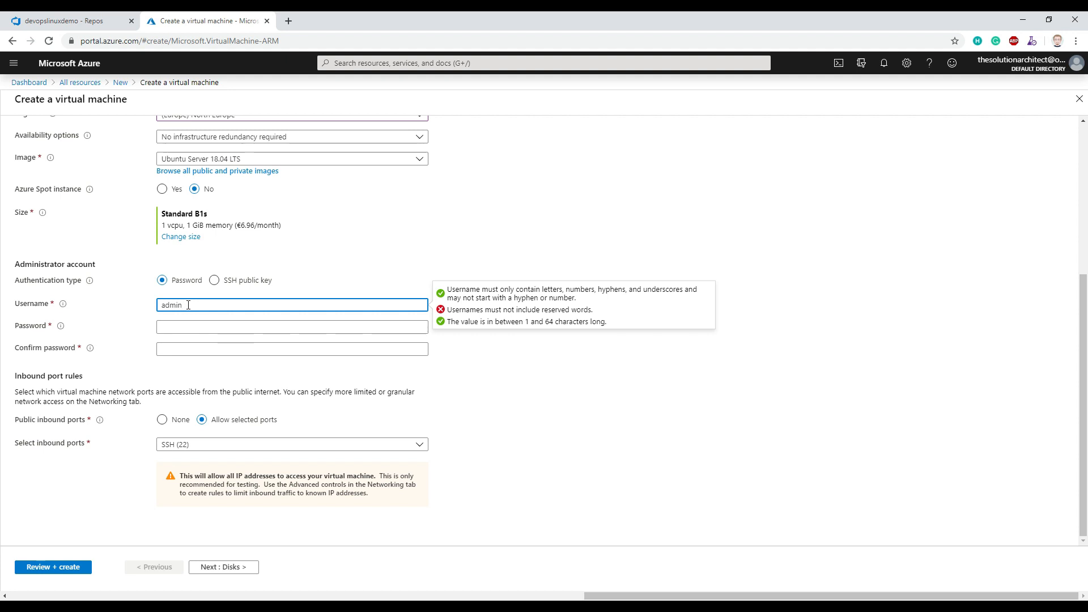
{"action": "key", "text": "BackSpace"}
{"action": "key", "text": "BackSpace"}
{"action": "key", "text": "BackSpace"}
{"action": "type", "text": "d"}
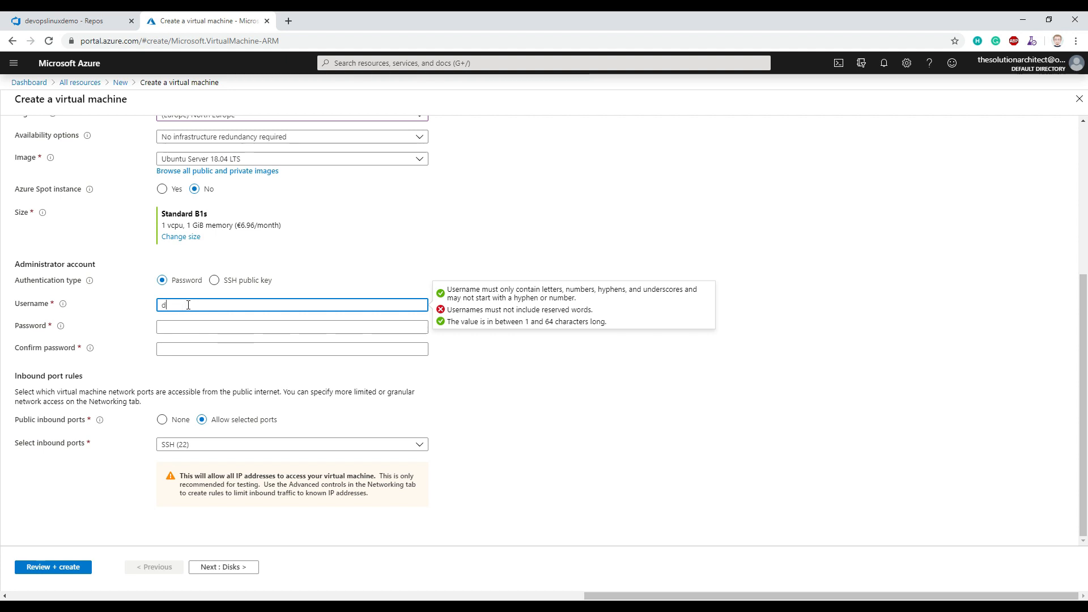
{"action": "type", "text": "evops"}
Enter a valid administrator account password and repeat it in the confirm password field
{"action": "key", "text": "Tab"}
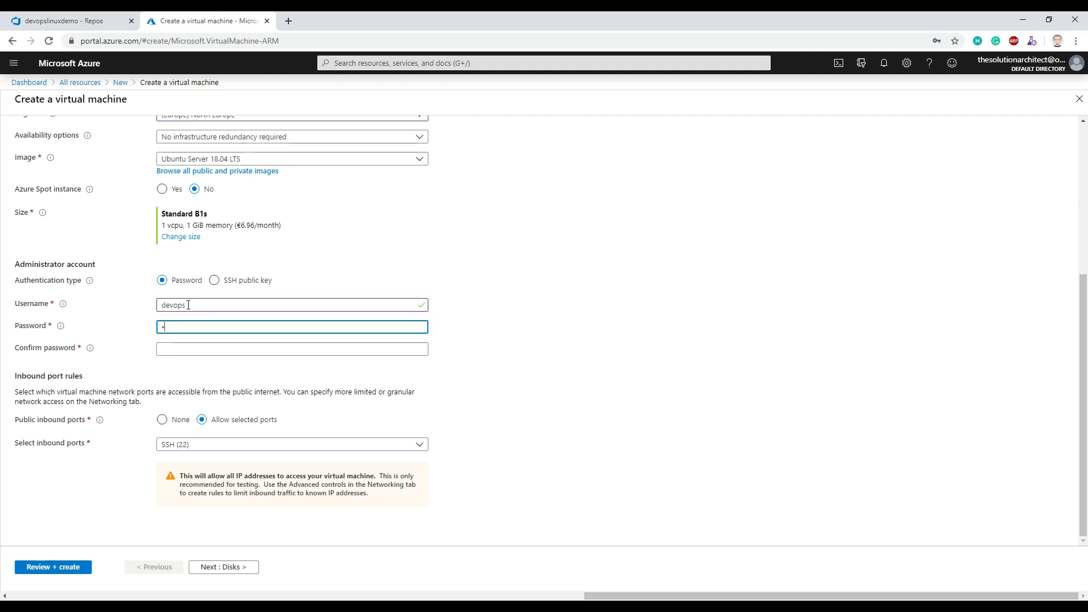
{"action": "key", "text": "Tab"}
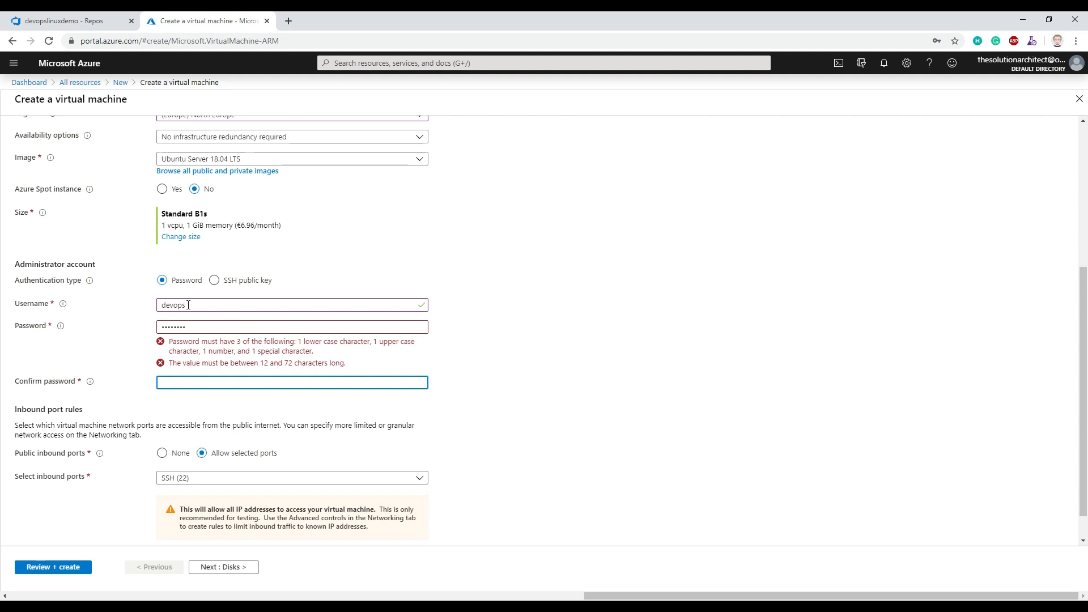
{"action": "key", "text": "shift+Tab"}
{"action": "type", "text": "•••••"}
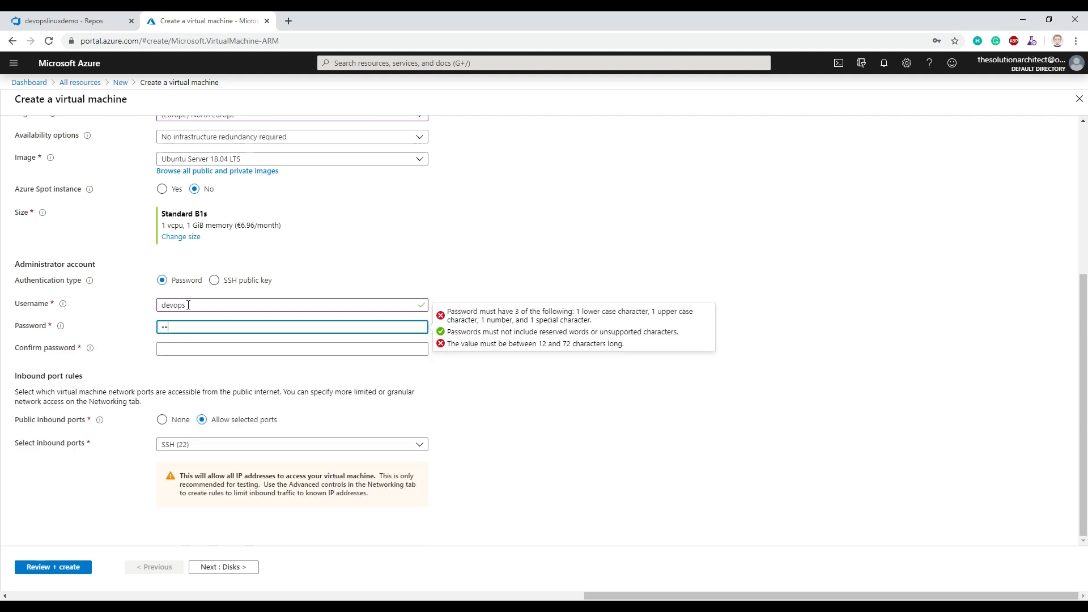
{"action": "type", "text": "•••"}
{"action": "key", "text": "Tab"}
{"action": "type", "text": "•••"}
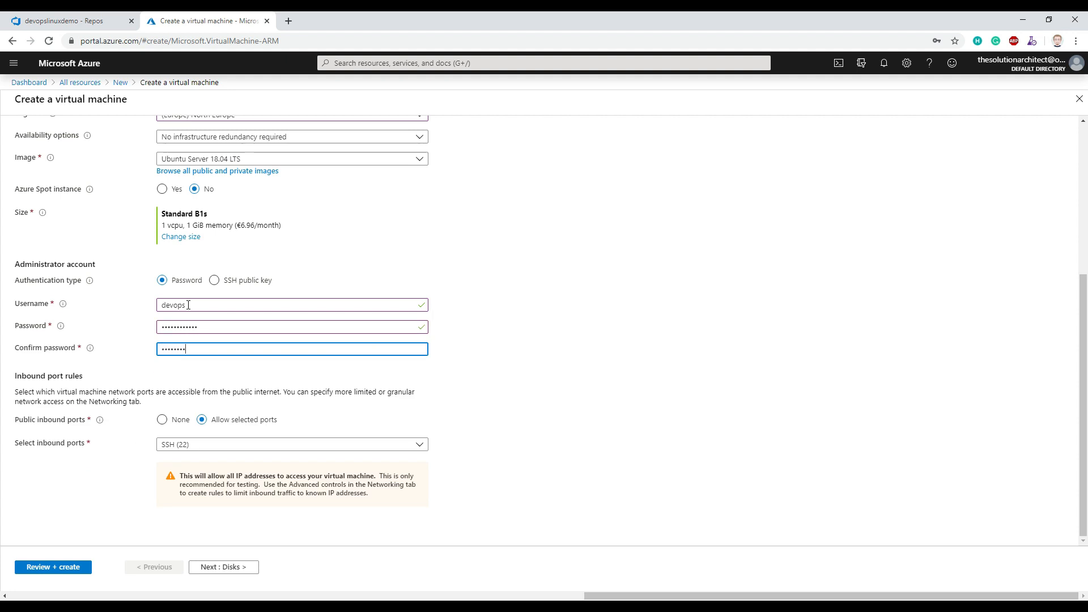
{"action": "type", "text": "•••••••••"}
{"action": "key", "text": "Tab"}
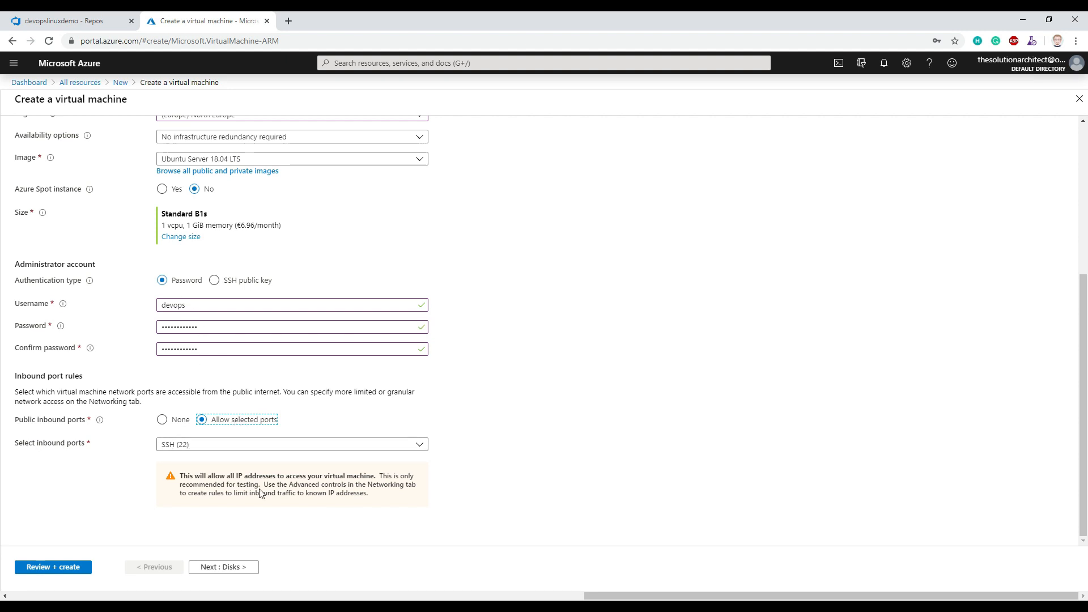
Set the virtual machine's OS disk type to Standard HDD
{"action": "left_click", "coordinate": [223, 567]}
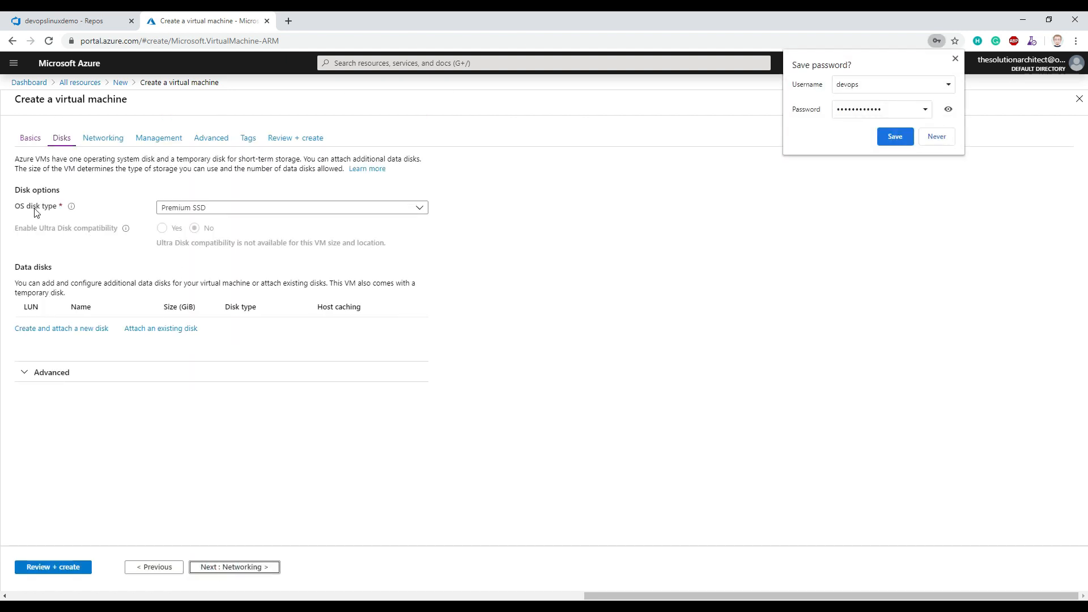
{"action": "left_click", "coordinate": [198, 208]}
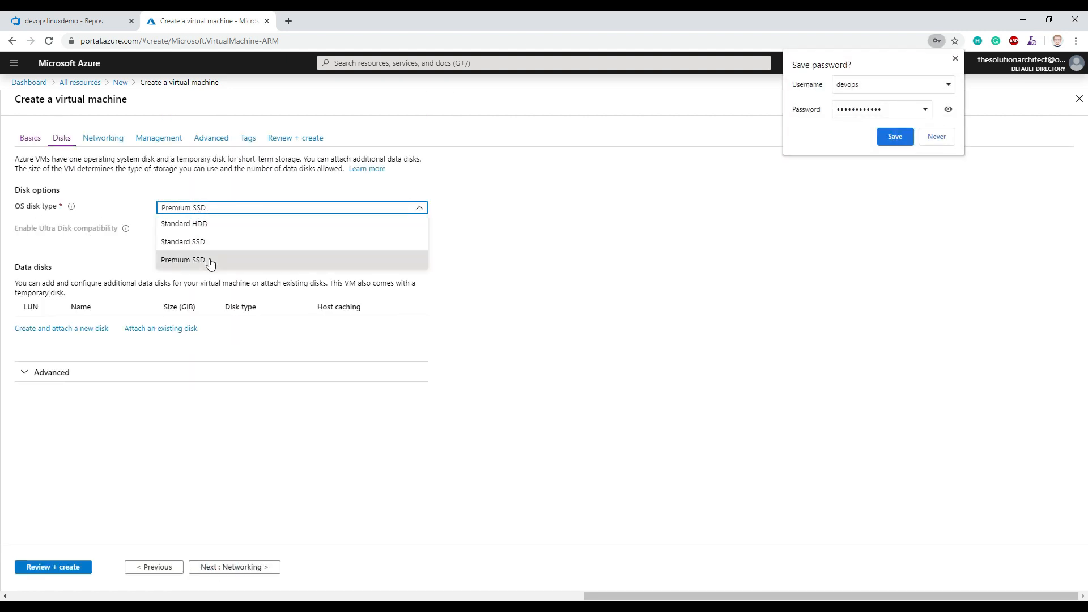
{"action": "left_click", "coordinate": [195, 224]}
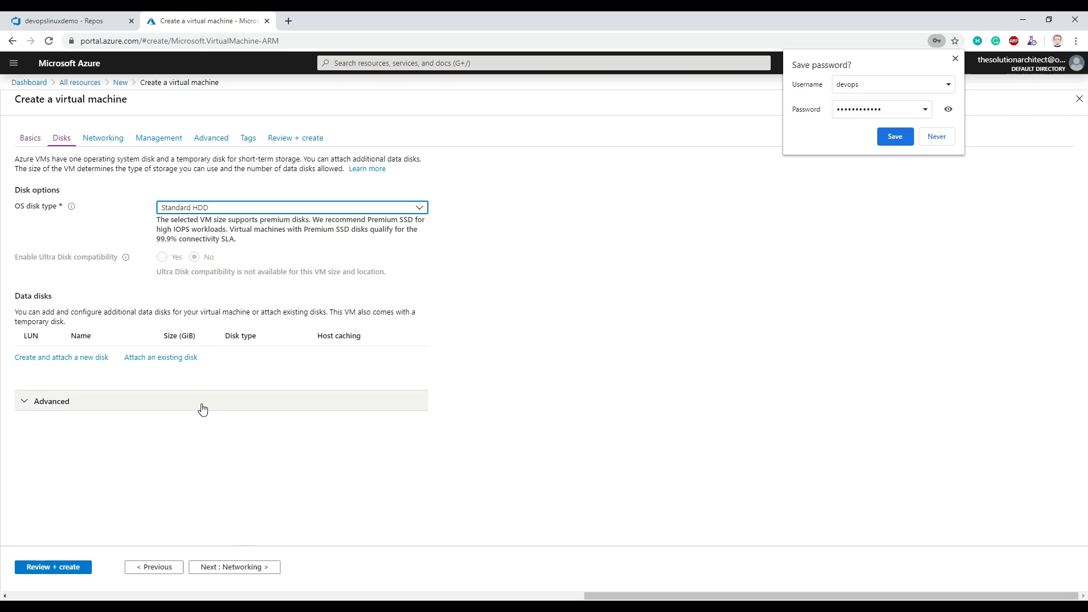
Go through the networking, management, advanced and tags settings with their defaults, and create the virtual machine
{"action": "left_click", "coordinate": [253, 569]}
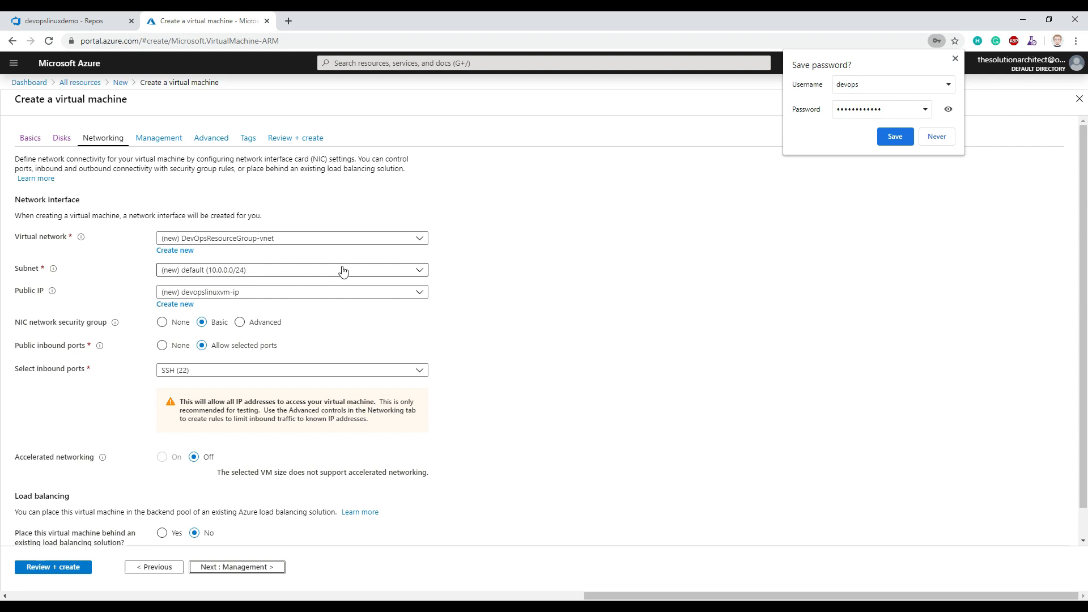
{"action": "left_click", "coordinate": [396, 269]}
{"action": "left_click", "coordinate": [396, 269]}
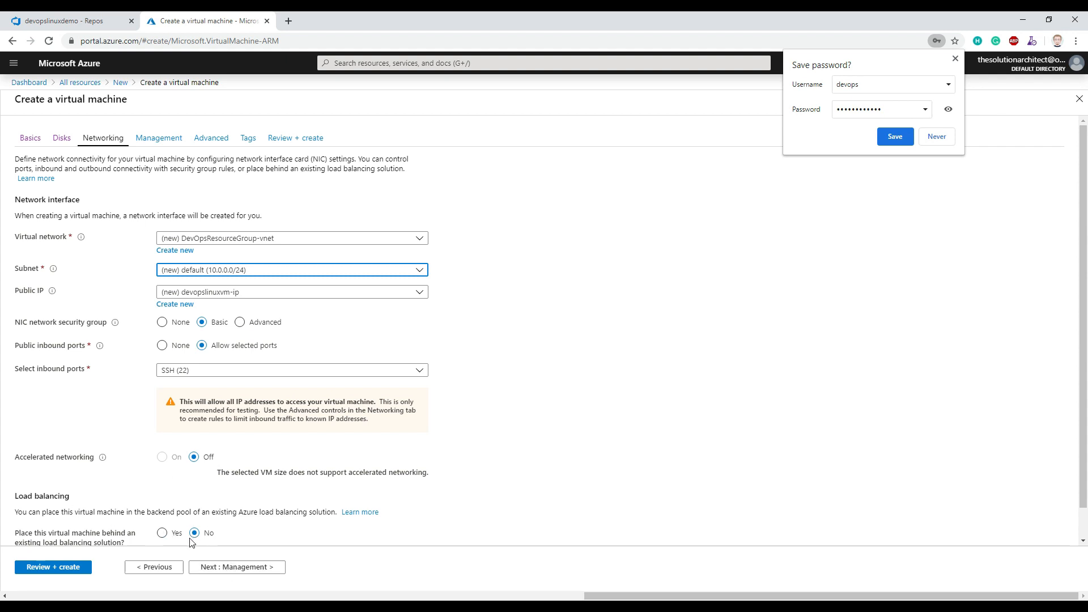
{"action": "left_click", "coordinate": [241, 567]}
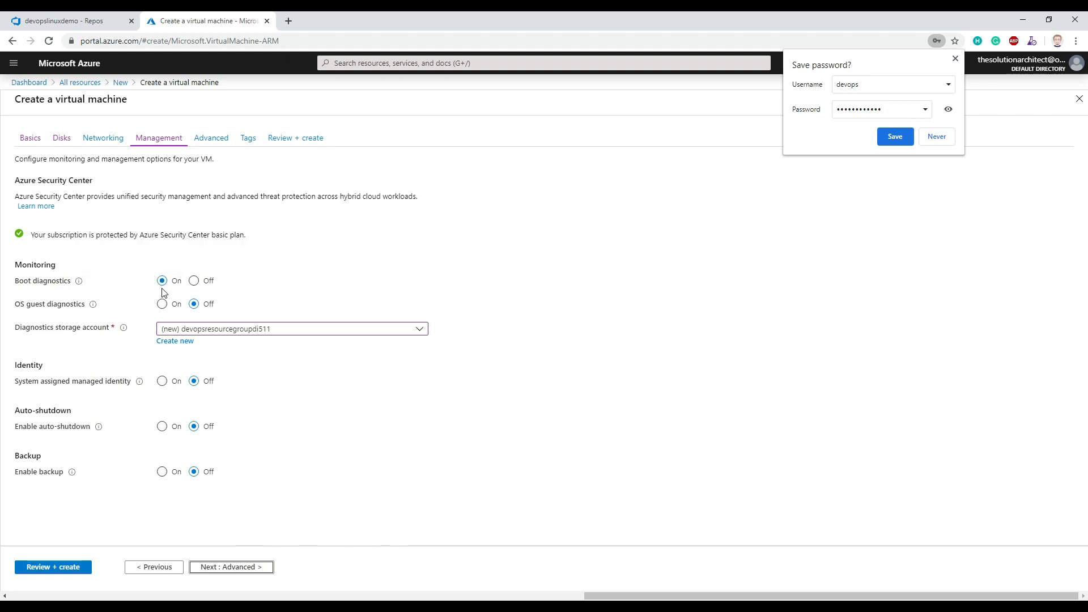
{"action": "left_click", "coordinate": [244, 567]}
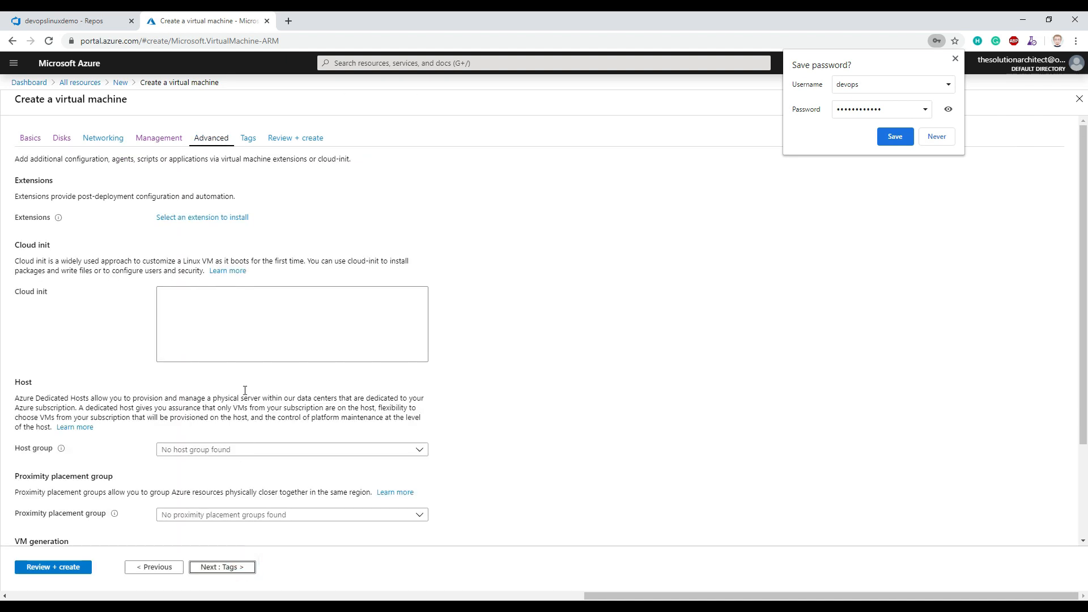
{"action": "left_click", "coordinate": [236, 568]}
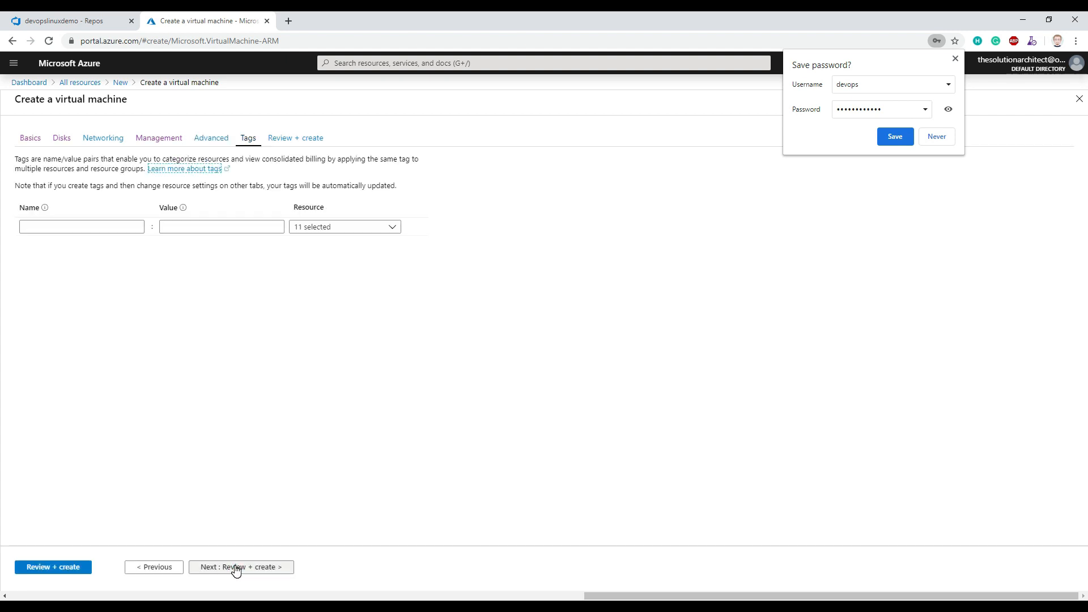
{"action": "left_click", "coordinate": [236, 568]}
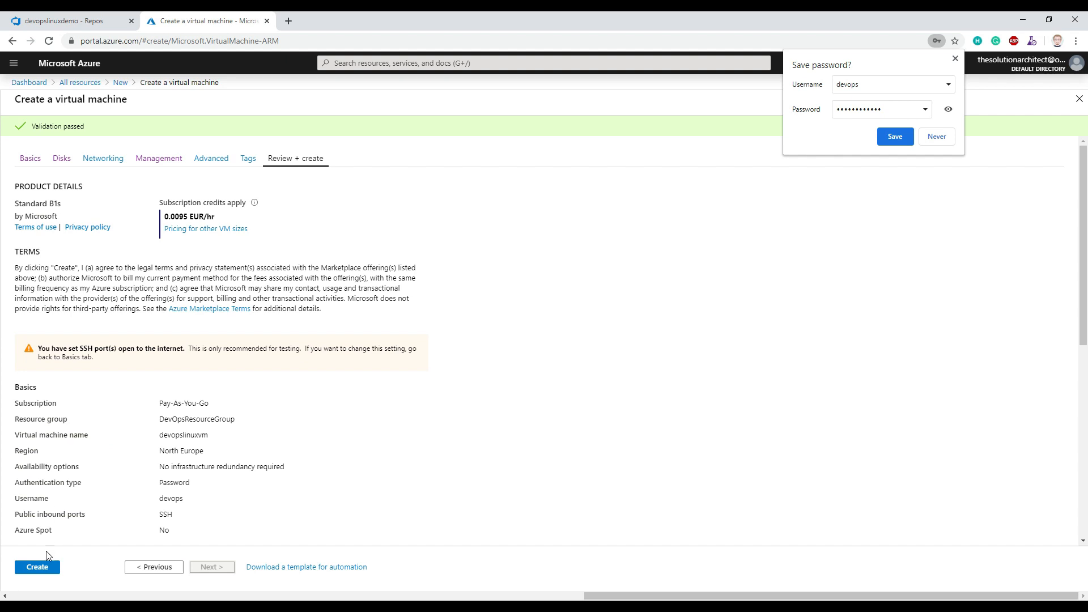
{"action": "left_click", "coordinate": [46, 567]}
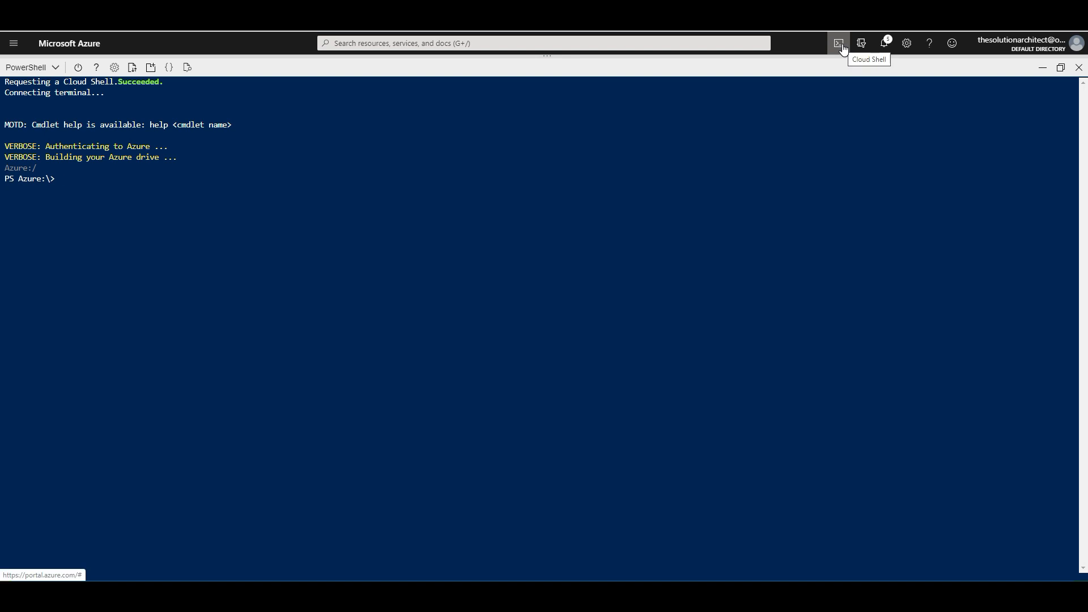
Connect from Cloud Shell over SSH as devops to 137.116.238.184 with the account password, and clear the terminal
{"action": "left_click", "coordinate": [125, 178]}
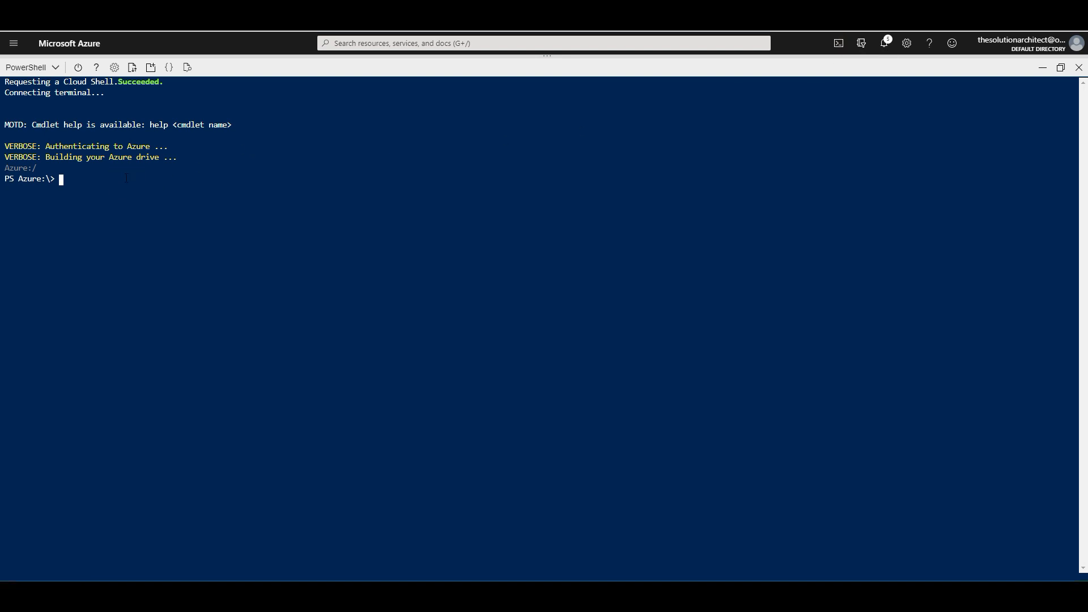
{"action": "key", "text": "ctrl+v"}
{"action": "key", "text": "Return"}
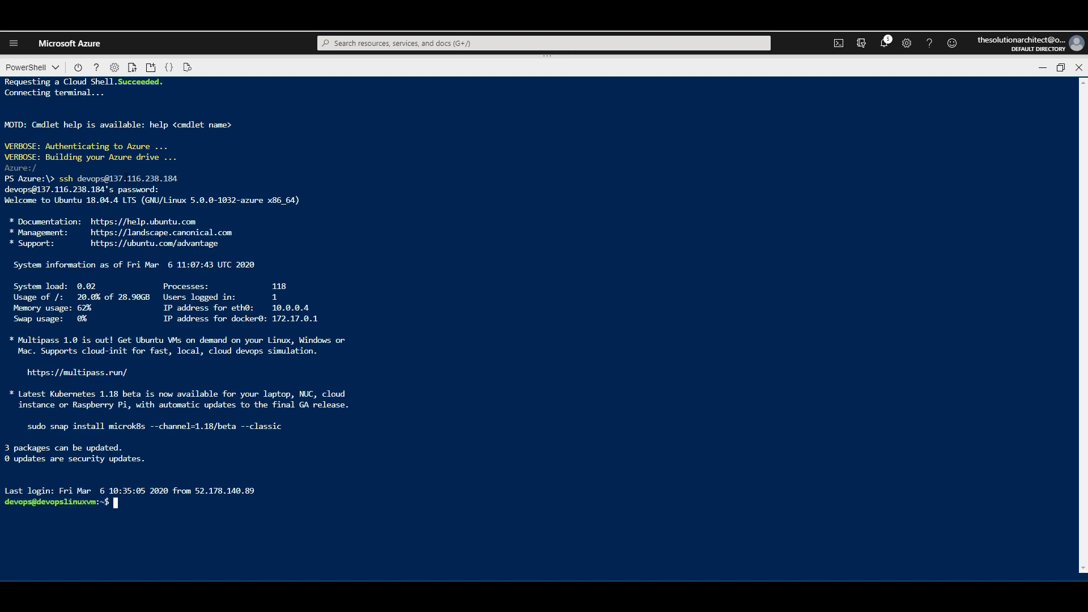
{"action": "type", "text": "clear"}
{"action": "key", "text": "Return"}
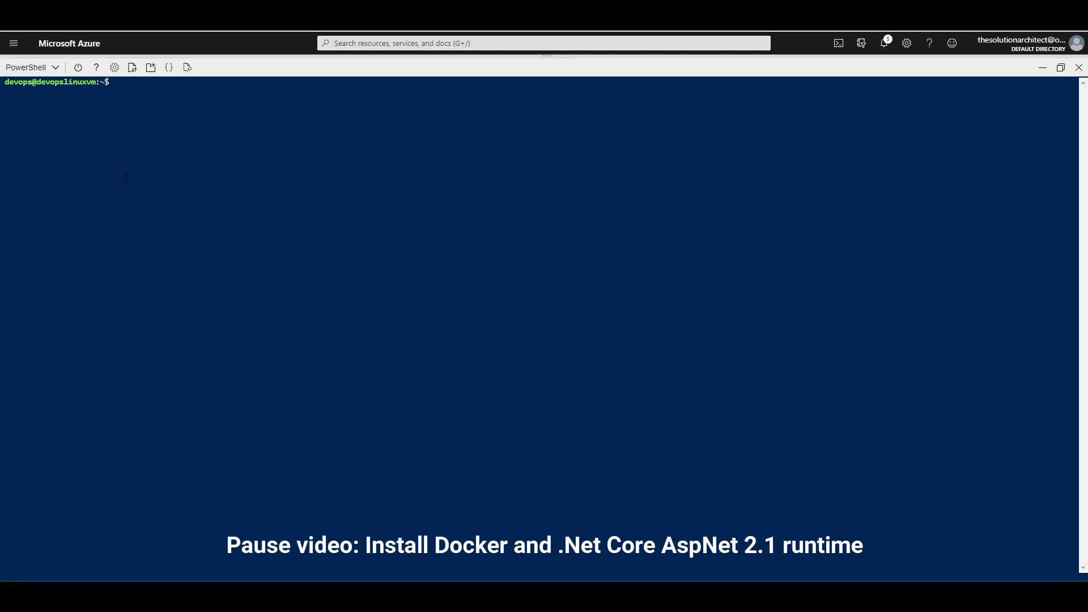
Check the Docker version and the installed .NET Core SDKs and runtimes with docker --version and dotnet --info
{"action": "type", "text": "docker --version"}
{"action": "key", "text": "Return"}
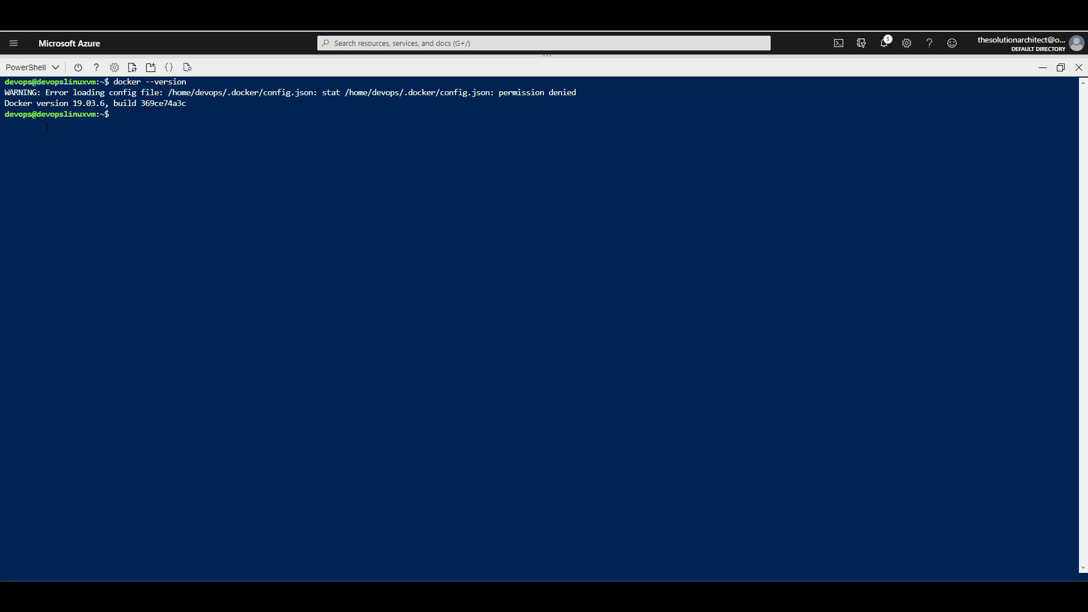
{"action": "left_click", "coordinate": [126, 115]}
{"action": "type", "text": "dotnet --info"}
{"action": "key", "text": "Return"}
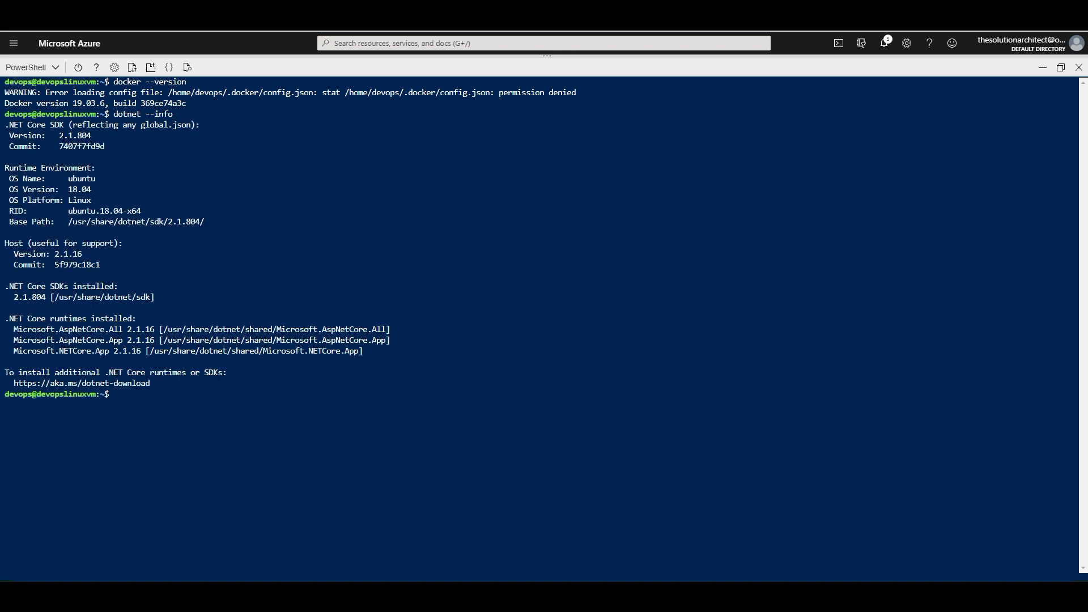
{"action": "left_click_drag", "start_coordinate": [60, 136], "coordinate": [73, 136]}
{"action": "left_click", "coordinate": [75, 136]}
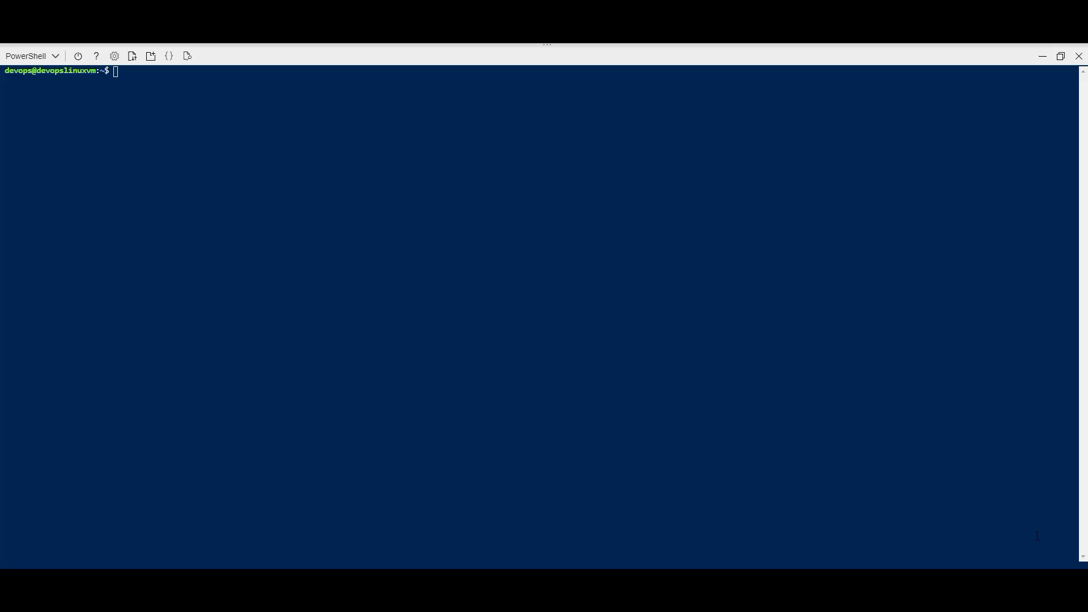
Refresh the package lists on the Linux machine with sudo apt update
{"action": "left_click", "coordinate": [118, 71]}
{"action": "type", "text": "sudo apt update"}
{"action": "key", "text": "Return"}
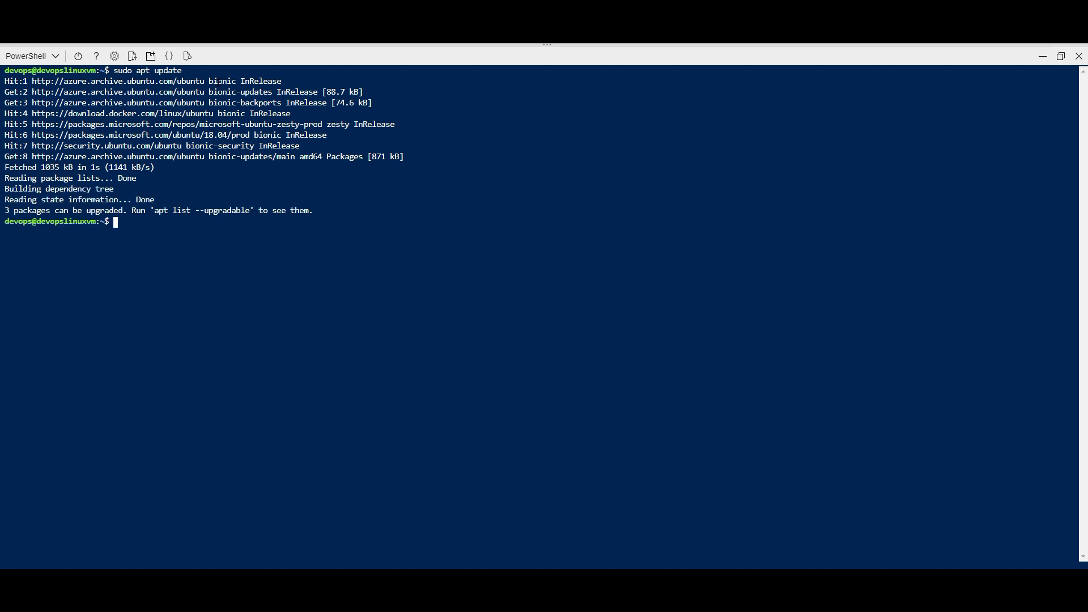
Install nginx on the Linux machine with sudo apt install nginx and accept the installation with Y
{"action": "type", "text": "sudo apt installl"}
{"action": "key", "text": "BackSpace"}
{"action": "key", "text": "BackSpace"}
{"action": "key", "text": "BackSpace"}
{"action": "type", "text": "ll nginx"}
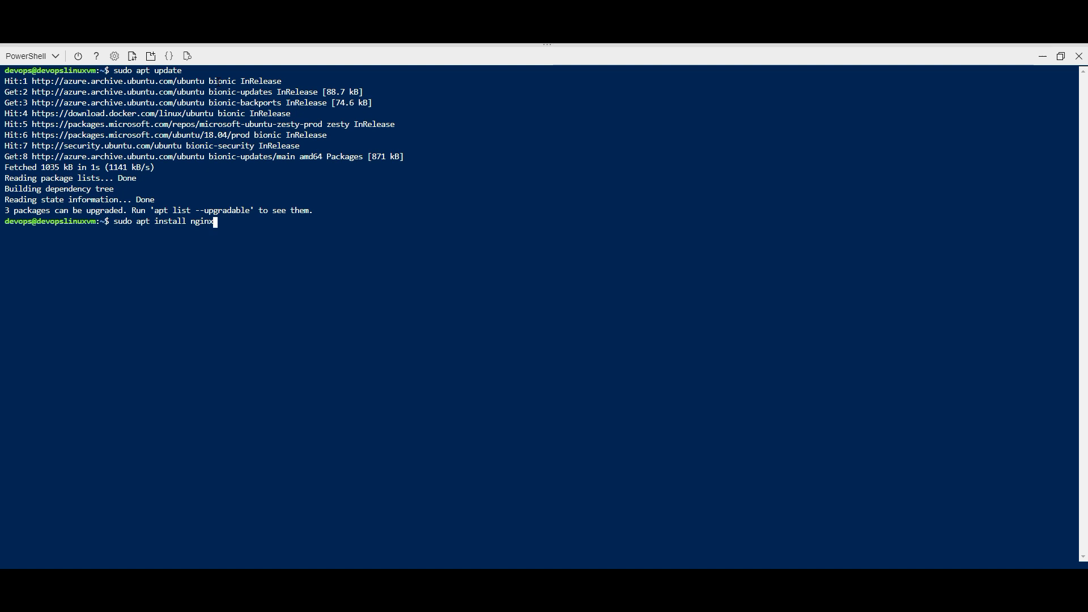
{"action": "key", "text": "Return"}
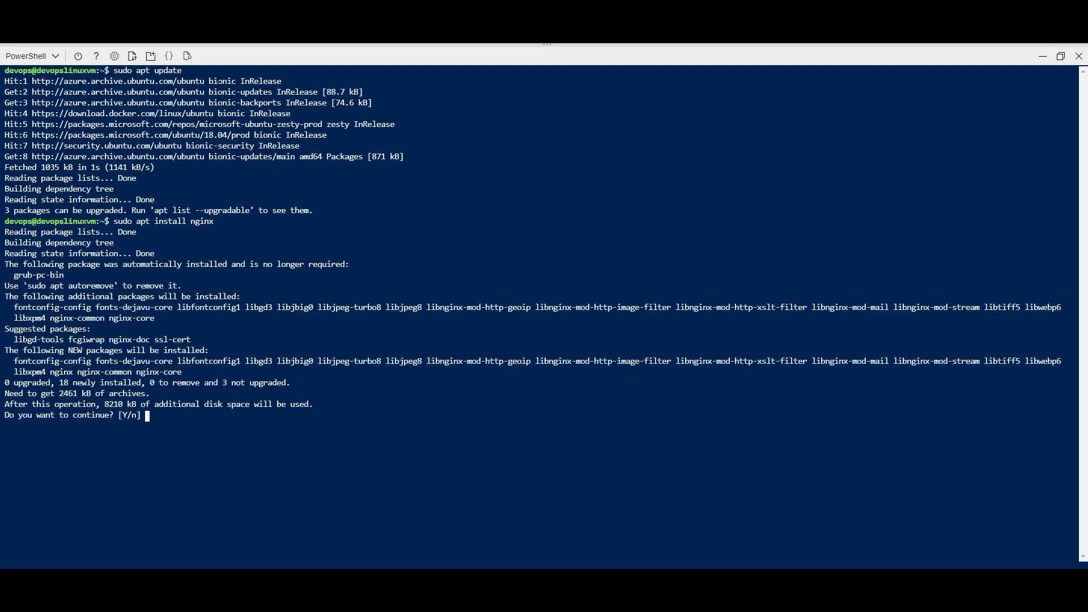
{"action": "type", "text": "Y"}
{"action": "key", "text": "Return"}
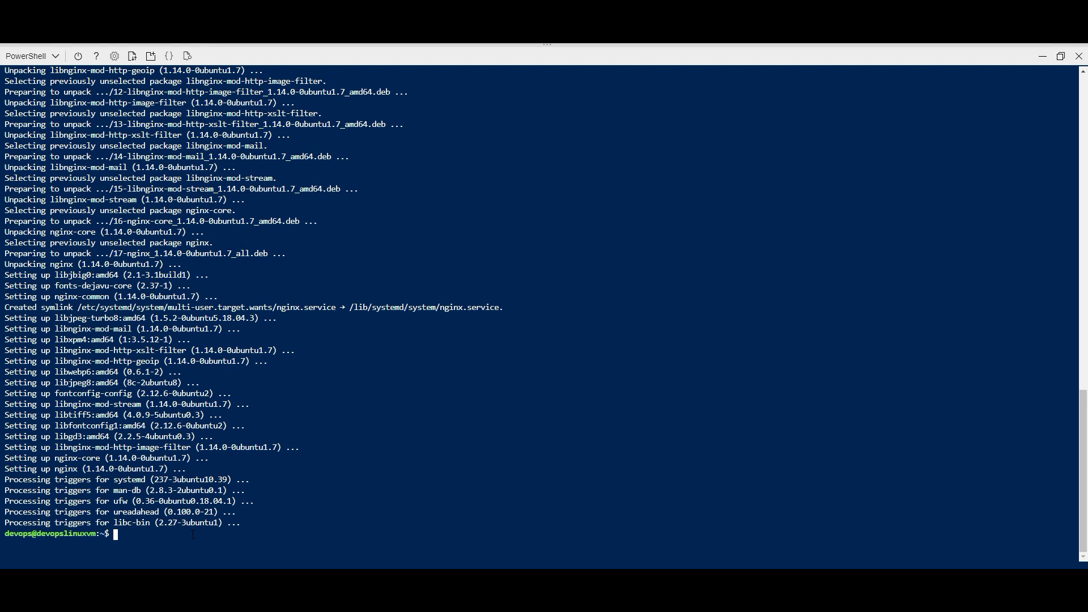
Check the nginx service with sudo systemctl status nginx and clear the terminal
{"action": "type", "text": "sudo systemctl status nginx"}
{"action": "key", "text": "Return"}
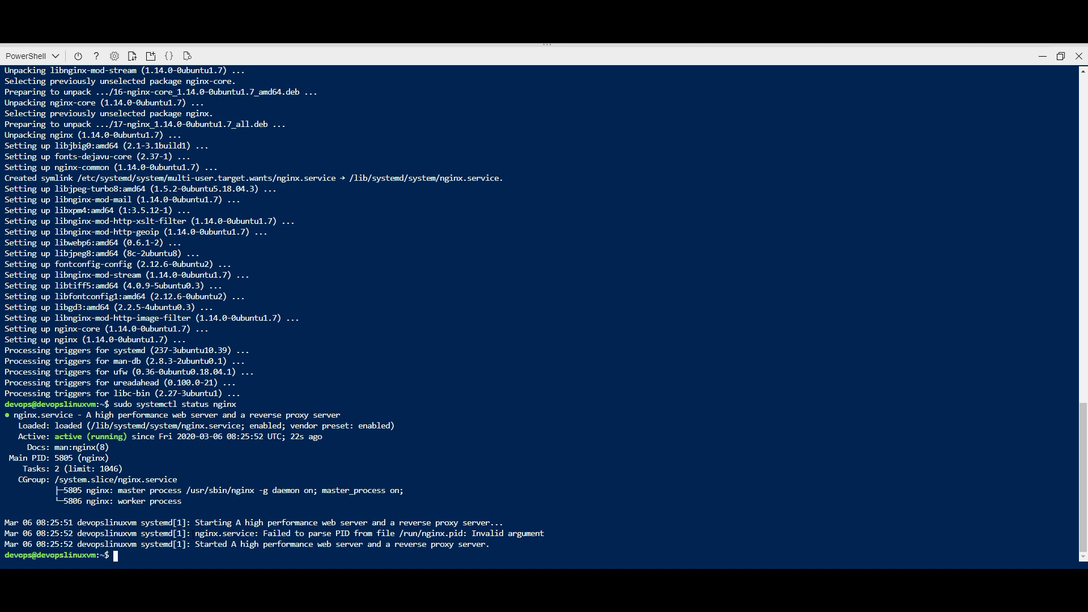
{"action": "key", "text": "ctrl+l"}
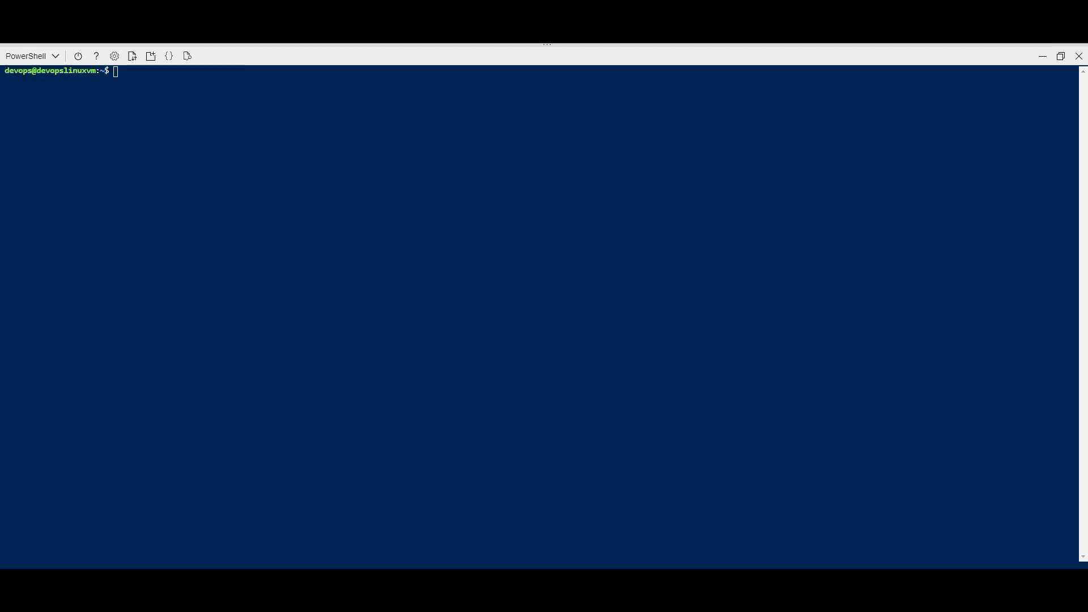
{"action": "left_click", "coordinate": [198, 73]}
{"action": "type", "text": "sudo"}
{"action": "key", "text": "BackSpace"}
{"action": "key", "text": "BackSpace"}
{"action": "key", "text": "BackSpace"}
{"action": "key", "text": "BackSpace"}
{"action": "type", "text": "curl http:"}
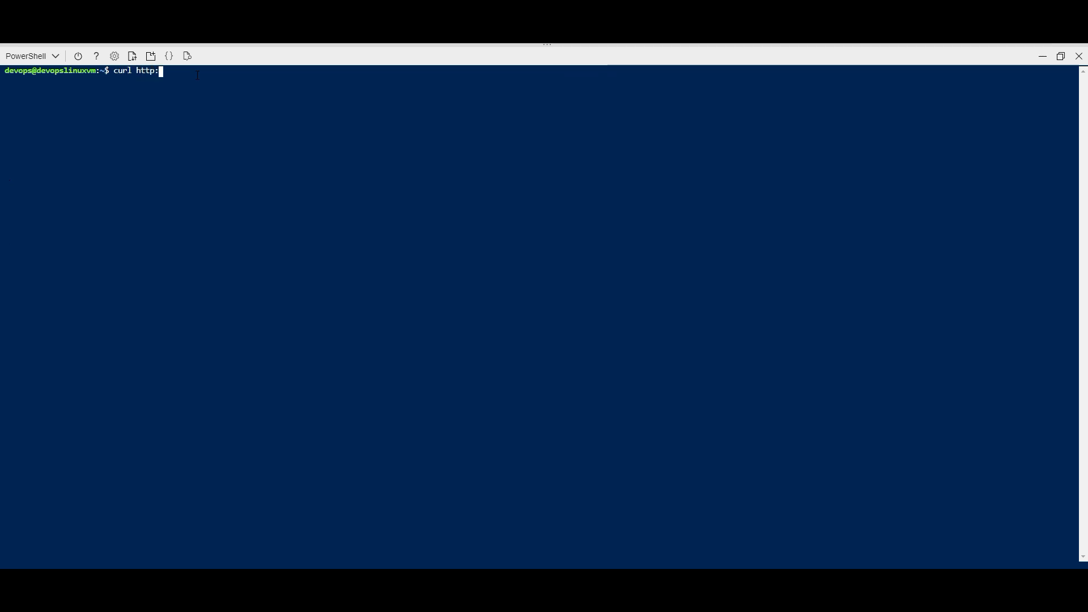
{"action": "type", "text": "//localhost"}
{"action": "key", "text": "Return"}
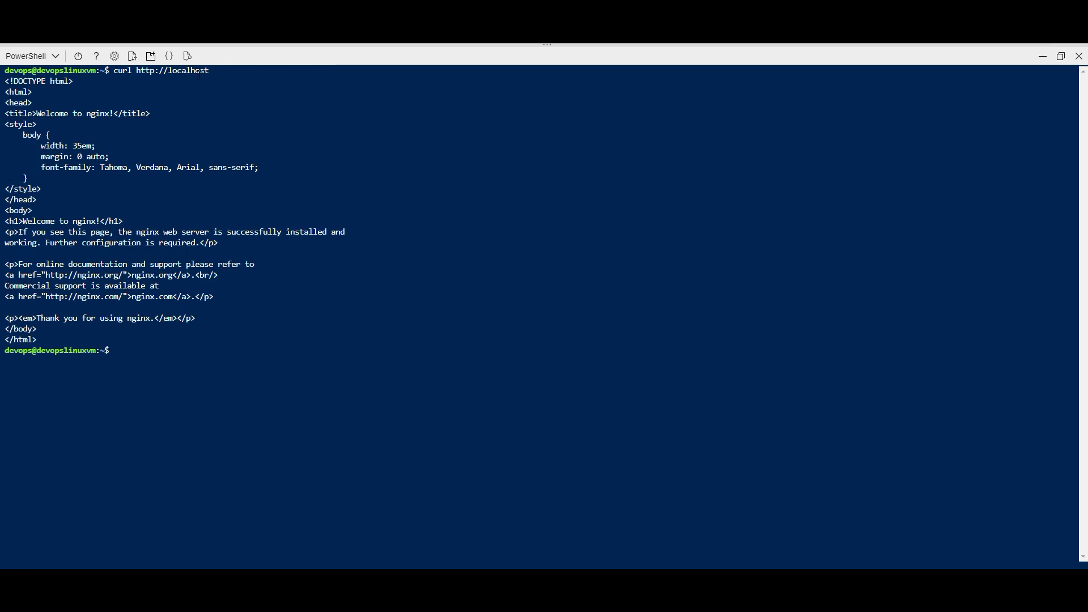
{"action": "left_click_drag", "start_coordinate": [116, 111], "coordinate": [38, 113]}
{"action": "left_click", "coordinate": [39, 114]}
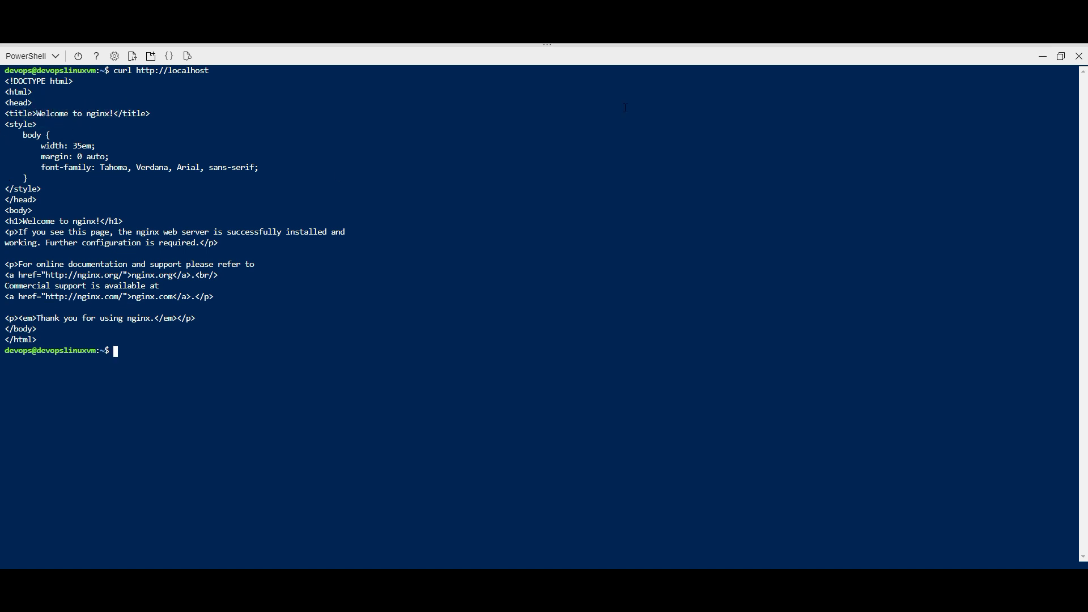
{"action": "key", "text": "ctrl+l"}
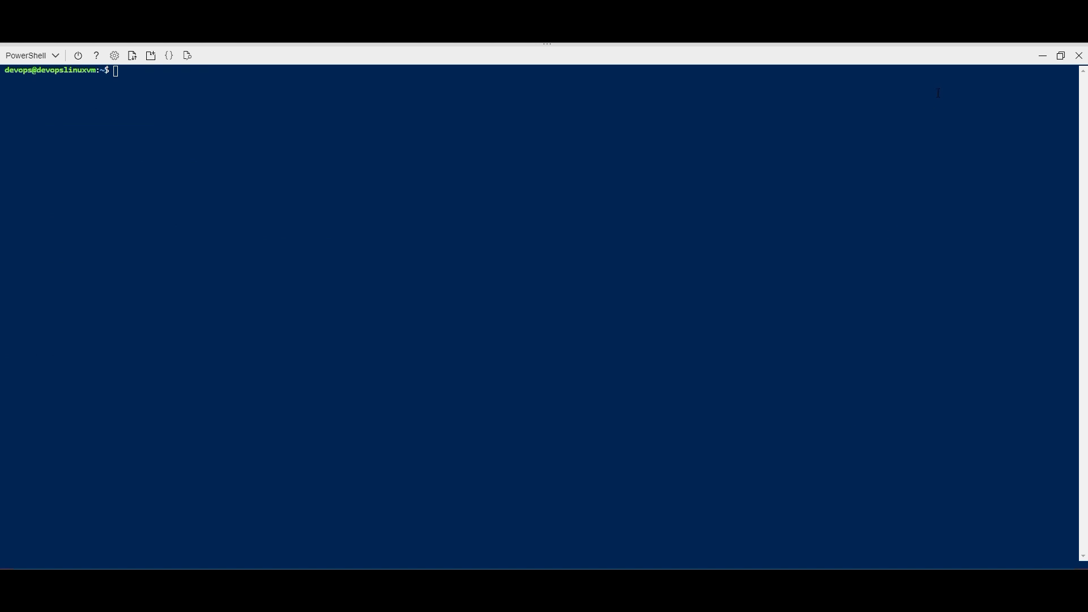
Open /etc/nginx/sites-available/default for editing in nano with sudo
{"action": "left_click", "coordinate": [154, 79]}
{"action": "type", "text": "sudo nano /etc/nginx/sites-available"}
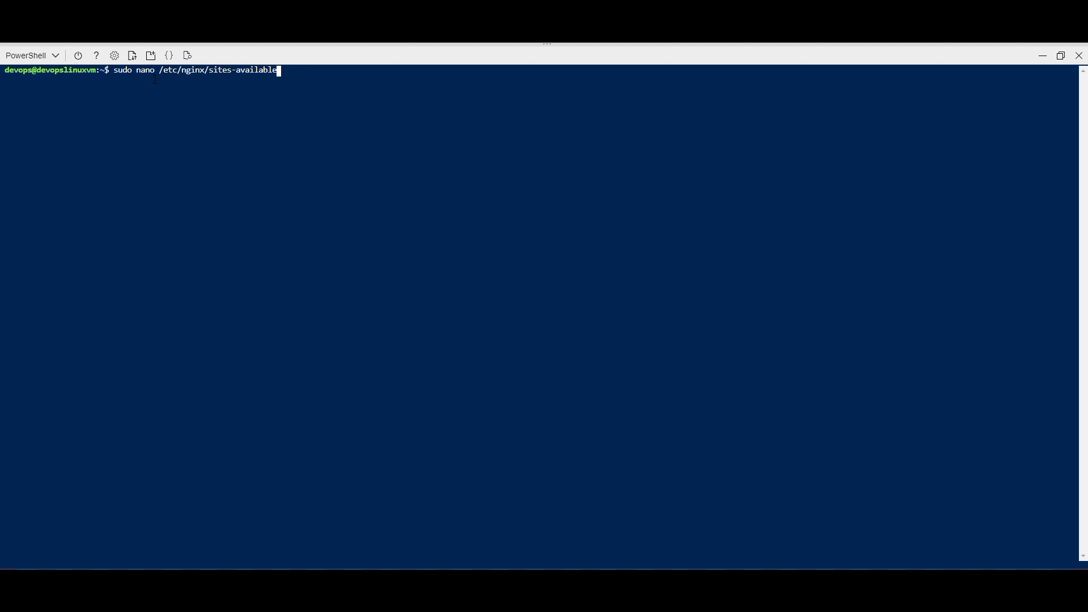
{"action": "type", "text": "/default"}
{"action": "key", "text": "Return"}
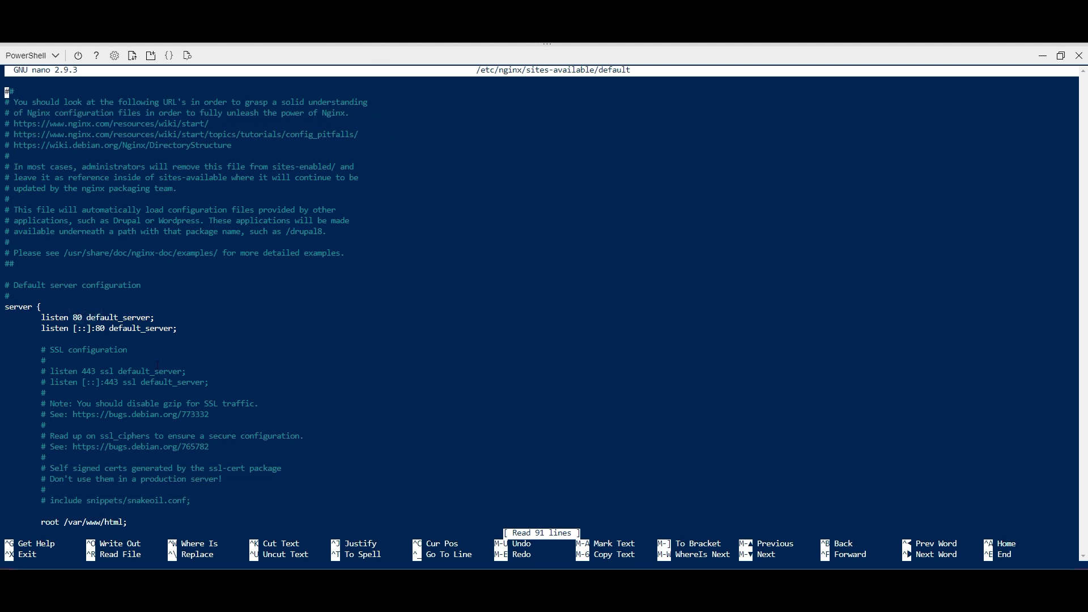
{"action": "key", "text": "Down"}
{"action": "key", "text": "Down"}
{"action": "key", "text": "Down"}
{"action": "key", "text": "Down"}
{"action": "key", "text": "Down"}
{"action": "key", "text": "Down"}
{"action": "key", "text": "Down"}
{"action": "key", "text": "Down"}
{"action": "key", "text": "Down"}
{"action": "key", "text": "Down"}
{"action": "key", "text": "Down"}
{"action": "key", "text": "Down"}
{"action": "key", "text": "Down"}
{"action": "key", "text": "Down"}
{"action": "key", "text": "Down"}
{"action": "key", "text": "Down"}
{"action": "key", "text": "Down"}
{"action": "key", "text": "Down"}
{"action": "key", "text": "Down"}
{"action": "key", "text": "Down"}
{"action": "key", "text": "Down"}
{"action": "key", "text": "Up"}
{"action": "key", "text": "Down"}
{"action": "key", "text": "Down"}
{"action": "key", "text": "Down"}
{"action": "key", "text": "Down"}
{"action": "key", "text": "Down"}
{"action": "key", "text": "Down"}
{"action": "key", "text": "Down"}
{"action": "key", "text": "Down"}
{"action": "key", "text": "Down"}
{"action": "key", "text": "Down"}
{"action": "key", "text": "Down"}
{"action": "key", "text": "Down"}
{"action": "key", "text": "Down"}
{"action": "key", "text": "Down"}
{"action": "key", "text": "Down"}
{"action": "key", "text": "Up"}
{"action": "key", "text": "Up"}
{"action": "key", "text": "Up"}
{"action": "key", "text": "Up"}
{"action": "key", "text": "Up"}
{"action": "key", "text": "Up"}
{"action": "key", "text": "Up"}
{"action": "key", "text": "Up"}
{"action": "key", "text": "Up"}
{"action": "key", "text": "Up"}
{"action": "key", "text": "Up"}
{"action": "key", "text": "Up"}
{"action": "key", "text": "Up"}
{"action": "key", "text": "Up"}
{"action": "key", "text": "Up"}
{"action": "key", "text": "Up"}
{"action": "key", "text": "Up"}
{"action": "key", "text": "Up"}
{"action": "key", "text": "Up"}
{"action": "key", "text": "Up"}
{"action": "key", "text": "Down"}
{"action": "key", "text": "Down"}
{"action": "key", "text": "Down"}
{"action": "key", "text": "Down"}
{"action": "key", "text": "Down"}
{"action": "key", "text": "Down"}
{"action": "key", "text": "Down"}
{"action": "key", "text": "Down"}
{"action": "key", "text": "Down"}
{"action": "key", "text": "Down"}
{"action": "key", "text": "Up"}
{"action": "key", "text": "Up"}
{"action": "key", "text": "Up"}
{"action": "key", "text": "Up"}
{"action": "key", "text": "Up"}
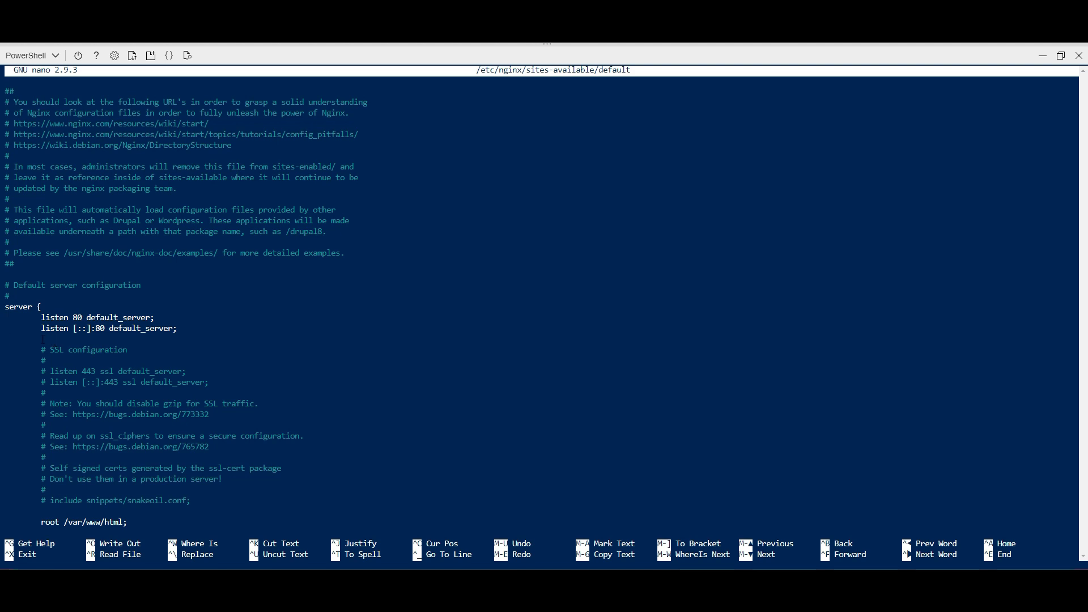
{"action": "right_click", "coordinate": [20, 339]}
{"action": "left_click", "coordinate": [56, 427]}
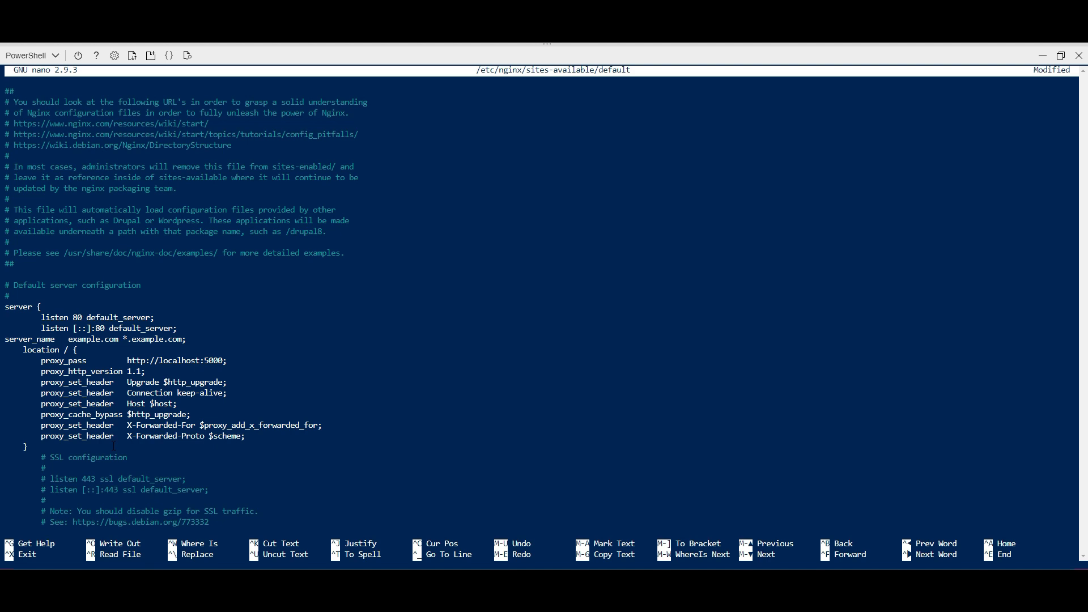
Align the server_name and location / lines with the listen lines of the server block
{"action": "key", "text": "Up"}
{"action": "key", "text": "Up"}
{"action": "key", "text": "Up"}
{"action": "key", "text": "Up"}
{"action": "key", "text": "Up"}
{"action": "key", "text": "Up"}
{"action": "key", "text": "Up"}
{"action": "key", "text": "Up"}
{"action": "key", "text": "Up"}
{"action": "key", "text": "Home"}
{"action": "key", "text": "Tab"}
{"action": "key", "text": "Home"}
{"action": "key", "text": "Tab"}
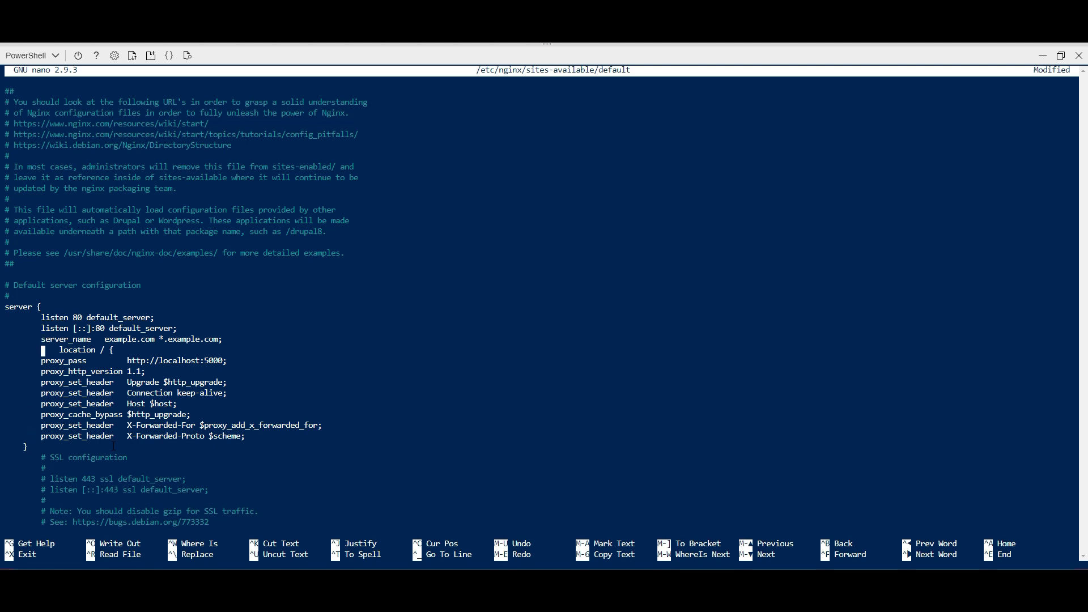
{"action": "key", "text": "Home"}
{"action": "key", "text": "Tab"}
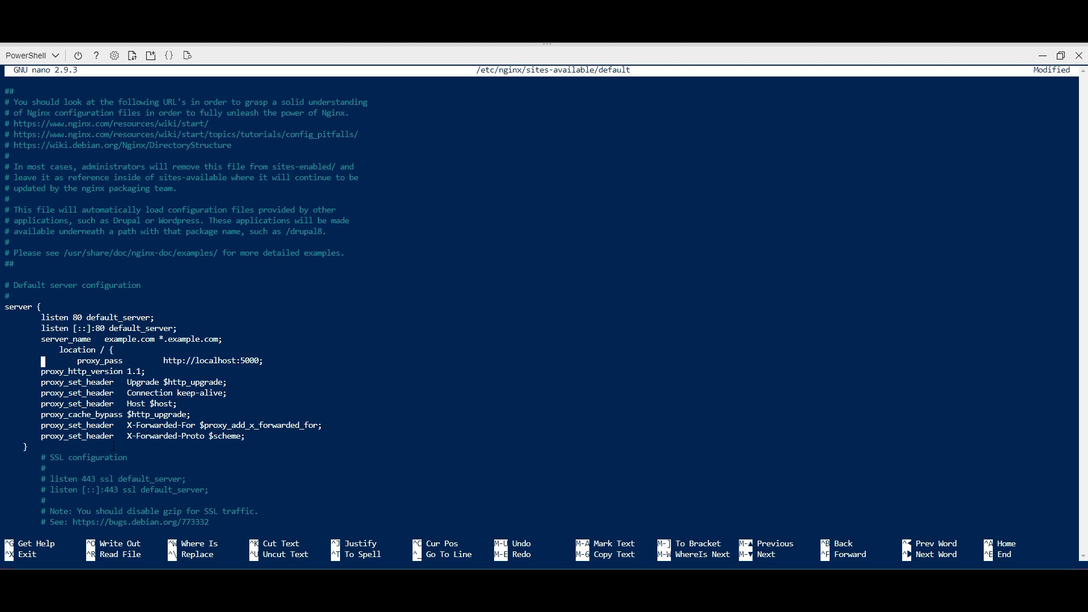
{"action": "key", "text": "Up"}
{"action": "key", "text": "Delete"}
{"action": "key", "text": "Delete"}
{"action": "key", "text": "Delete"}
{"action": "key", "text": "Delete"}
Adjust the proxy_pass line's indentation to four spaces deeper than the location / line
{"action": "key", "text": "Down"}
{"action": "key", "text": "Delete"}
{"action": "key", "text": "Delete"}
{"action": "key", "text": "Delete"}
{"action": "key", "text": "Delete"}
{"action": "key", "text": "Delete"}
{"action": "key", "text": "Delete"}
{"action": "key", "text": "Delete"}
{"action": "key", "text": "Delete"}
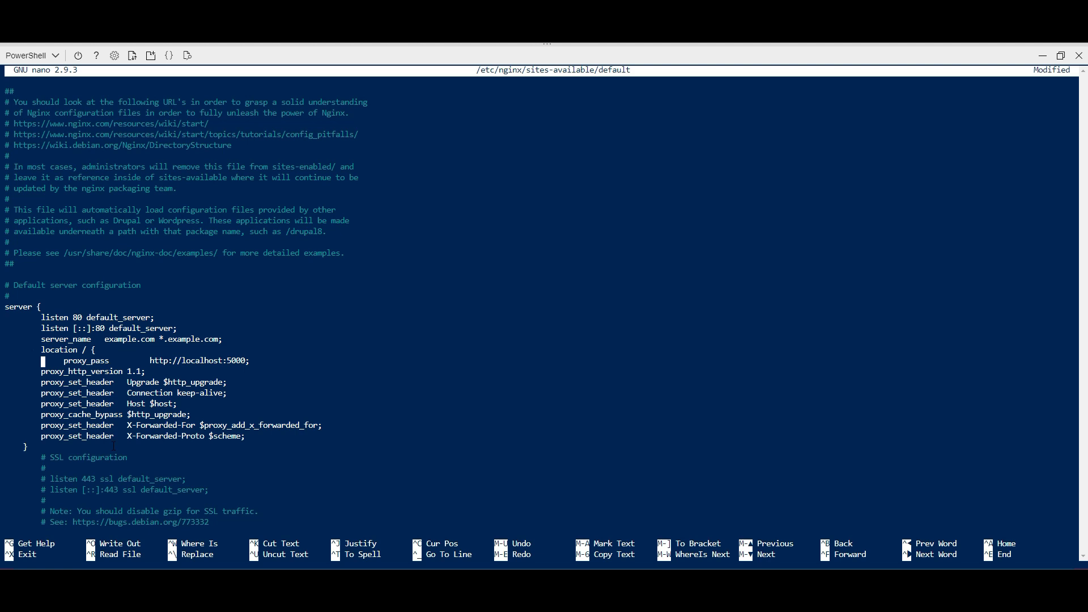
{"action": "key", "text": "Tab"}
{"action": "key", "text": "Down"}
{"action": "key", "text": "Home"}
{"action": "key", "text": "Up"}
{"action": "key", "text": "Delete"}
{"action": "key", "text": "Delete"}
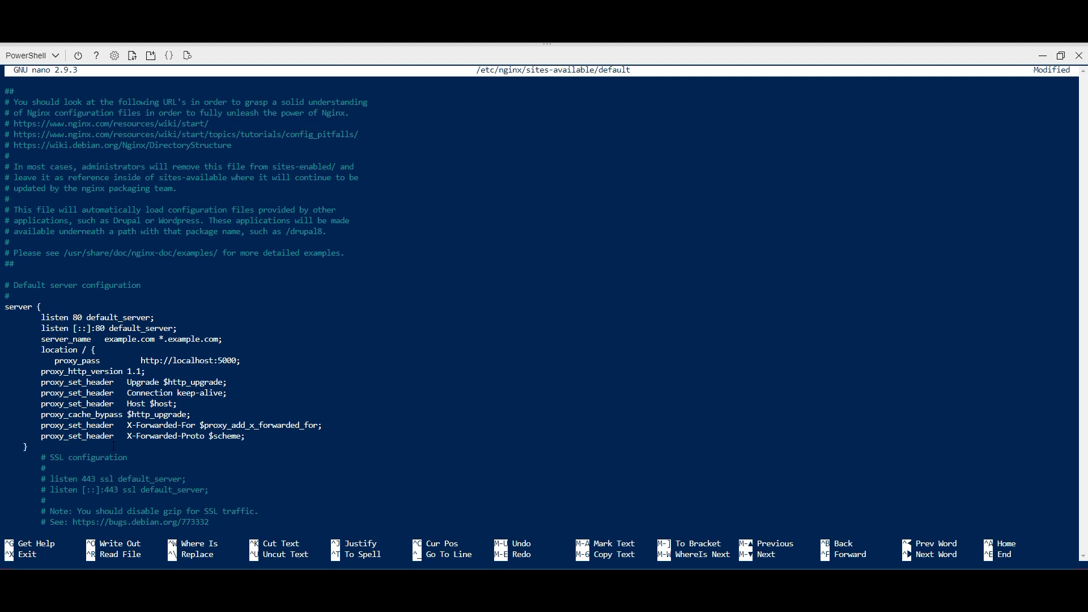
Indent the proxy_http_version line and the Upgrade, Connection and Host proxy_set_header lines to line up with the proxy_pass line
{"action": "key", "text": "Down"}
{"action": "key", "text": "Home"}
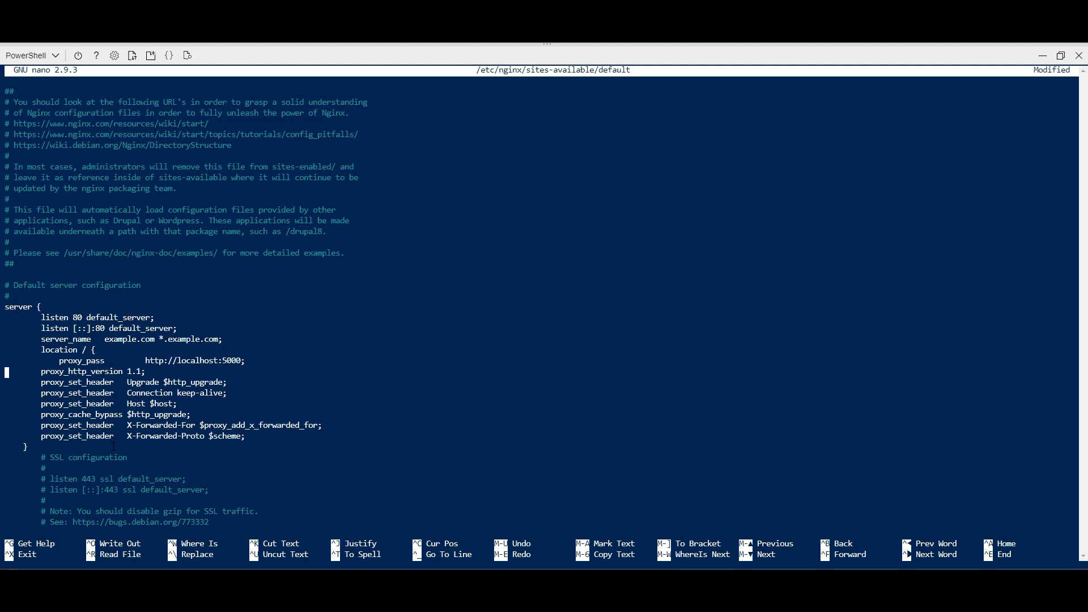
{"action": "key", "text": "Down"}
{"action": "key", "text": "Home"}
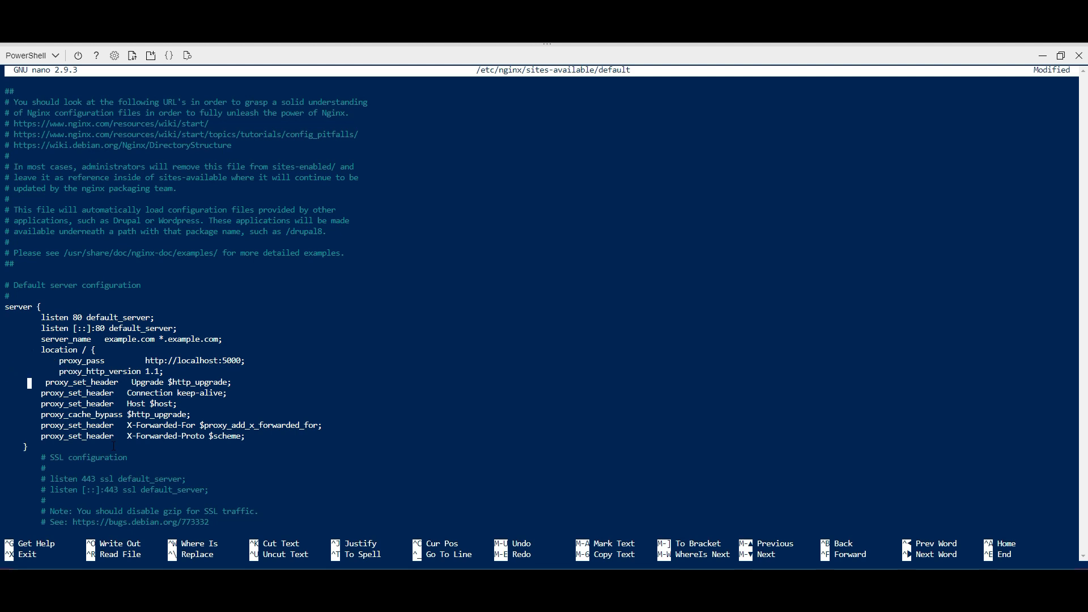
{"action": "key", "text": "Down"}
{"action": "key", "text": "Home"}
{"action": "key", "text": "Down"}
{"action": "key", "text": "Home"}
Indent the proxy_cache_bypass and both X-Forwarded lines like proxy_pass, and align the block's closing brace with location /
{"action": "key", "text": "Down"}
{"action": "key", "text": "Home"}
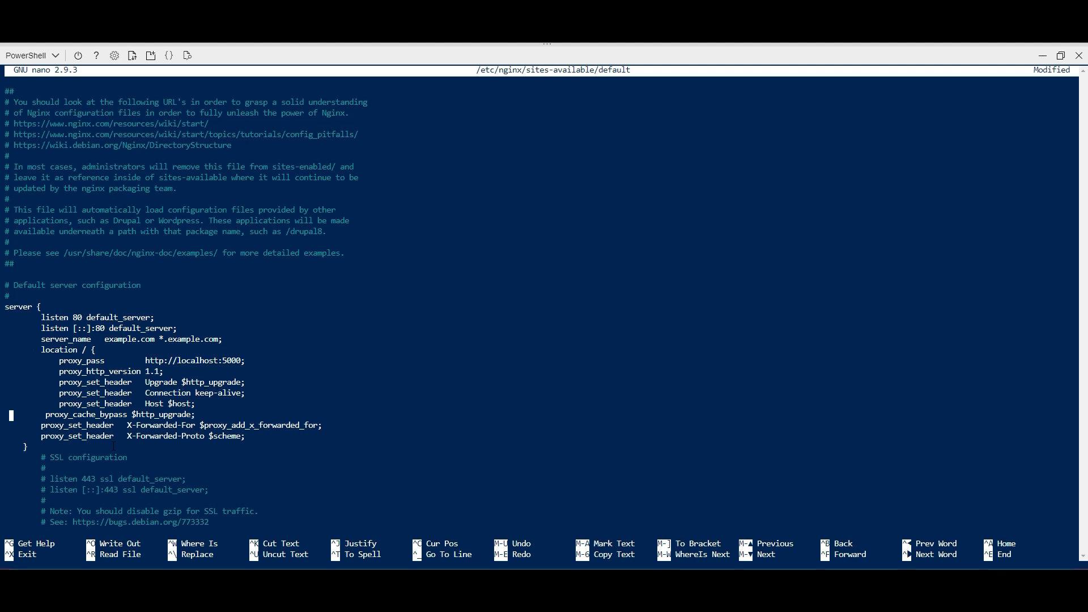
{"action": "key", "text": "Down"}
{"action": "key", "text": "Down"}
{"action": "key", "text": "Home"}
{"action": "key", "text": "Home"}
{"action": "key", "text": "Up"}
{"action": "key", "text": "Up"}
{"action": "key", "text": "Up"}
{"action": "key", "text": "Up"}
{"action": "key", "text": "Up"}
{"action": "key", "text": "Down"}
{"action": "key", "text": "Down"}
{"action": "key", "text": "Down"}
{"action": "key", "text": "Down"}
{"action": "key", "text": "Down"}
{"action": "key", "text": "Down"}
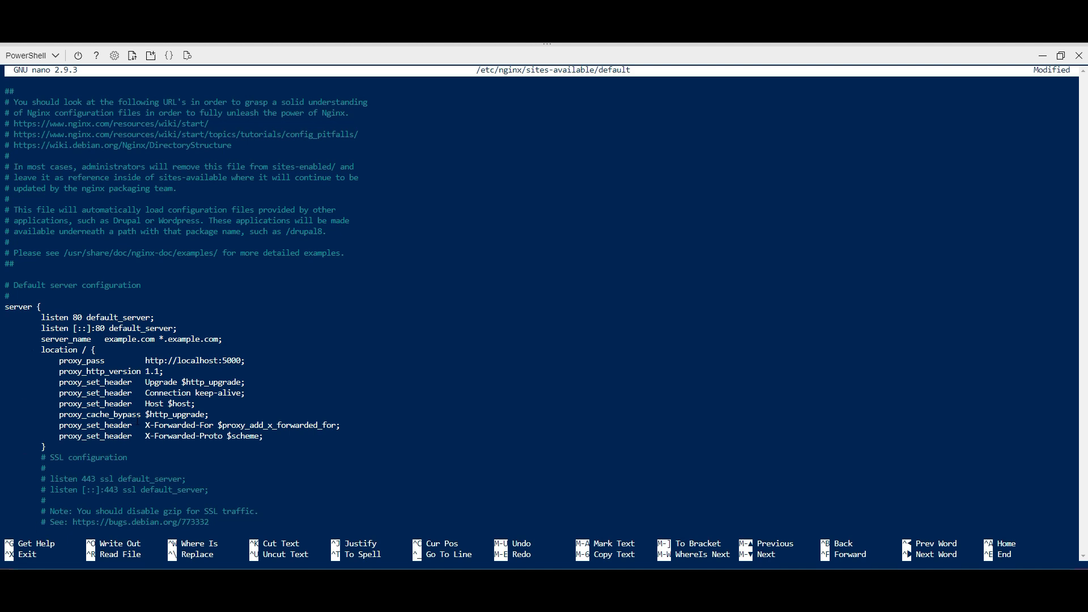
Comment out the listen [::]:80 default_server line in the server block with a #
{"action": "left_click_drag", "start_coordinate": [142, 425], "coordinate": [209, 426]}
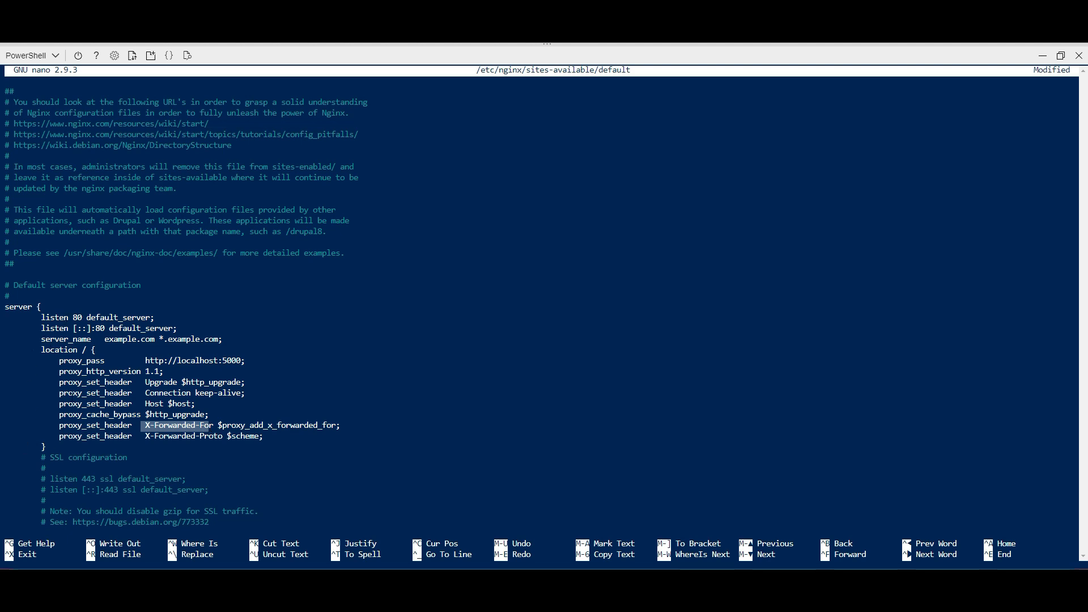
{"action": "key", "text": "Up"}
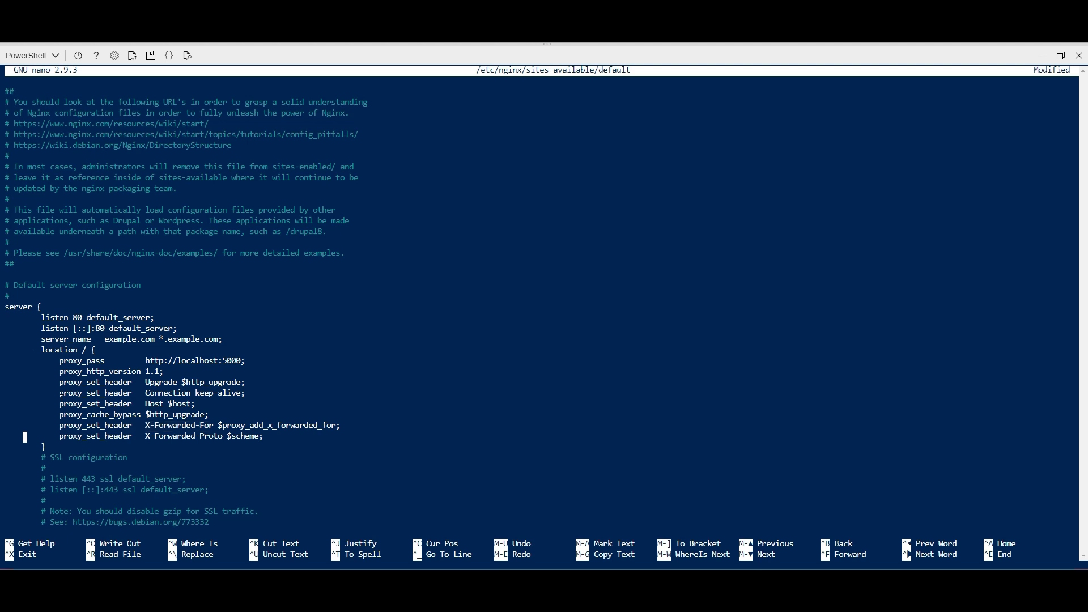
{"action": "key", "text": "Up"}
{"action": "type", "text": "#"}
Comment out the original root /var/www/html, index and server_name _ lines below the SSL comments with #
{"action": "key", "text": "Down"}
{"action": "key", "text": "Down"}
{"action": "key", "text": "Down"}
{"action": "key", "text": "Down"}
{"action": "key", "text": "Down"}
{"action": "key", "text": "Down"}
{"action": "key", "text": "Down"}
{"action": "key", "text": "Down"}
{"action": "key", "text": "Down"}
{"action": "key", "text": "Down"}
{"action": "key", "text": "Down"}
{"action": "key", "text": "Down"}
{"action": "key", "text": "Down"}
{"action": "key", "text": "Down"}
{"action": "key", "text": "Down"}
{"action": "key", "text": "Down"}
{"action": "key", "text": "Down"}
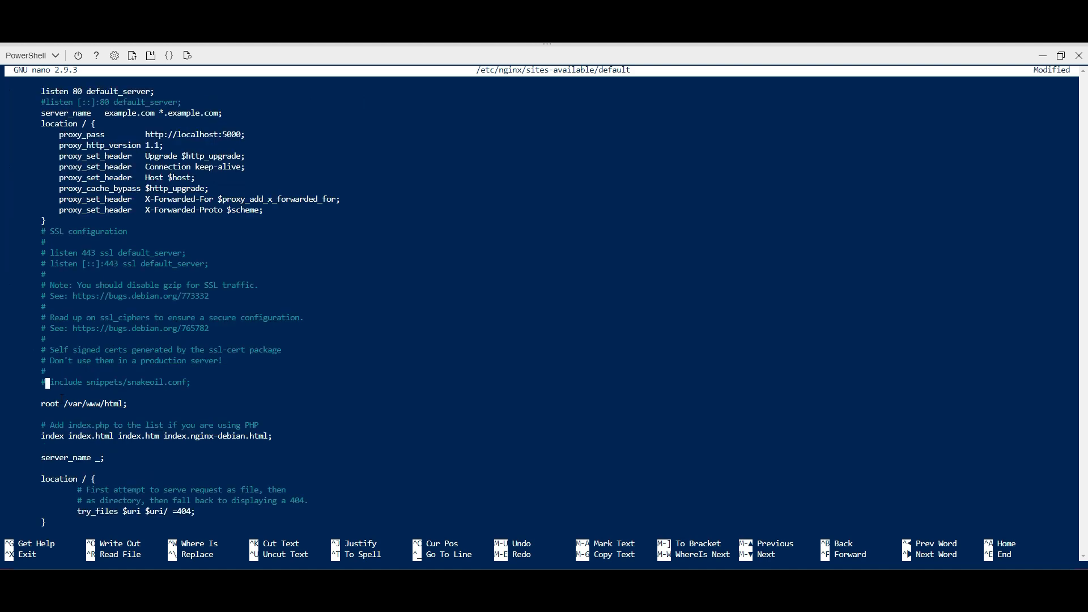
{"action": "type", "text": "#"}
{"action": "key", "text": "Down"}
{"action": "key", "text": "Down"}
{"action": "key", "text": "Down"}
{"action": "type", "text": "#"}
{"action": "key", "text": "Down"}
{"action": "key", "text": "Down"}
{"action": "type", "text": "#"}
Comment out the original location / block with # before its opening, try_files and closing brace lines
{"action": "key", "text": "Down"}
{"action": "key", "text": "Down"}
{"action": "type", "text": "#"}
{"action": "key", "text": "Down"}
{"action": "key", "text": "Down"}
{"action": "key", "text": "Down"}
{"action": "type", "text": "#"}
{"action": "key", "text": "Down"}
{"action": "type", "text": "#"}
Save the changes to /etc/nginx/sites-available/default under the same name and exit nano
{"action": "key", "text": "Down"}
{"action": "key", "text": "Down"}
{"action": "key", "text": "Down"}
{"action": "key", "text": "Down"}
{"action": "key", "text": "Down"}
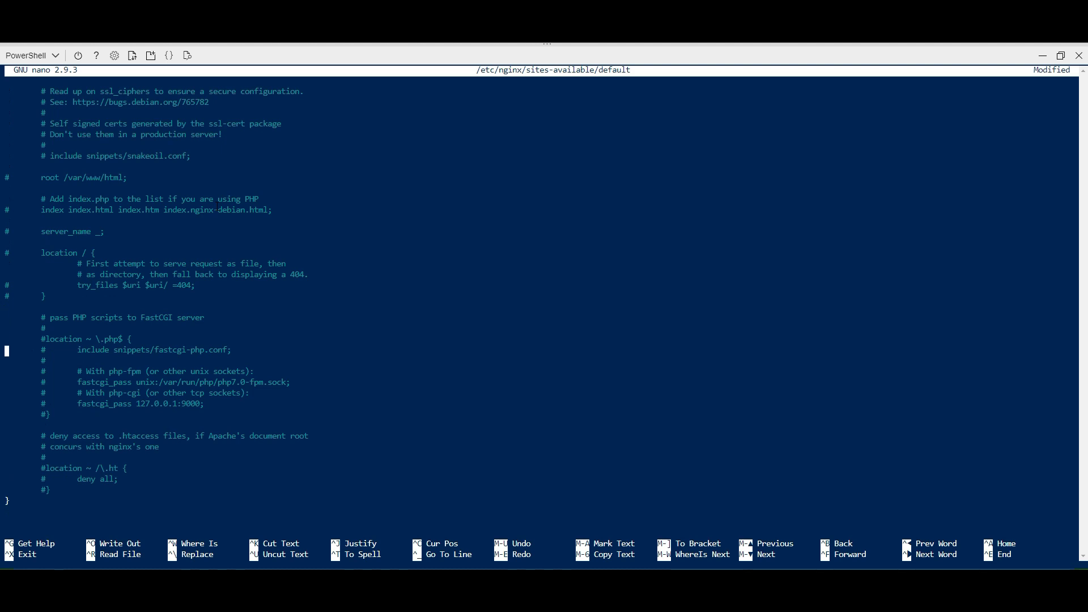
{"action": "key", "text": "ctrl+x"}
{"action": "key", "text": "y"}
{"action": "key", "text": "Return"}
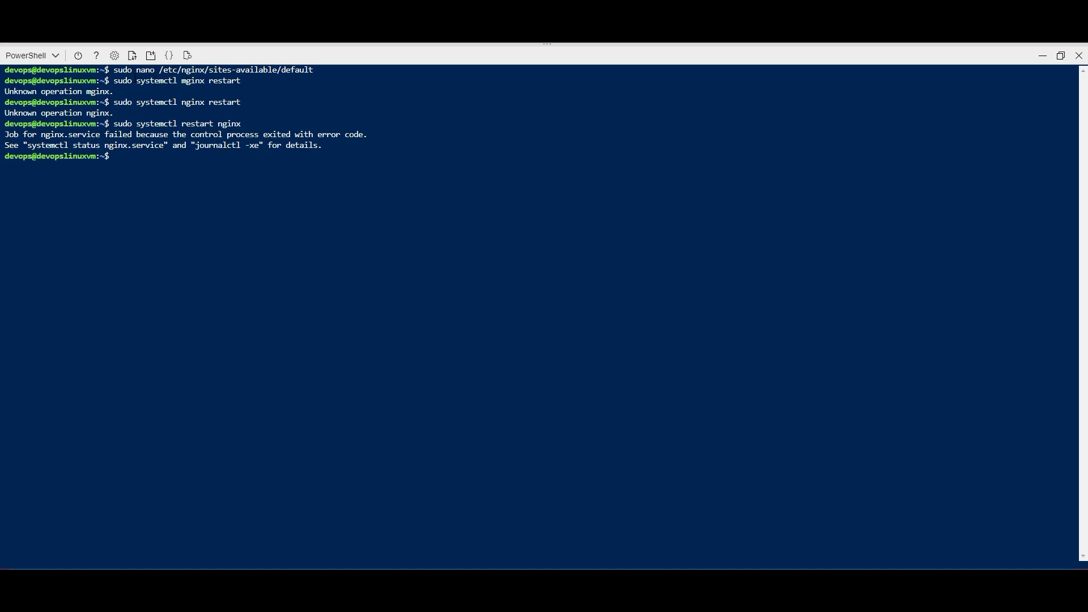
Rework the previous restart command into sudo service nginx stop and run it
{"action": "key", "text": "Up"}
{"action": "key", "text": "ctrl+Left"}
{"action": "key", "text": "ctrl+Left"}
{"action": "key", "text": "ctrl+Left"}
{"action": "type", "text": "service"}
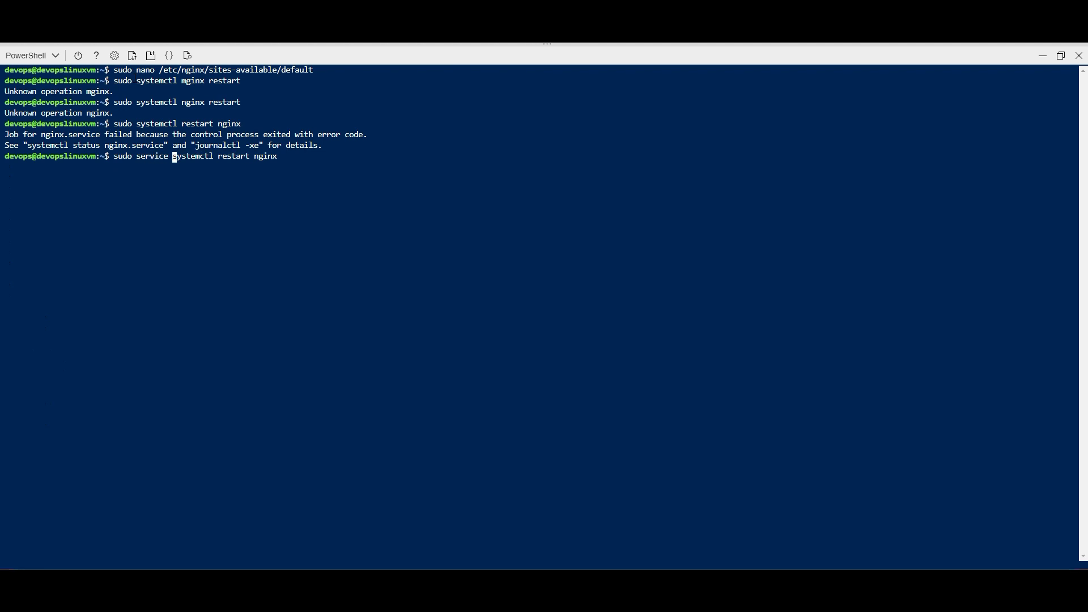
{"action": "key", "text": "Delete"}
{"action": "key", "text": "Delete"}
{"action": "key", "text": "Delete"}
{"action": "key", "text": "Delete"}
{"action": "key", "text": "Delete"}
{"action": "key", "text": "Delete"}
{"action": "key", "text": "Delete"}
{"action": "key", "text": "Delete"}
{"action": "key", "text": "Delete"}
{"action": "key", "text": "Delete"}
{"action": "key", "text": "Delete"}
{"action": "key", "text": "Delete"}
{"action": "key", "text": "Delete"}
{"action": "key", "text": "Delete"}
{"action": "key", "text": "Delete"}
{"action": "key", "text": "Delete"}
{"action": "key", "text": "Delete"}
{"action": "key", "text": "Delete"}
{"action": "key", "text": "End"}
{"action": "type", "text": "stop"}
{"action": "key", "text": "Return"}
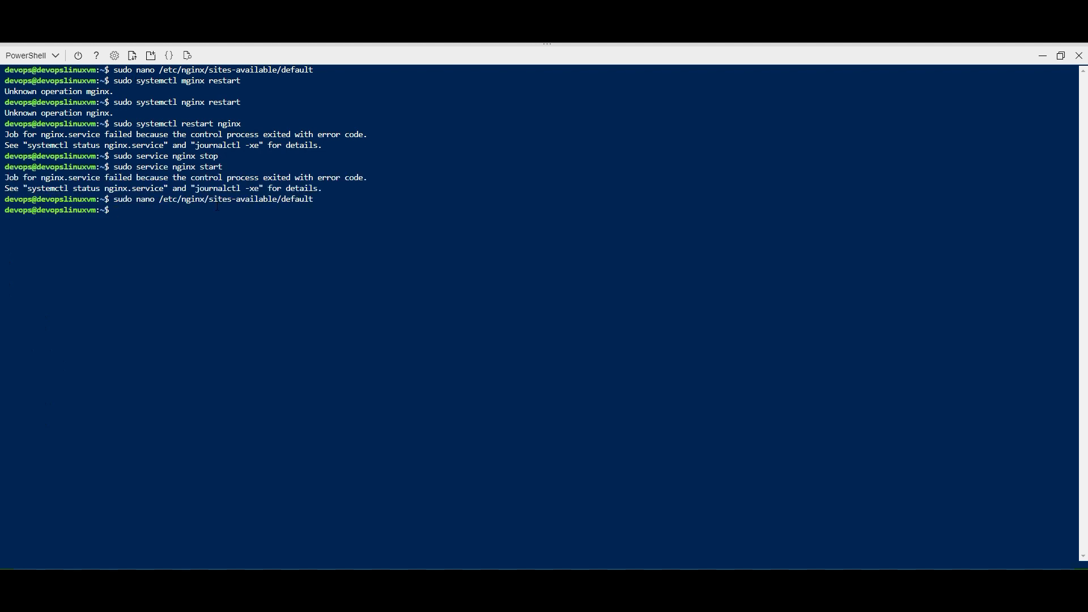
Run sudo service nginx start, and check the service with sudo service nginx status
{"action": "key", "text": "Up"}
{"action": "key", "text": "Up"}
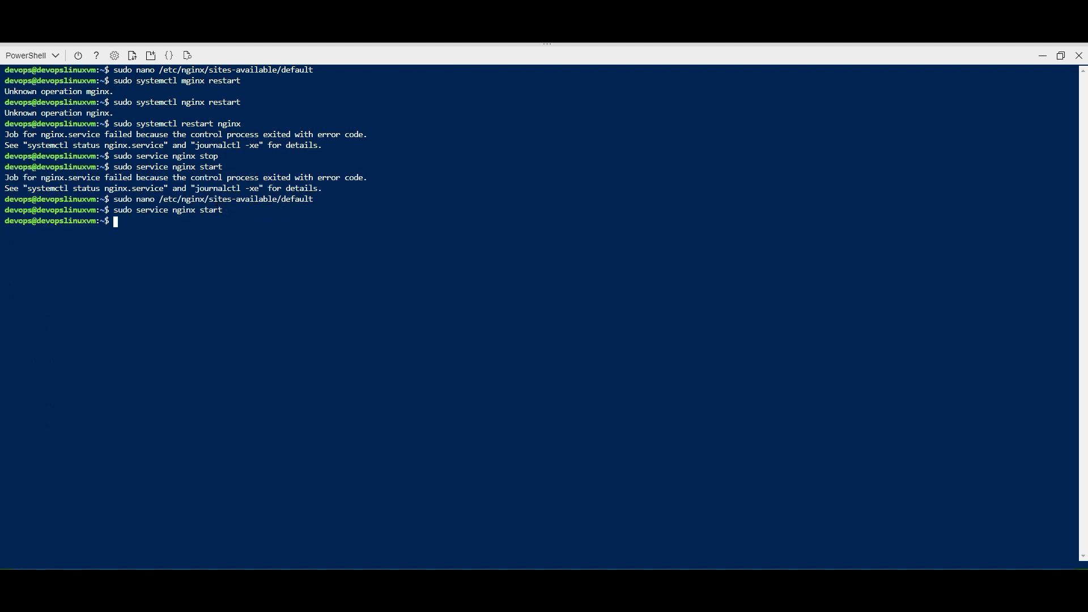
{"action": "key", "text": "Up"}
{"action": "key", "text": "BackSpace"}
{"action": "key", "text": "BackSpace"}
{"action": "type", "text": "atus"}
{"action": "key", "text": "BackSpace"}
{"action": "key", "text": "BackSpace"}
{"action": "key", "text": "BackSpace"}
{"action": "key", "text": "BackSpace"}
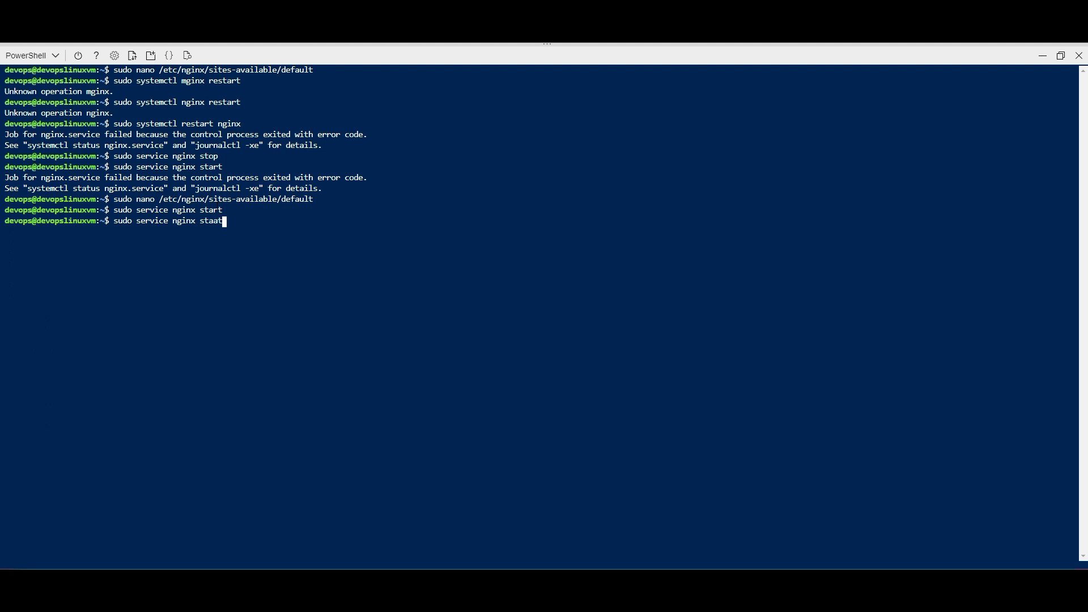
{"action": "type", "text": "tus"}
{"action": "key", "text": "Return"}
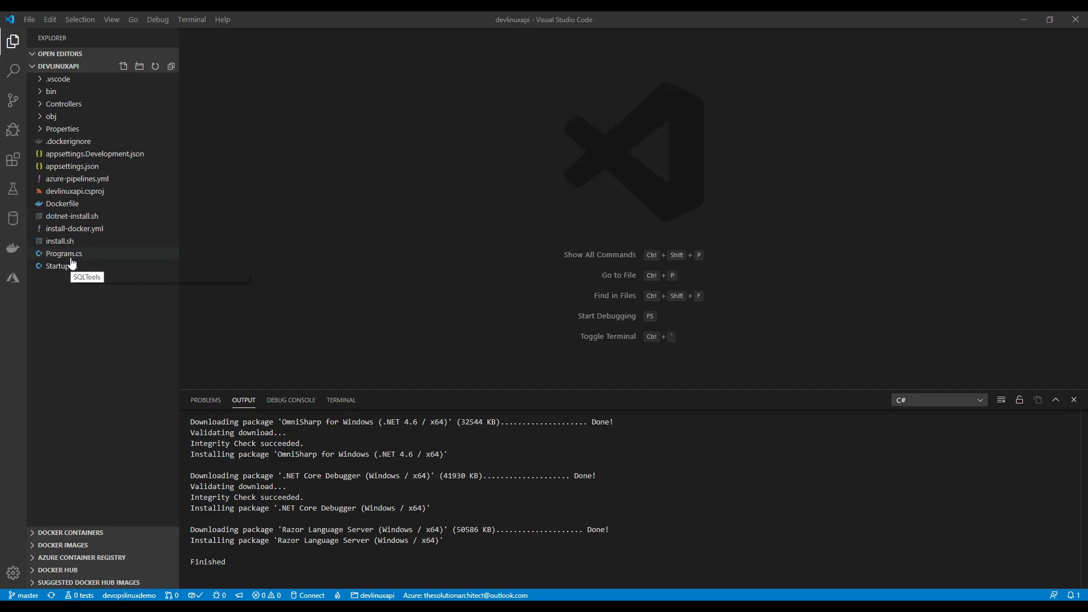
Open Startup.cs and paste the using Microsoft.AspNetCore.HttpOverrides; directive on the empty line above the namespace, followed by a blank line
{"action": "left_click", "coordinate": [71, 271]}
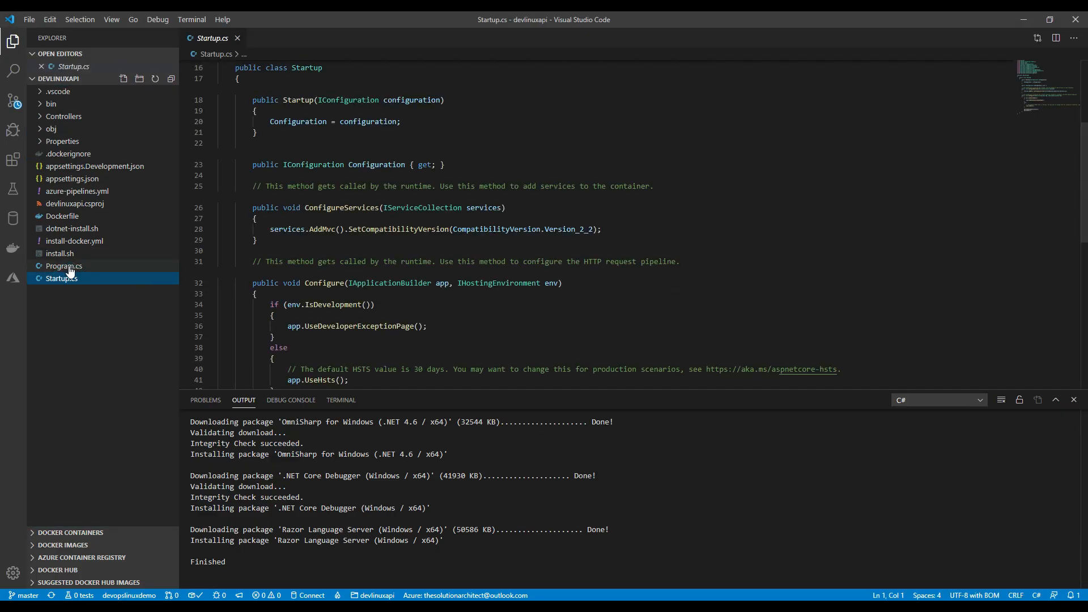
{"action": "scroll", "coordinate": [334, 215], "scroll_direction": "up", "scroll_amount": 5}
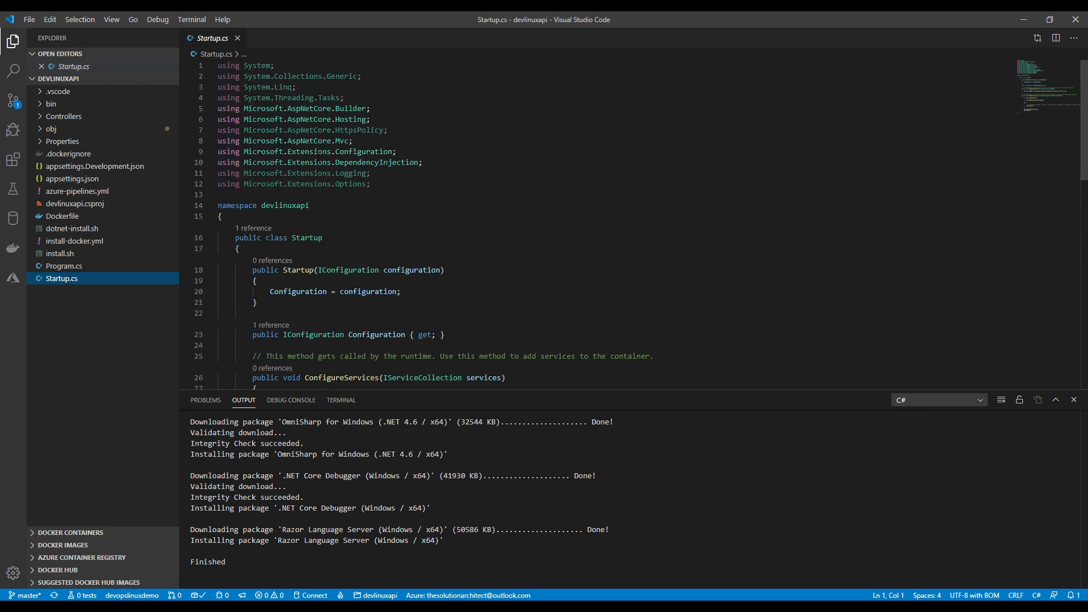
{"action": "left_click", "coordinate": [268, 194]}
{"action": "key", "text": "ctrl+v"}
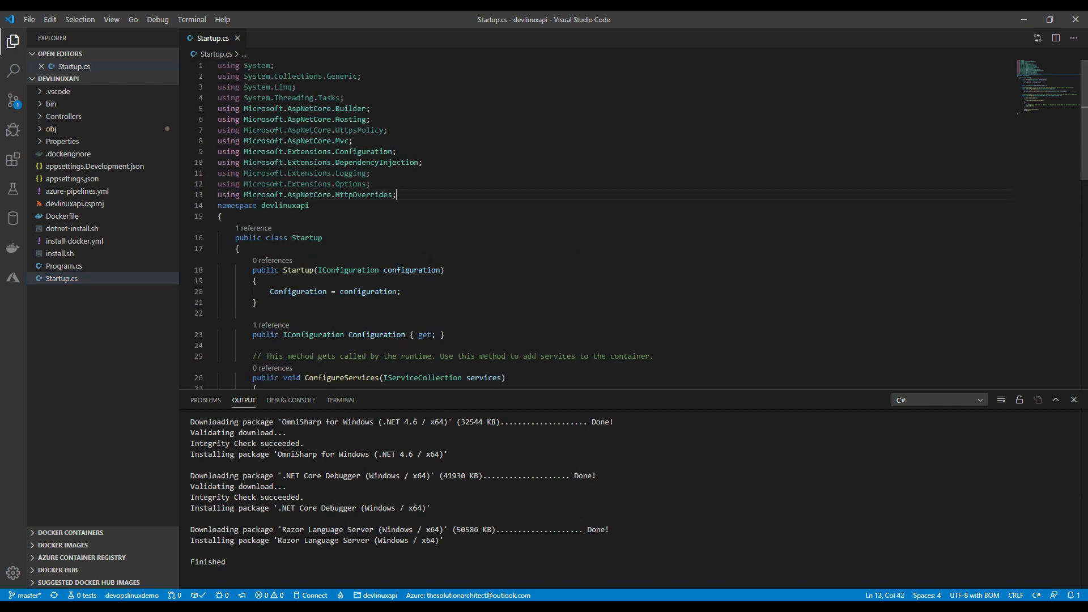
{"action": "key", "text": "Return"}
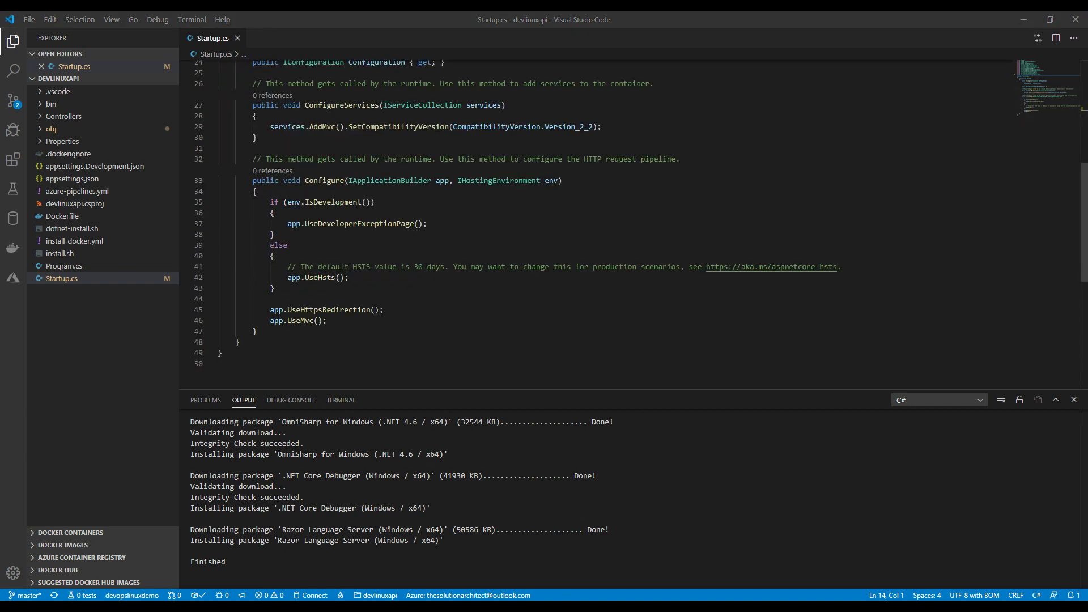
Paste the copied app.UseForwardedHeaders block and app.UseAuthentication() call above app.UseHttpsRedirection() in the Configure method
{"action": "left_click", "coordinate": [303, 180]}
{"action": "scroll", "coordinate": [288, 137], "scroll_direction": "up", "scroll_amount": 4}
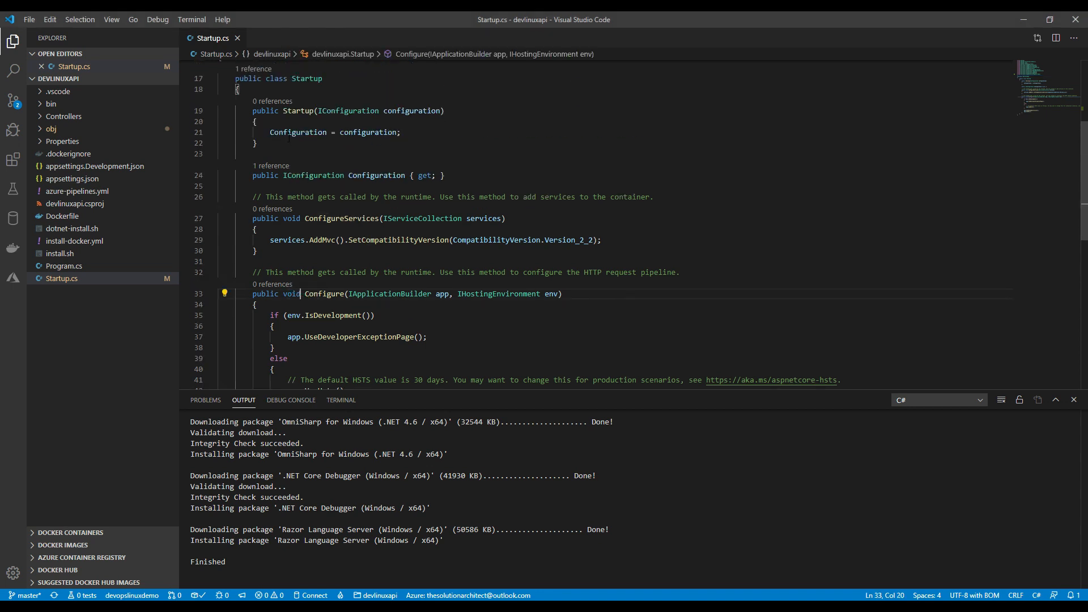
{"action": "double_click", "coordinate": [309, 294]}
{"action": "scroll", "coordinate": [303, 295], "scroll_direction": "down", "scroll_amount": 4}
{"action": "left_click", "coordinate": [304, 296]}
{"action": "key", "text": "Return"}
{"action": "key", "text": "Return"}
{"action": "key", "text": "Up"}
{"action": "key", "text": "ctrl+v"}
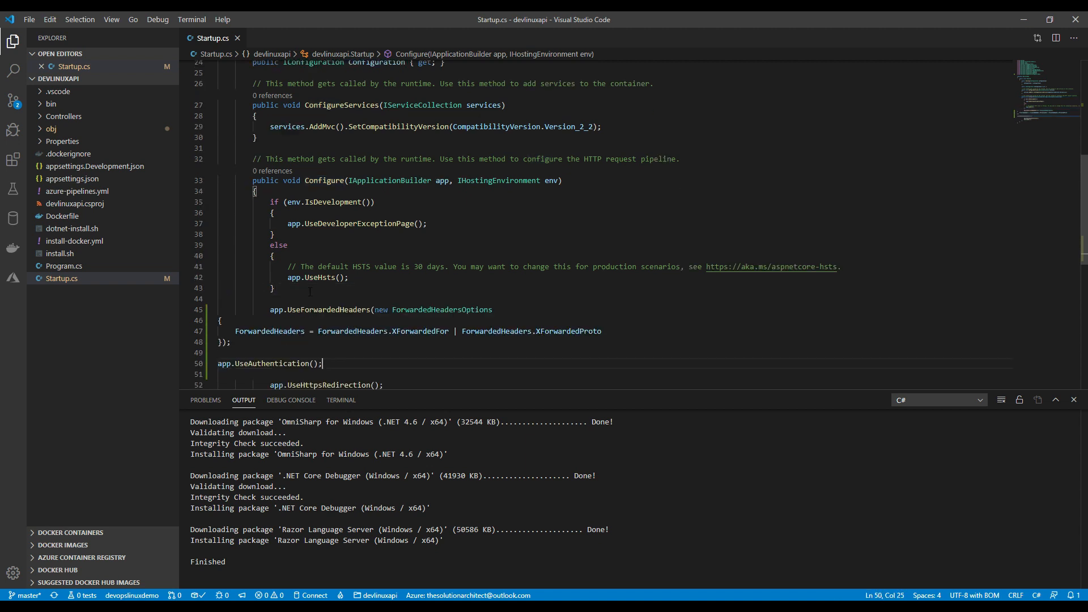
Indent the pasted lines below app.UseForwardedHeaders by three levels to match the Configure method body
{"action": "key", "text": "shift+Up"}
{"action": "key", "text": "shift+Up"}
{"action": "key", "text": "shift+Up"}
{"action": "key", "text": "shift+Up"}
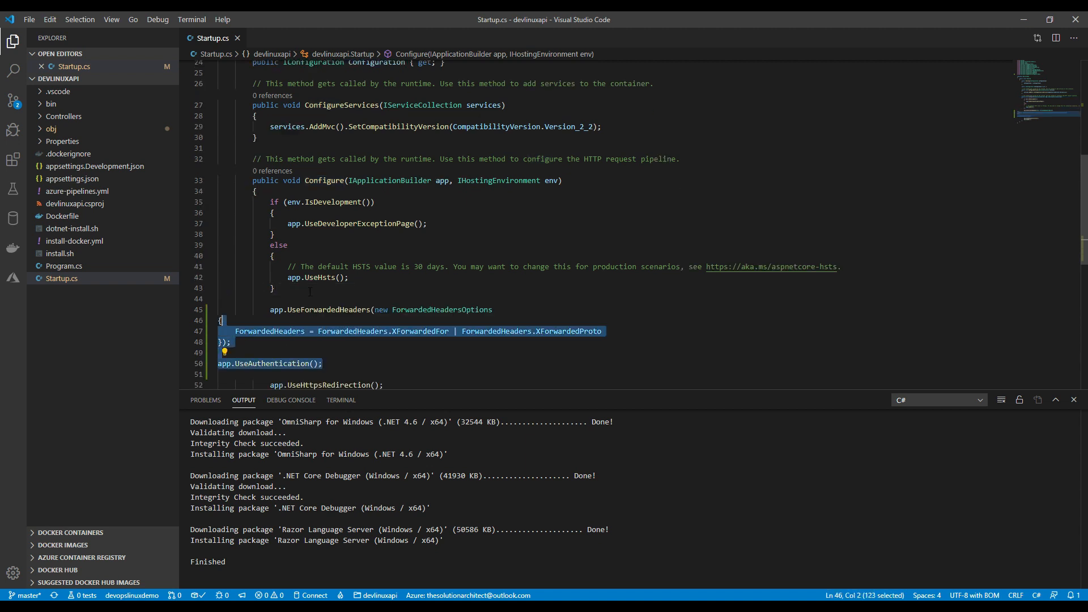
{"action": "key", "text": "Tab"}
{"action": "key", "text": "Tab"}
{"action": "key", "text": "Tab"}
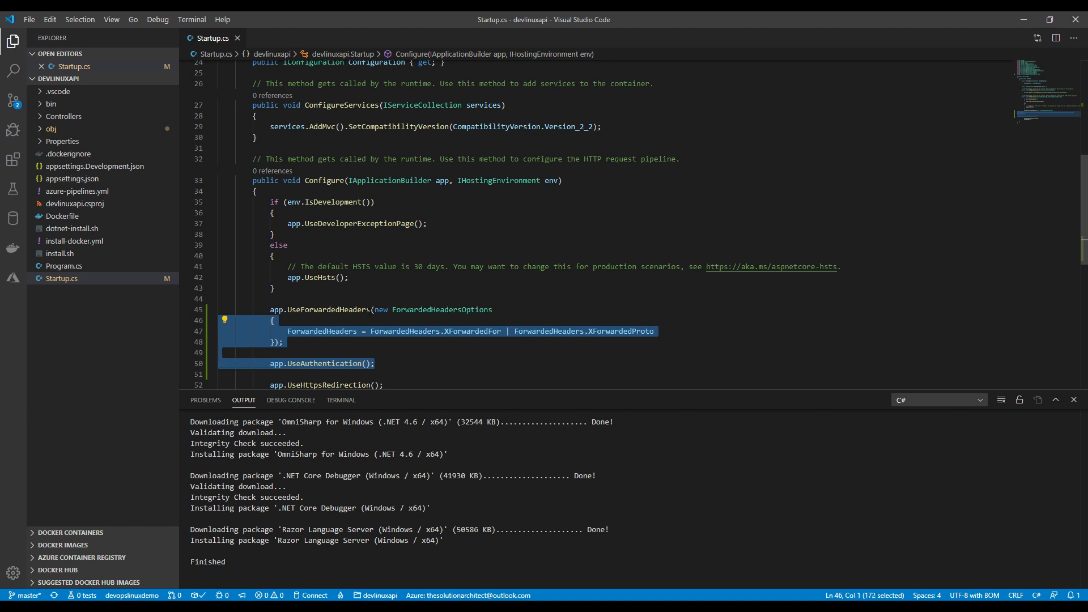
{"action": "left_click", "coordinate": [363, 342]}
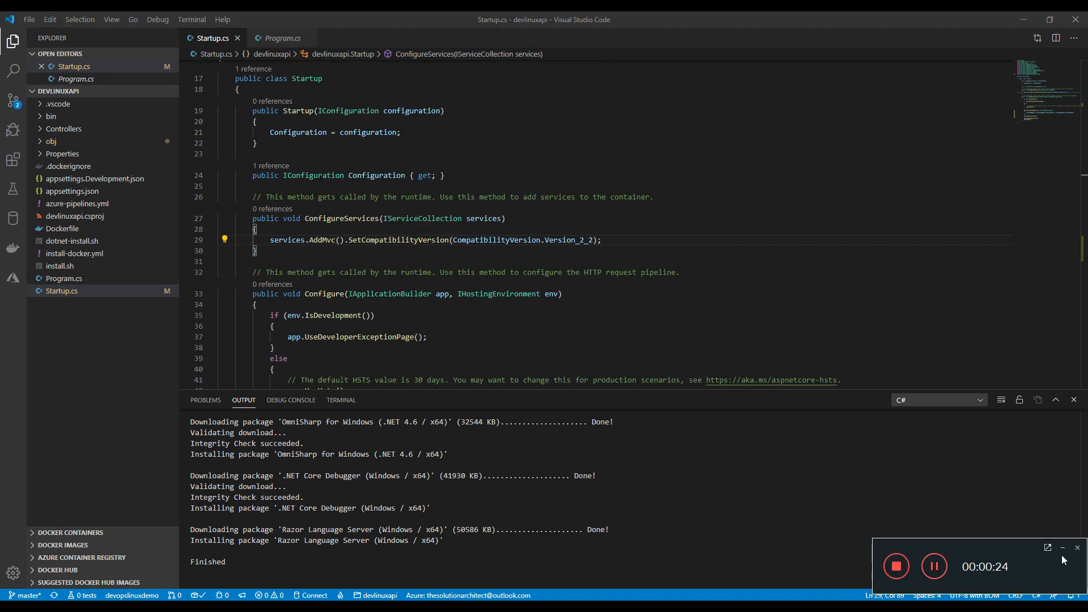
{"action": "left_click", "coordinate": [1063, 547]}
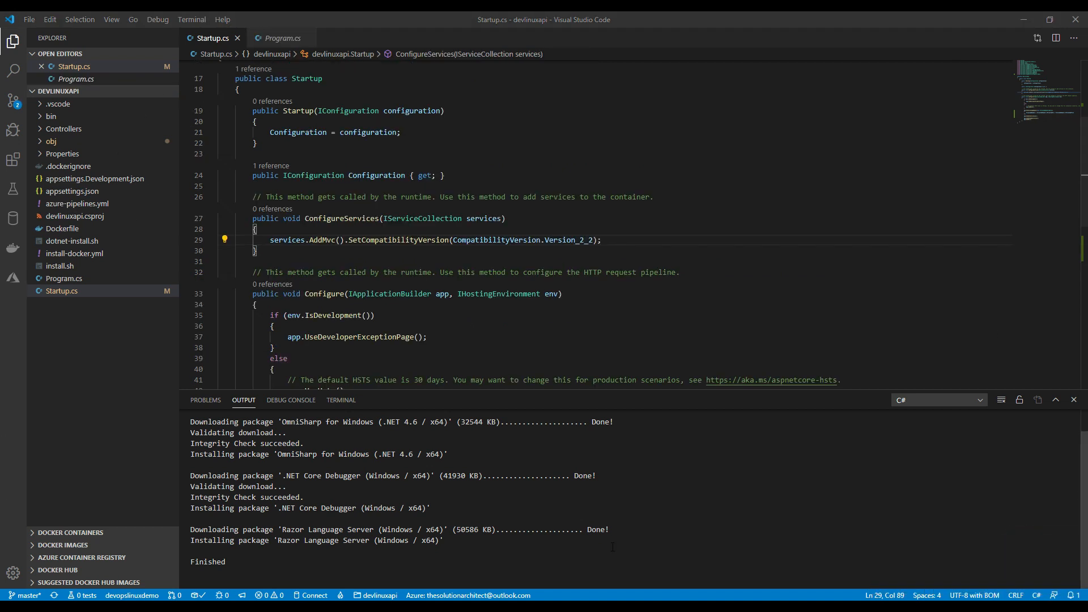
Add a using System.Net; directive below the Microsoft.AspNetCore.HttpOverrides directive in Startup.cs
{"action": "scroll", "coordinate": [282, 179], "scroll_direction": "up", "scroll_amount": 5}
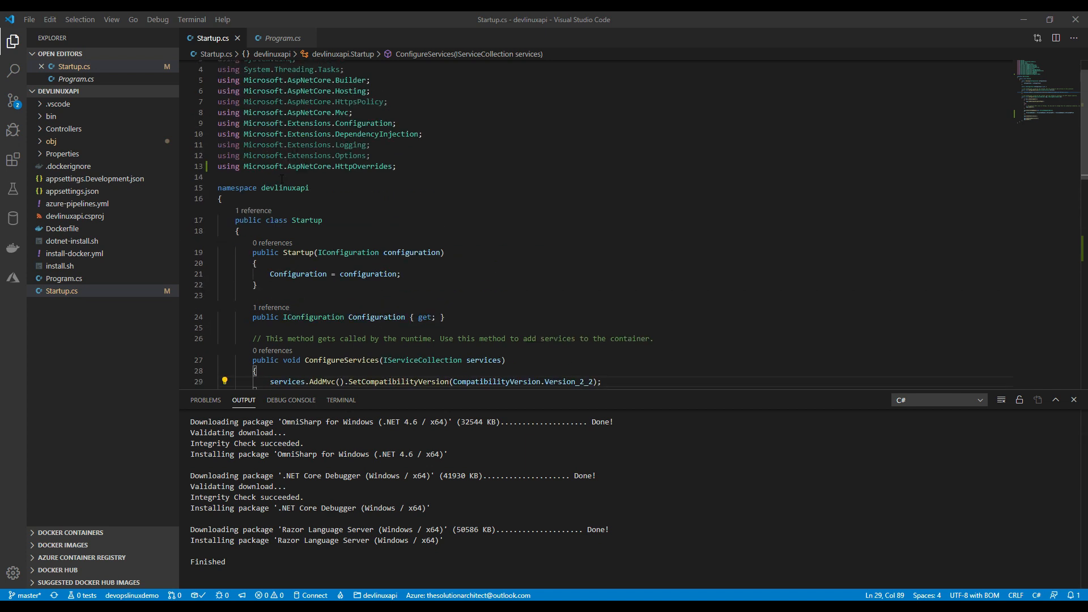
{"action": "left_click", "coordinate": [412, 168]}
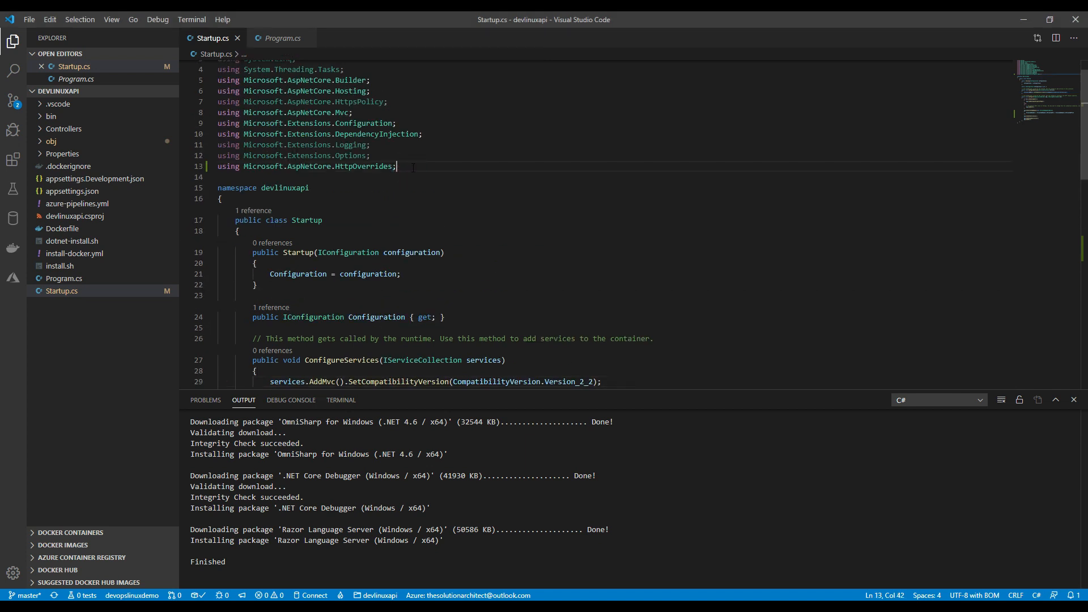
{"action": "key", "text": "Return"}
{"action": "type", "text": "using"}
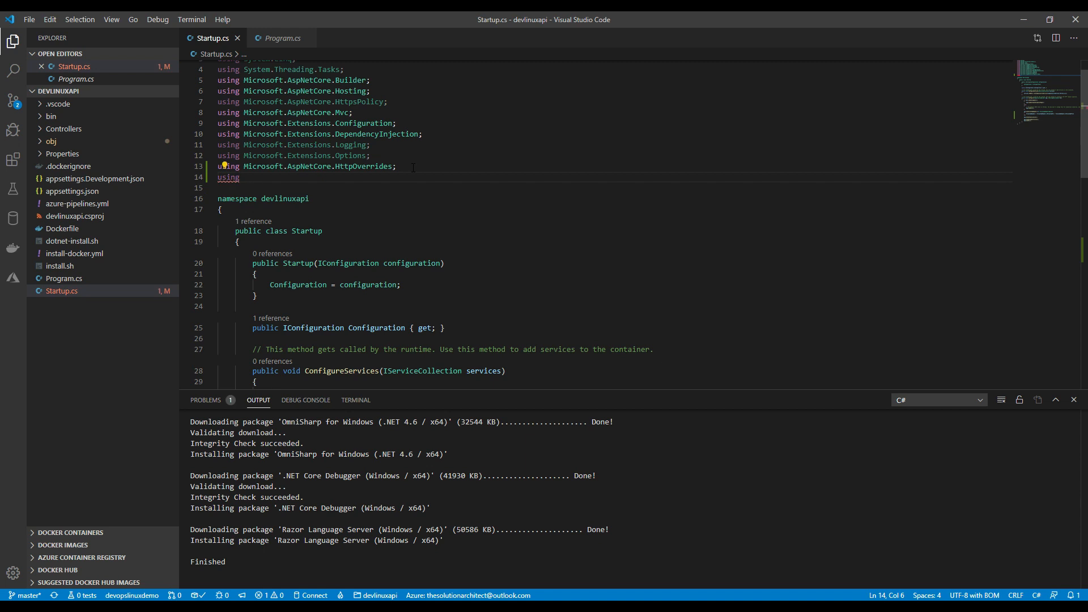
{"action": "type", "text": " System.Net;"}
Paste the copied services.Configure<ForwardedHeadersOptions> block with known proxy 10.0.0.100 below the services.AddMvc() call in the ConfigureServices method
{"action": "key", "text": "Down"}
{"action": "key", "text": "Down"}
{"action": "key", "text": "Down"}
{"action": "key", "text": "Down"}
{"action": "key", "text": "Down"}
{"action": "key", "text": "Down"}
{"action": "key", "text": "Down"}
{"action": "key", "text": "Down"}
{"action": "key", "text": "Down"}
{"action": "key", "text": "Down"}
{"action": "key", "text": "Down"}
{"action": "key", "text": "Down"}
{"action": "key", "text": "Down"}
{"action": "key", "text": "Down"}
{"action": "key", "text": "Down"}
{"action": "key", "text": "Down"}
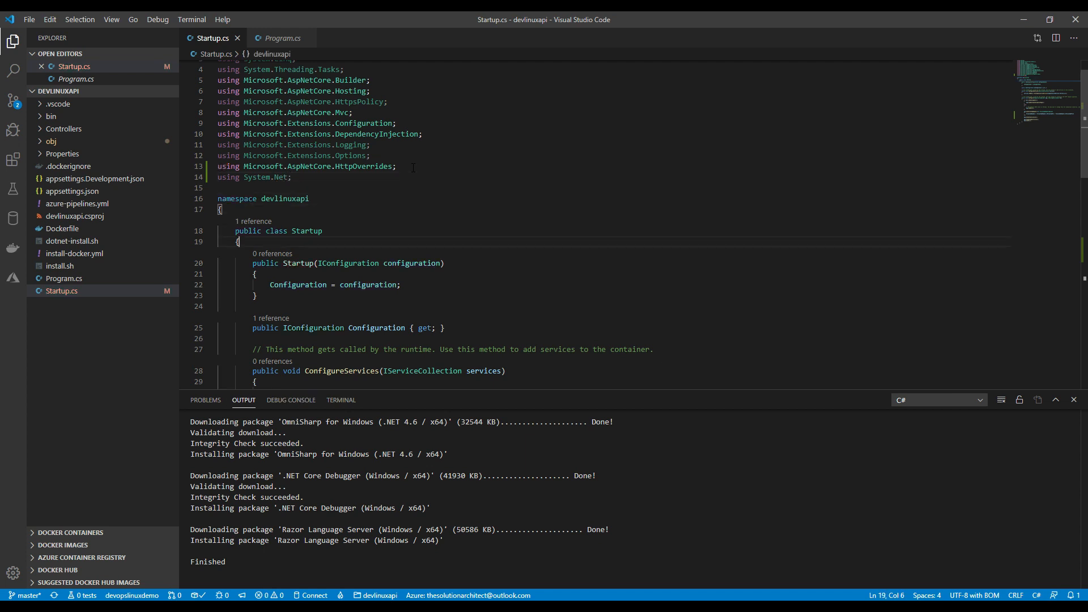
{"action": "key", "text": "End"}
{"action": "key", "text": "Return"}
{"action": "key", "text": "ctrl+v"}
Indent the pasted lines below services.Configure<ForwardedHeadersOptions> to match the ConfigureServices body, and select the known proxy's IP address
{"action": "key", "text": "shift+Up"}
{"action": "key", "text": "shift+Up"}
{"action": "key", "text": "shift+Home"}
{"action": "key", "text": "shift+Home"}
{"action": "key", "text": "Tab"}
{"action": "key", "text": "Tab"}
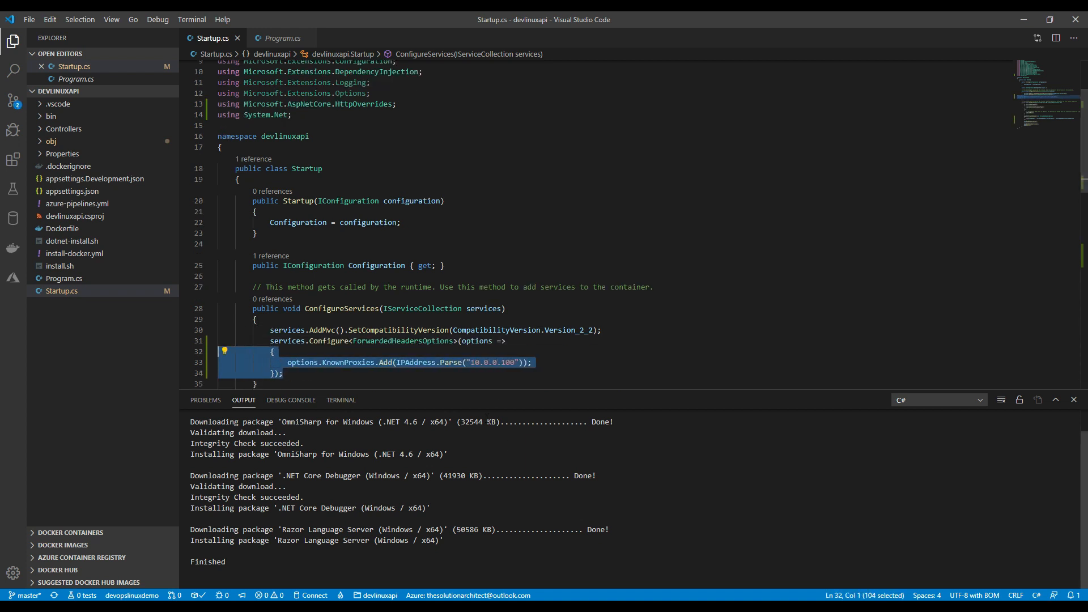
{"action": "left_click", "coordinate": [474, 363]}
{"action": "left_click_drag", "start_coordinate": [471, 363], "coordinate": [515, 363]}
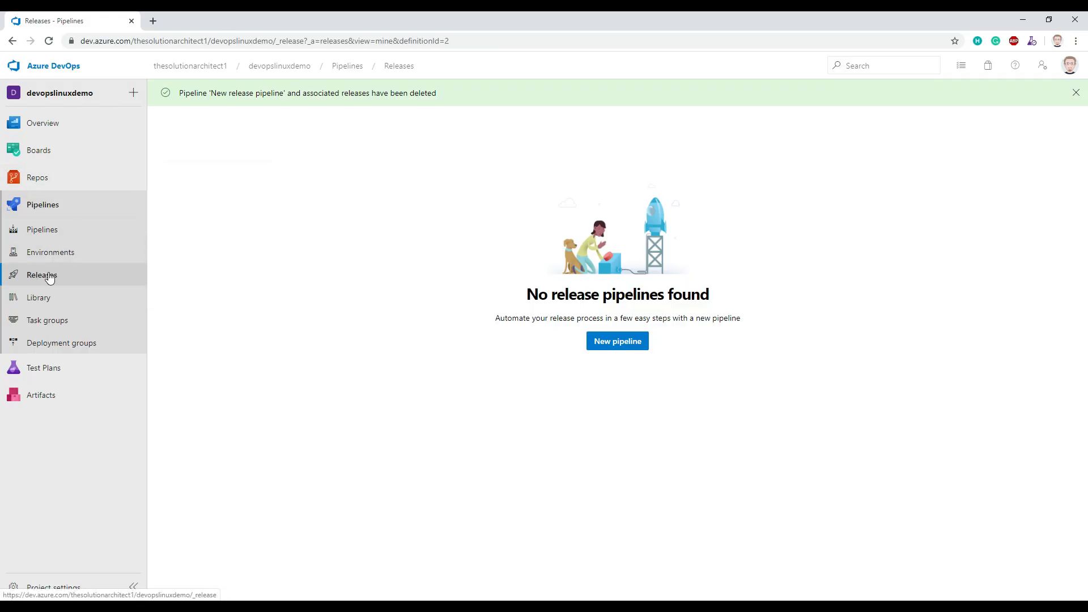
Switch to Azure DevOps and create a new release pipeline in the devopslinuxdemo project, starting from an empty job
{"action": "left_click", "coordinate": [48, 278]}
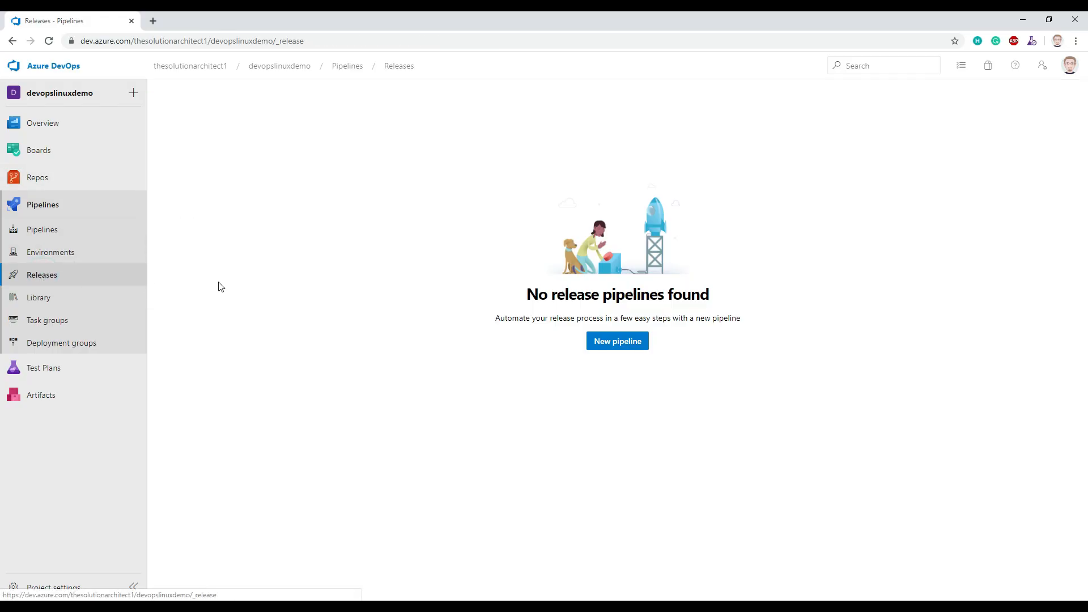
{"action": "left_click", "coordinate": [616, 346]}
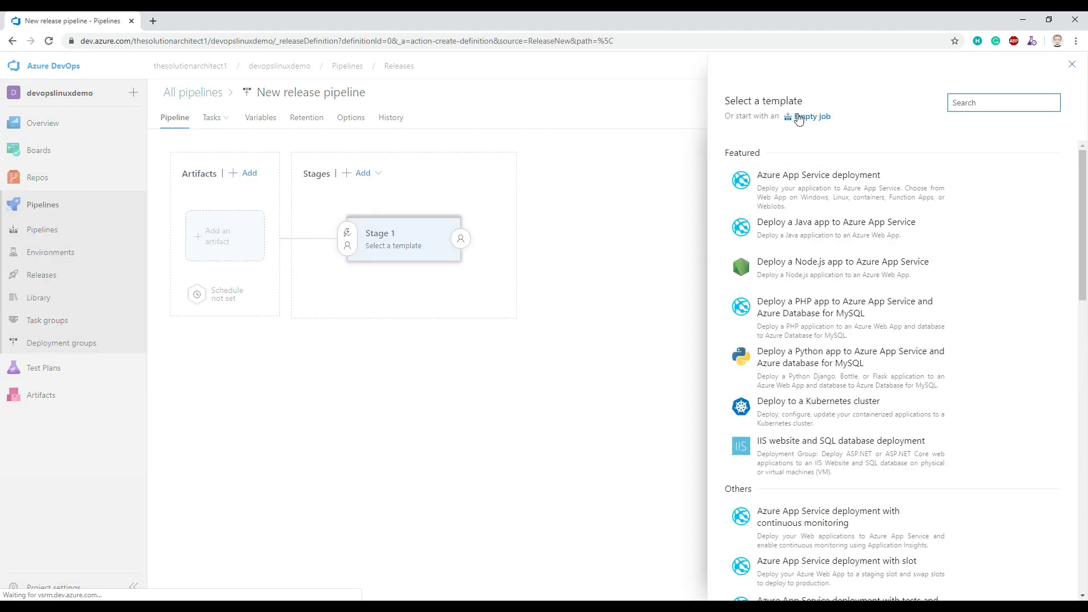
{"action": "left_click", "coordinate": [826, 117]}
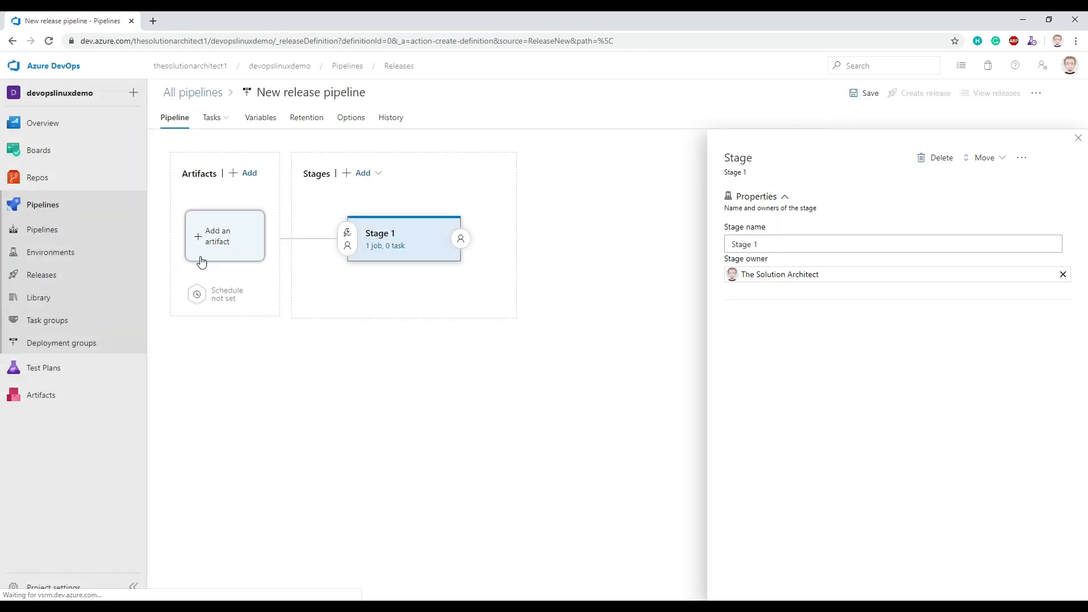
Add an Azure Repos artifact from the devopslinuxdemo project and repository, with master as the default branch
{"action": "left_click", "coordinate": [218, 240]}
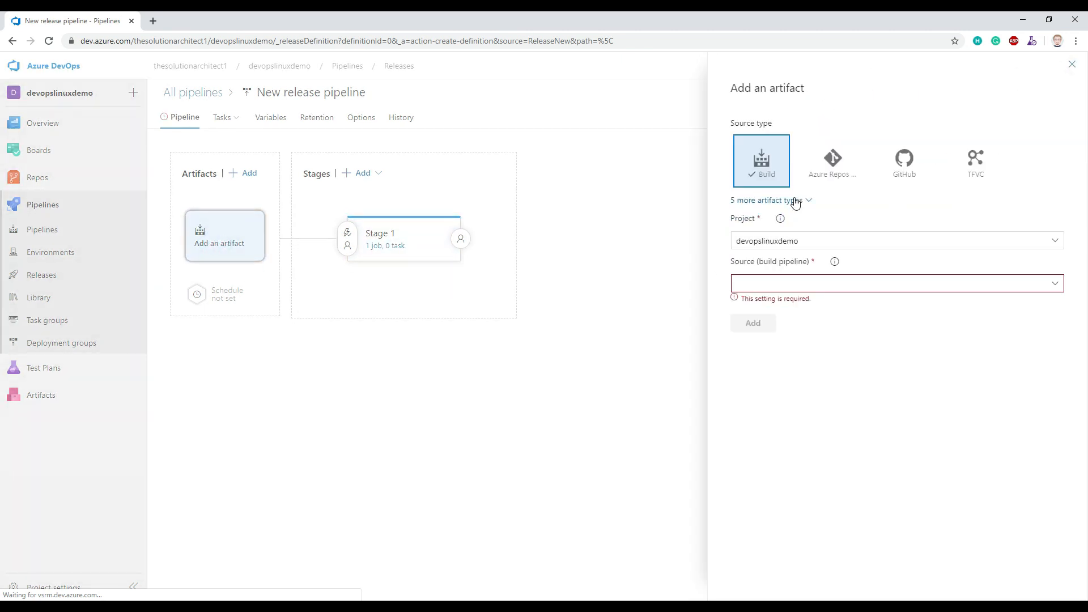
{"action": "left_click", "coordinate": [832, 177]}
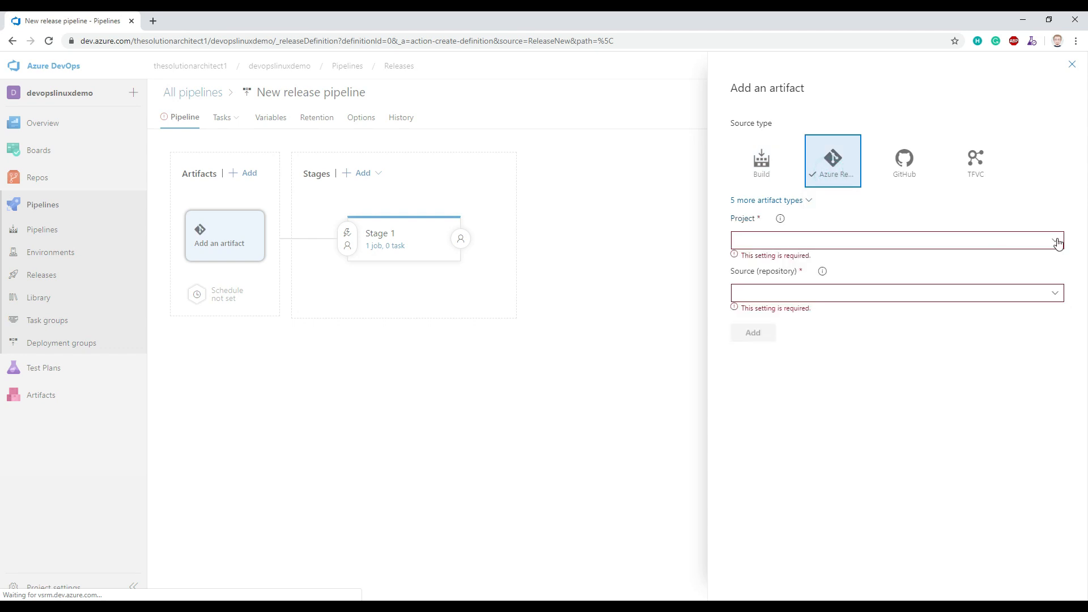
{"action": "left_click", "coordinate": [1058, 242]}
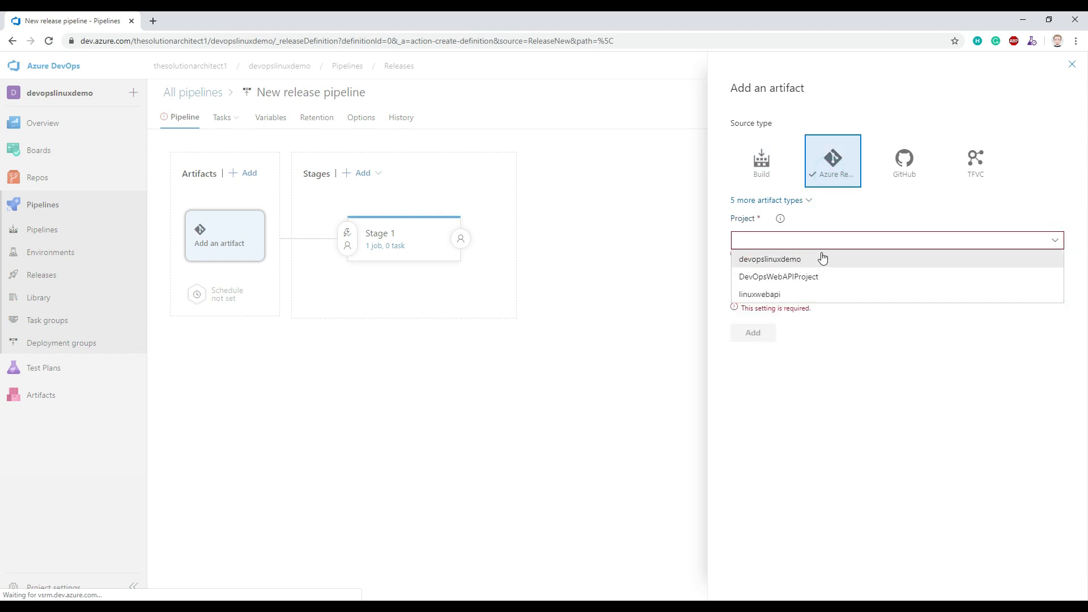
{"action": "left_click", "coordinate": [785, 260]}
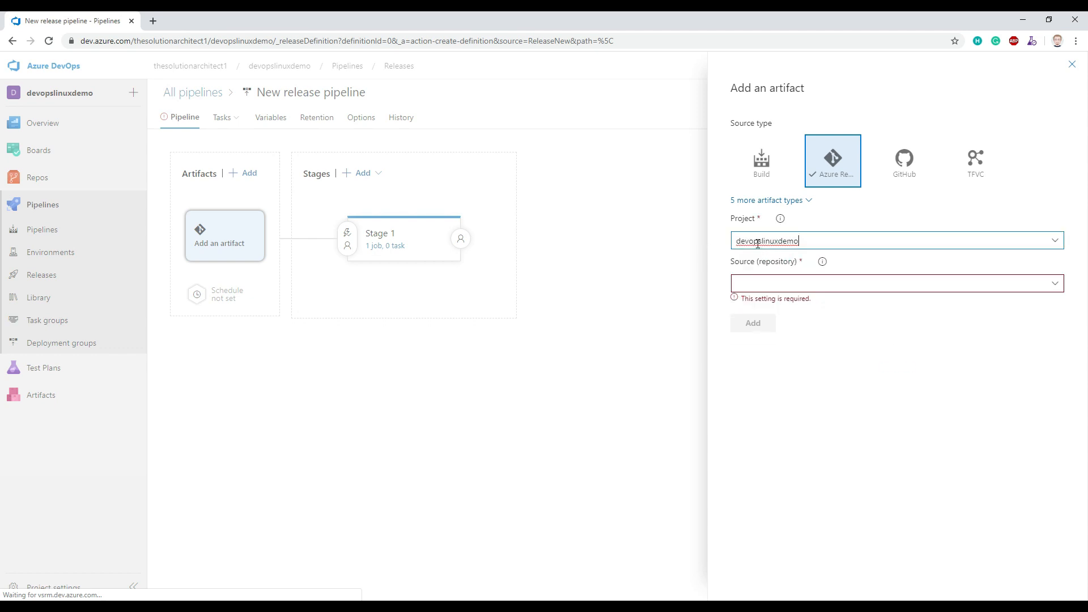
{"action": "left_click", "coordinate": [1061, 287]}
{"action": "left_click", "coordinate": [797, 305]}
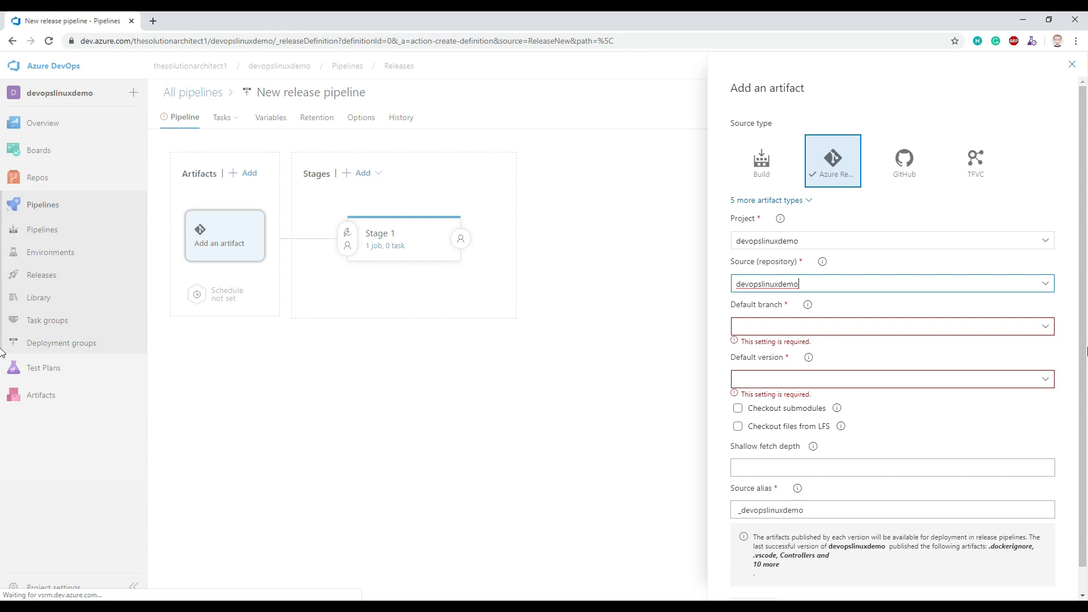
{"action": "left_click", "coordinate": [1046, 327]}
{"action": "left_click", "coordinate": [744, 341]}
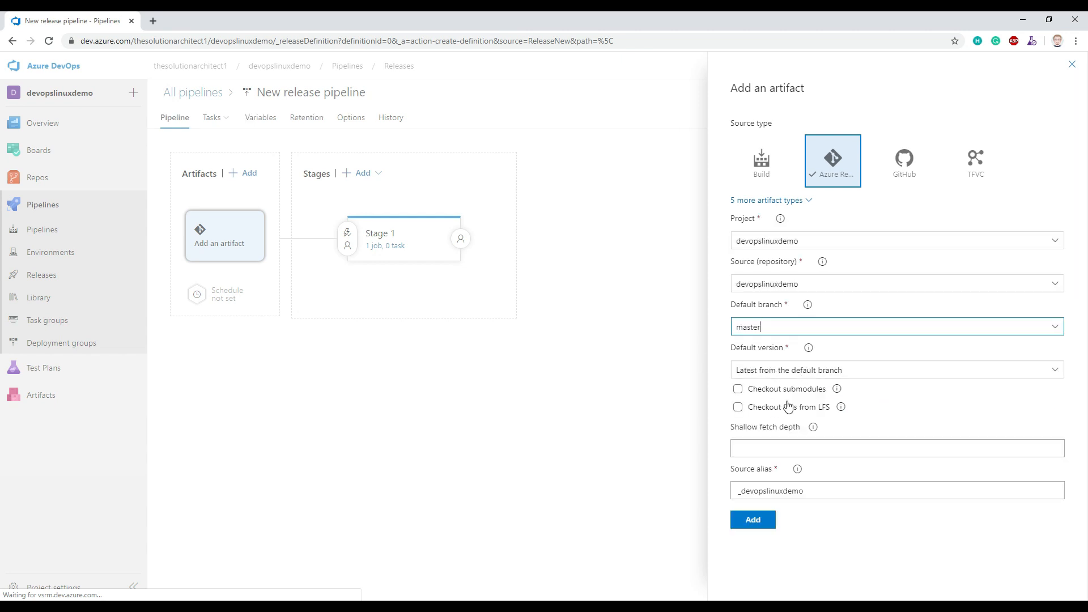
{"action": "left_click", "coordinate": [754, 521]}
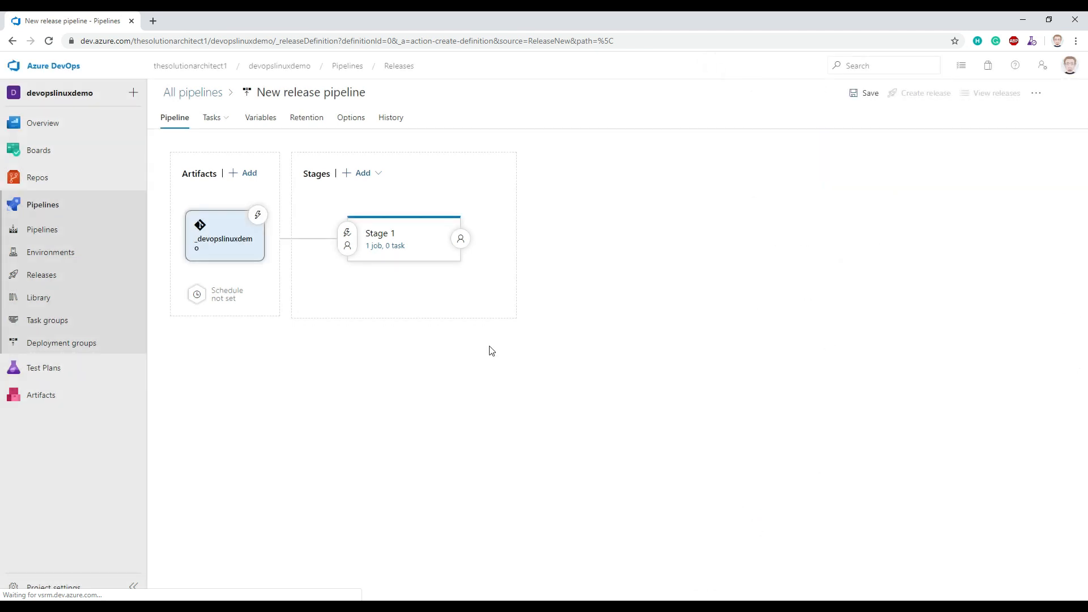
Open Stage 1's tasks and set the agent job's agent specification to ubuntu-18.04
{"action": "left_click", "coordinate": [383, 246]}
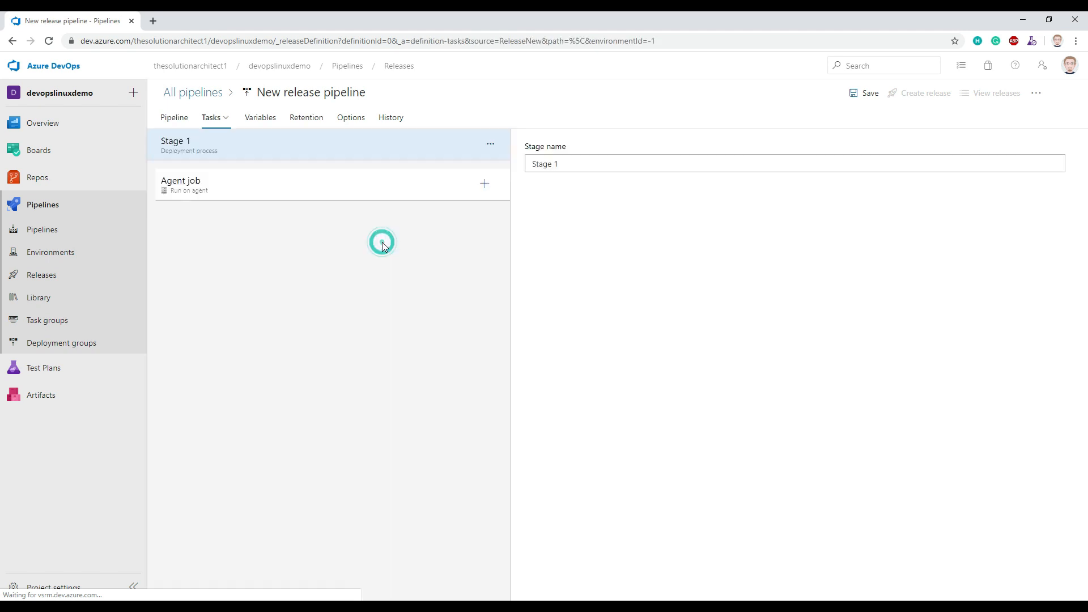
{"action": "left_click", "coordinate": [423, 190]}
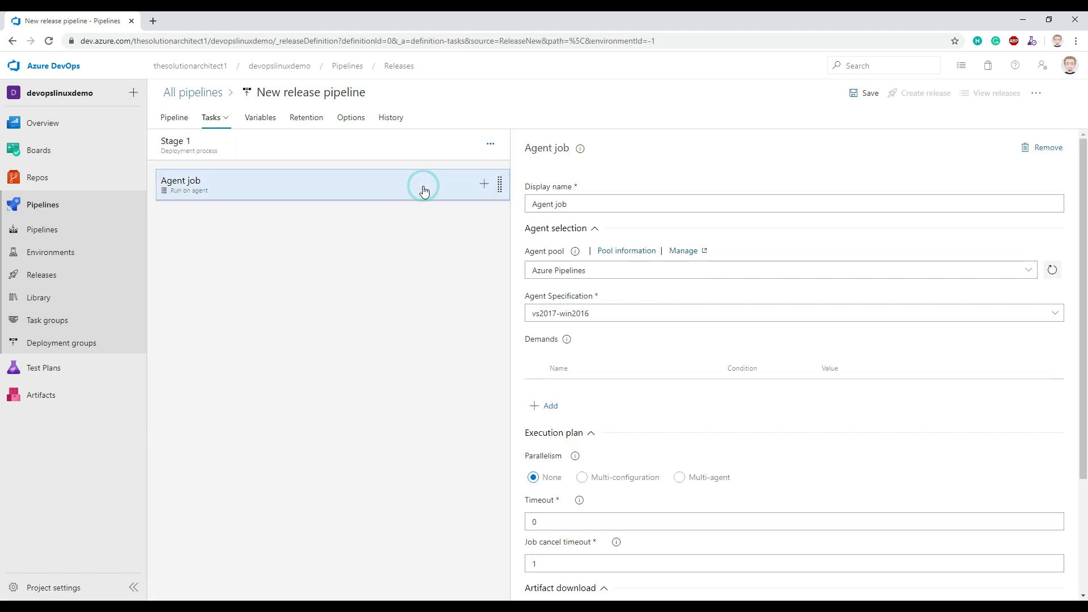
{"action": "left_click", "coordinate": [705, 313]}
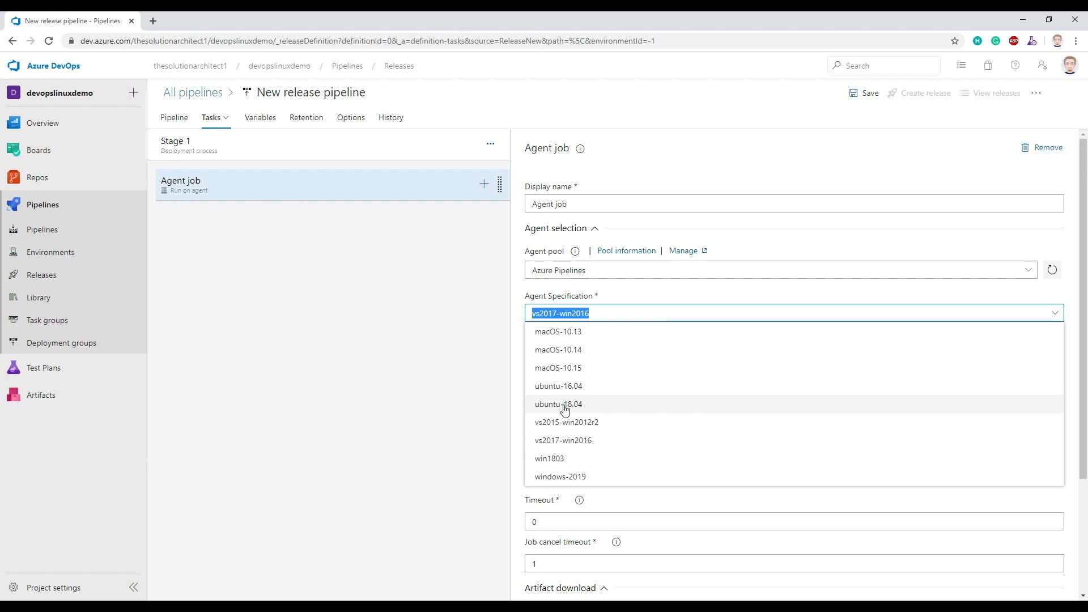
{"action": "left_click", "coordinate": [565, 406]}
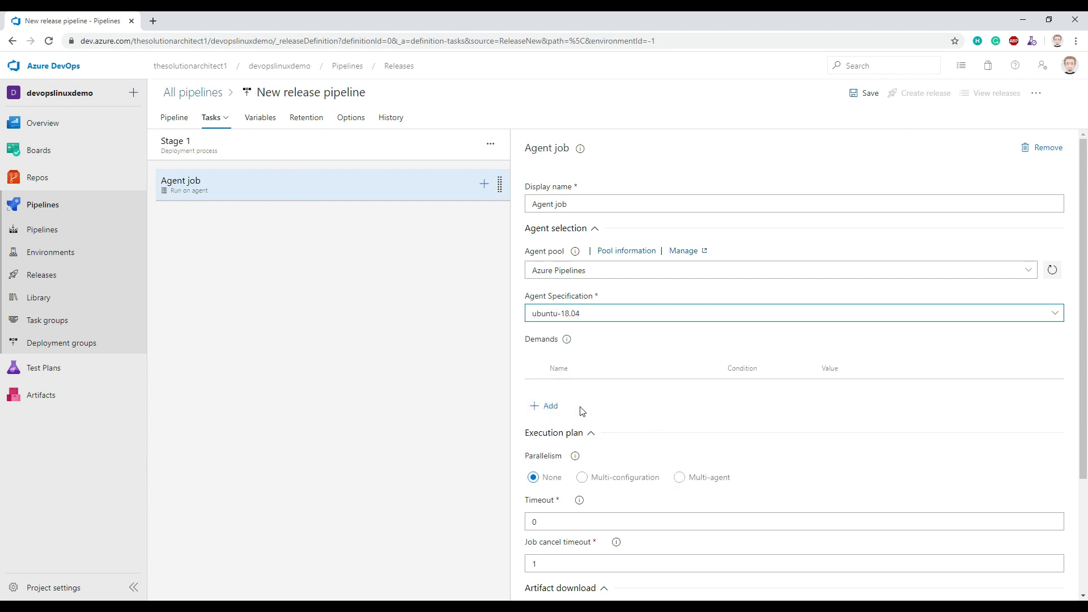
Search the available tasks for ssh and add the SSH task to the agent job
{"action": "left_click", "coordinate": [484, 184]}
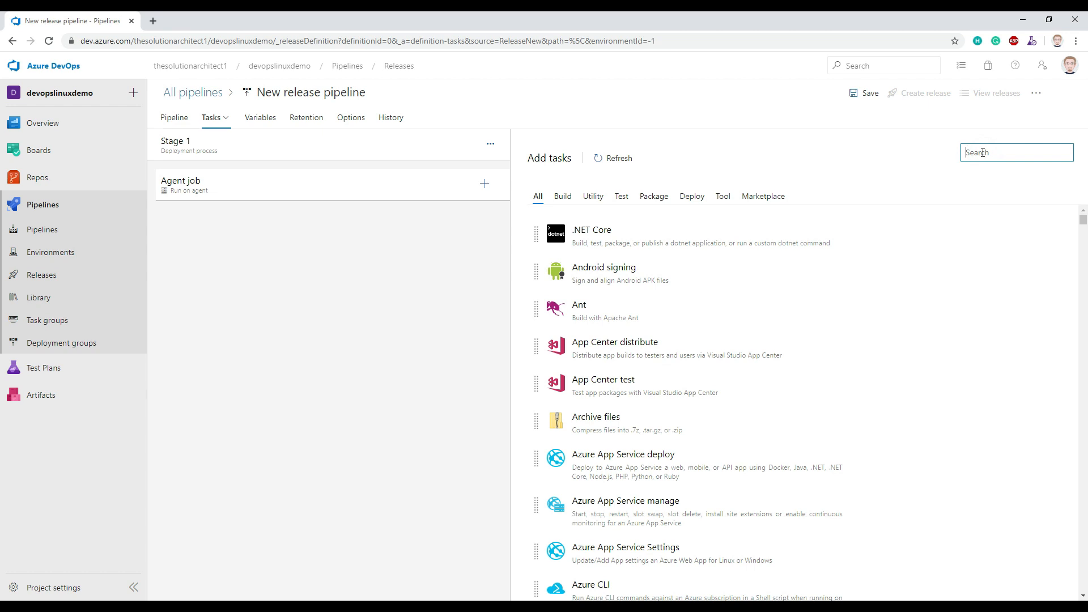
{"action": "type", "text": "ssh"}
{"action": "mouse_move", "coordinate": [625, 217]}
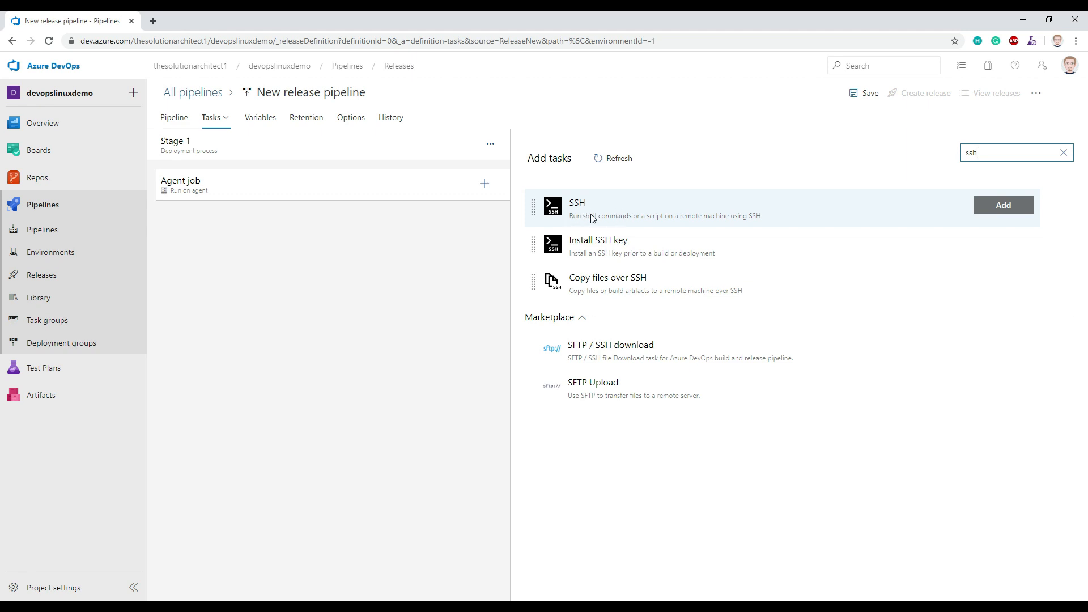
{"action": "left_click", "coordinate": [997, 207]}
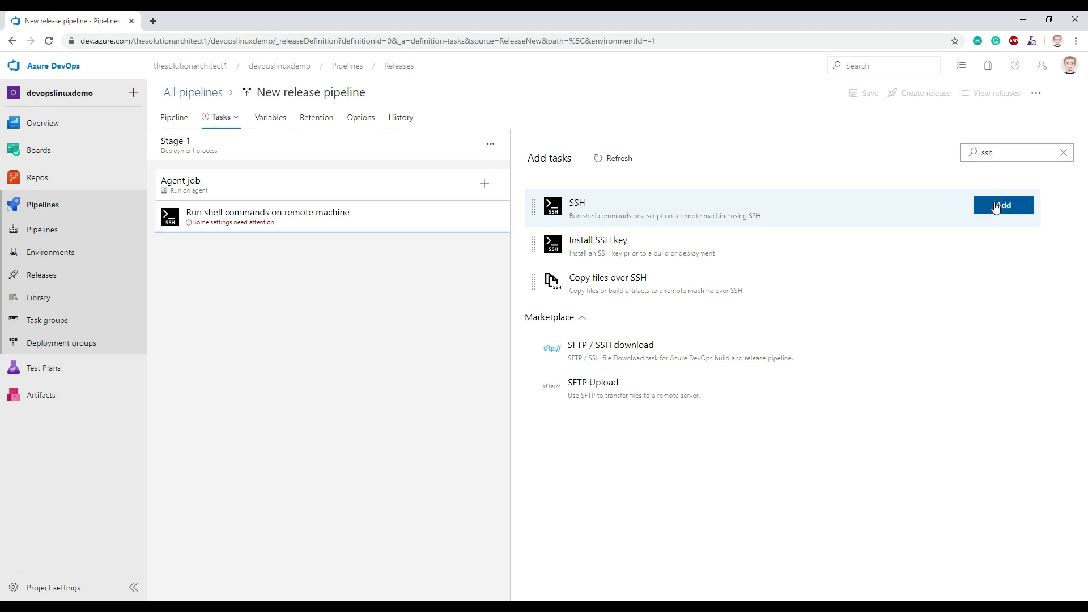
Name the SSH task "Remove Folder from VM" and choose LinuxVMForDevOps as its SSH service connection
{"action": "left_click", "coordinate": [291, 212]}
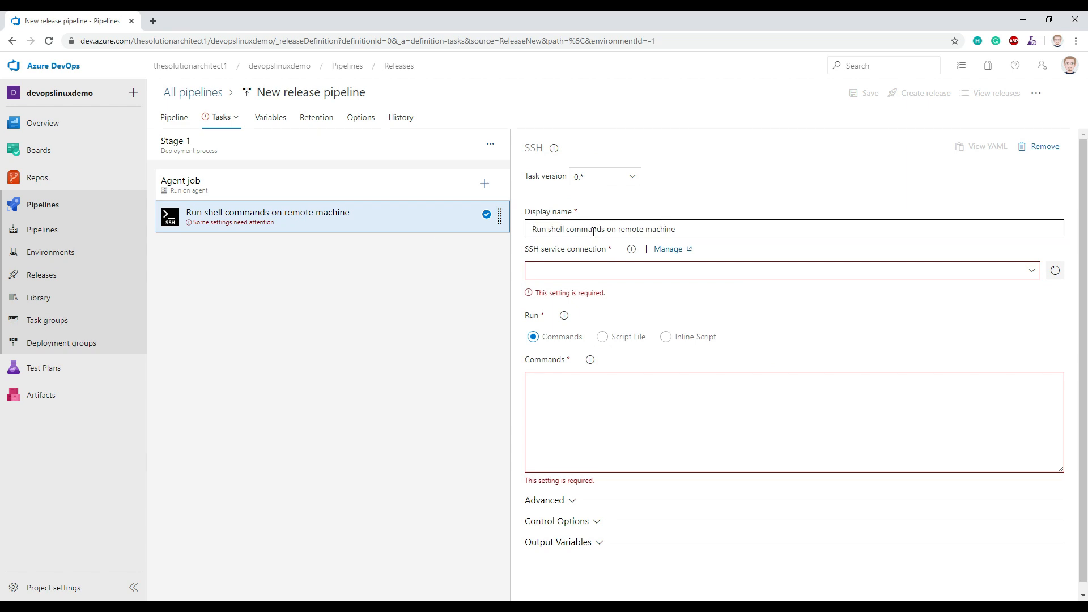
{"action": "triple_click", "coordinate": [676, 229]}
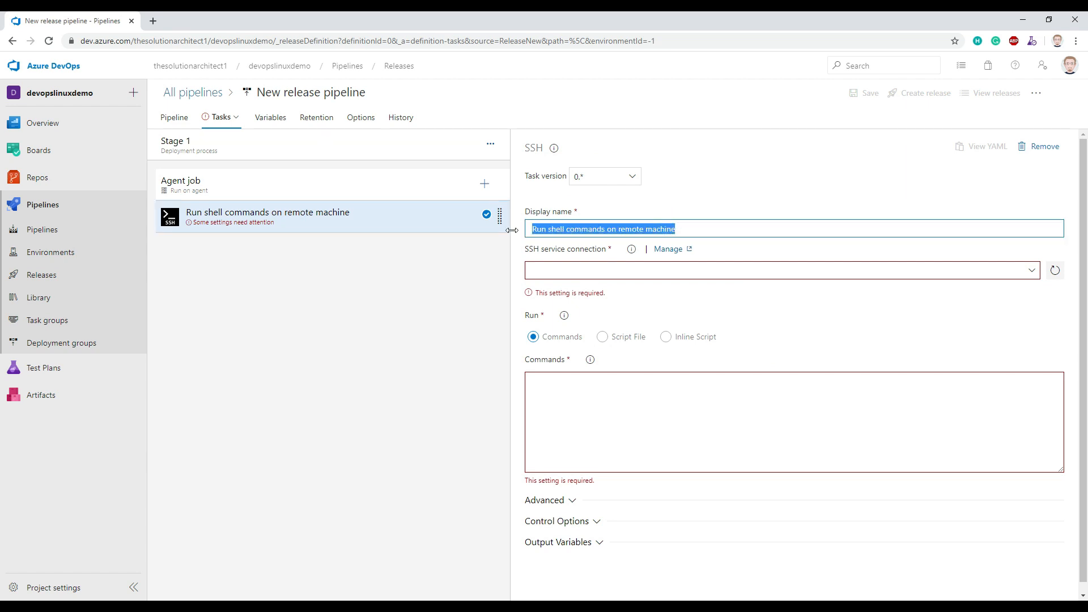
{"action": "type", "text": "Remove Folder from"}
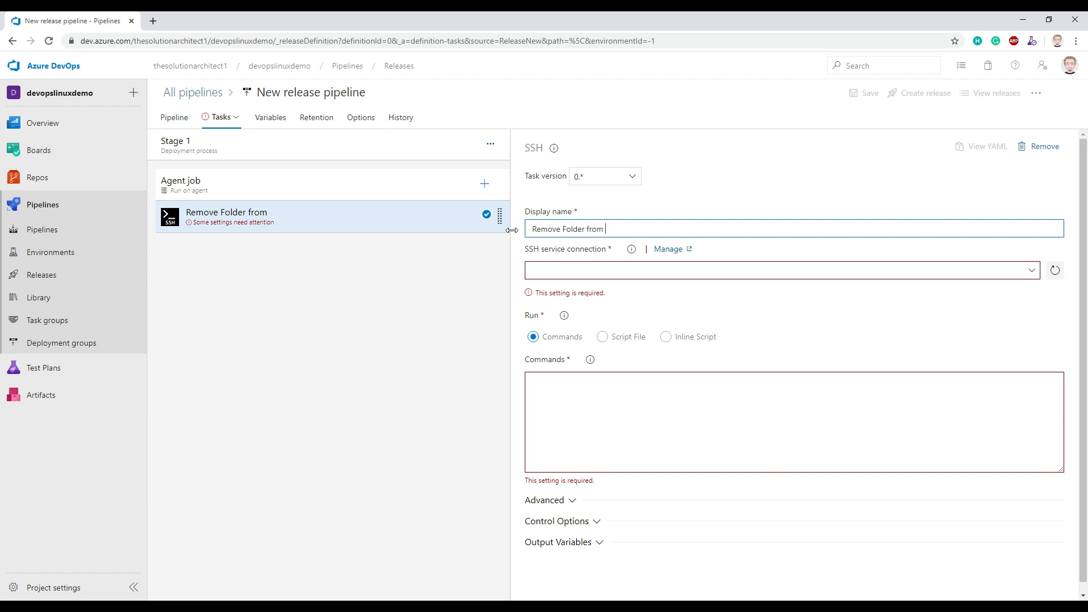
{"action": "type", "text": " VM"}
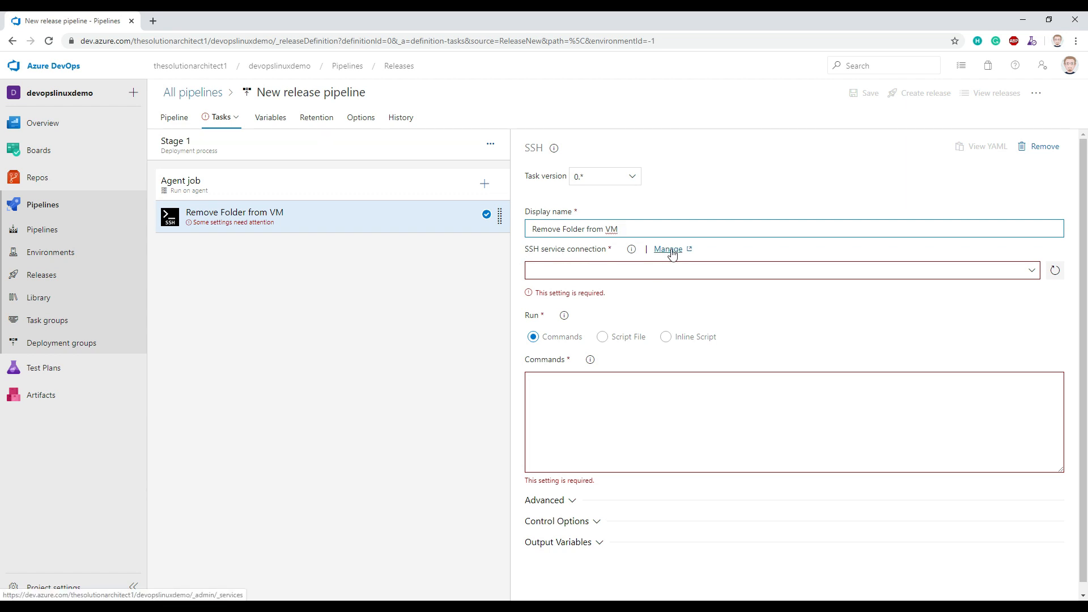
{"action": "left_click", "coordinate": [1033, 271]}
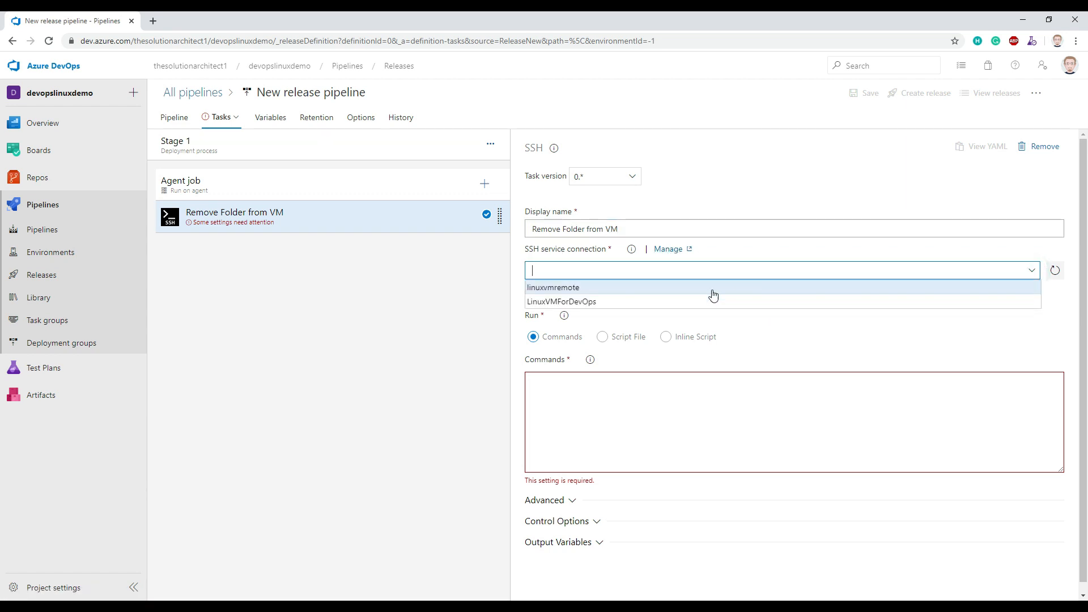
{"action": "left_click", "coordinate": [578, 305]}
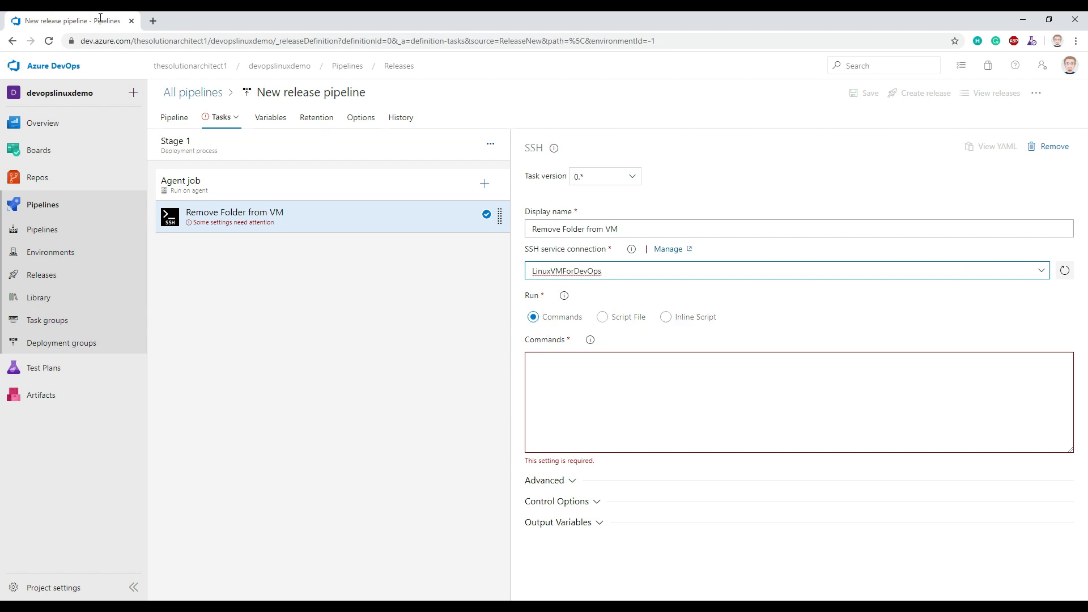
Enter the command "sudo rm -r webapi" for the SSH task and save the release pipeline in the root folder
{"action": "left_click", "coordinate": [587, 361]}
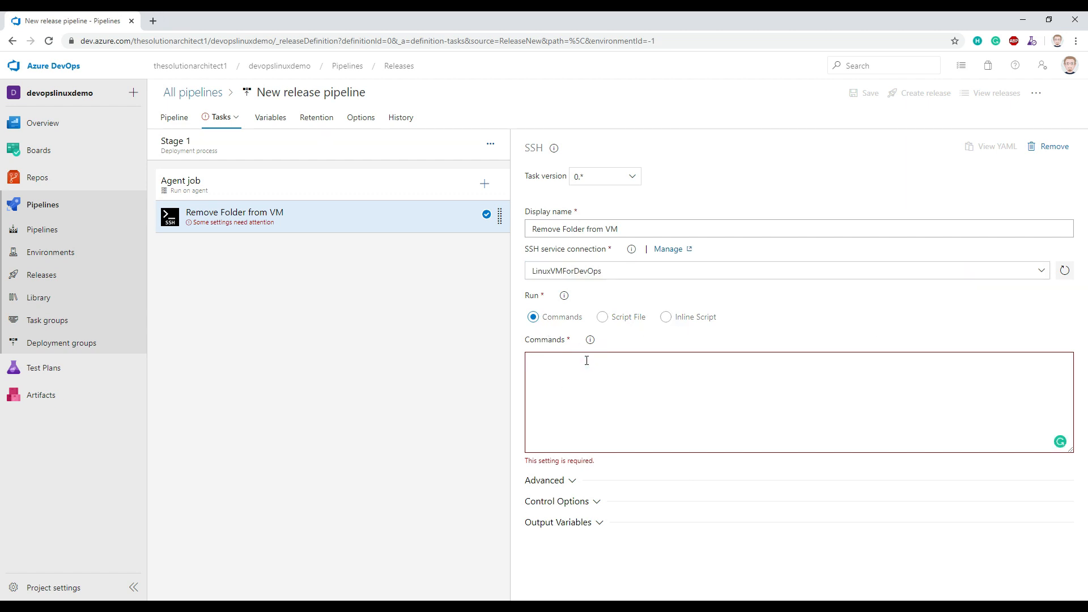
{"action": "type", "text": "sudo"}
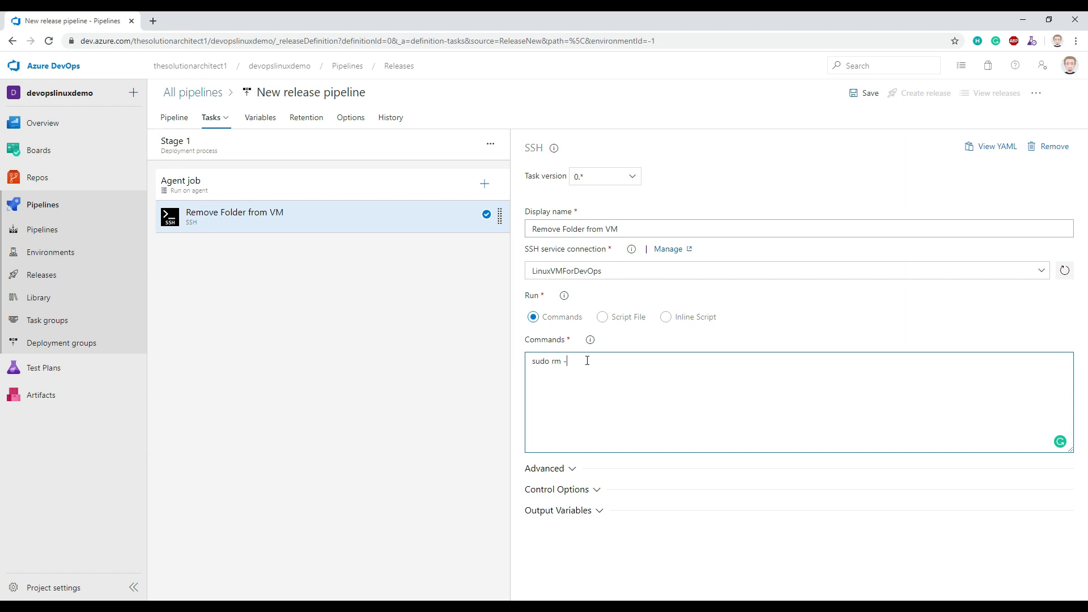
{"action": "type", "text": "rm -r webapi"}
{"action": "double_click", "coordinate": [571, 361]}
{"action": "left_click", "coordinate": [614, 361]}
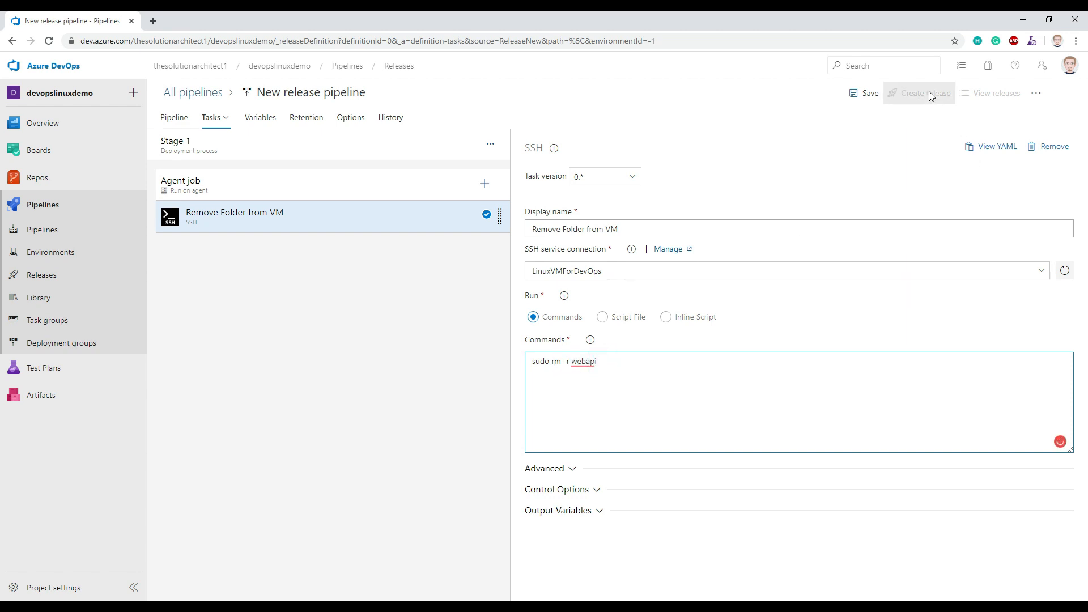
{"action": "left_click", "coordinate": [866, 97]}
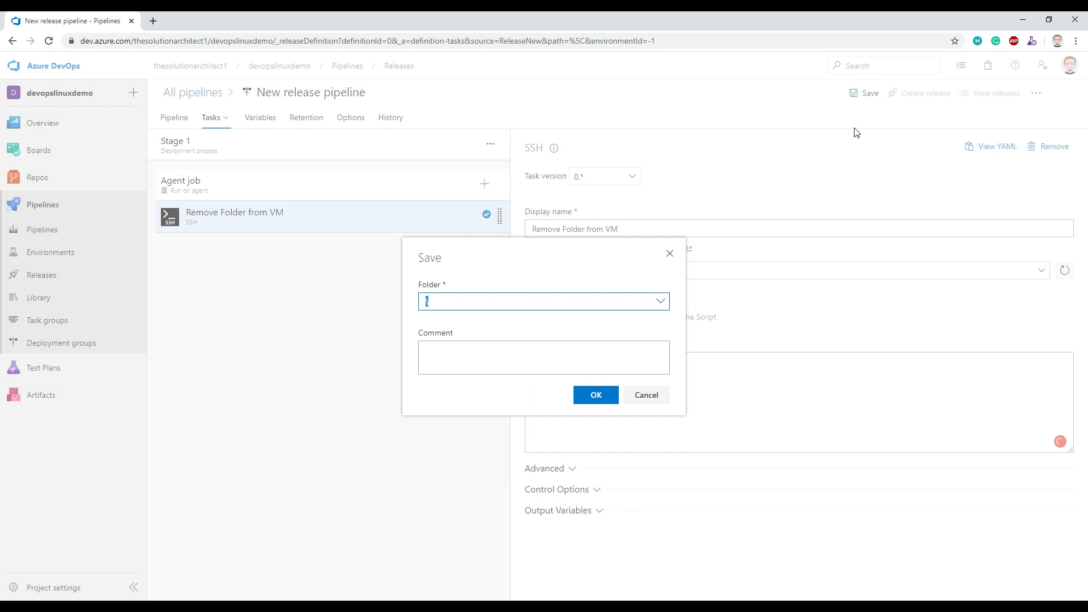
{"action": "left_click", "coordinate": [595, 394]}
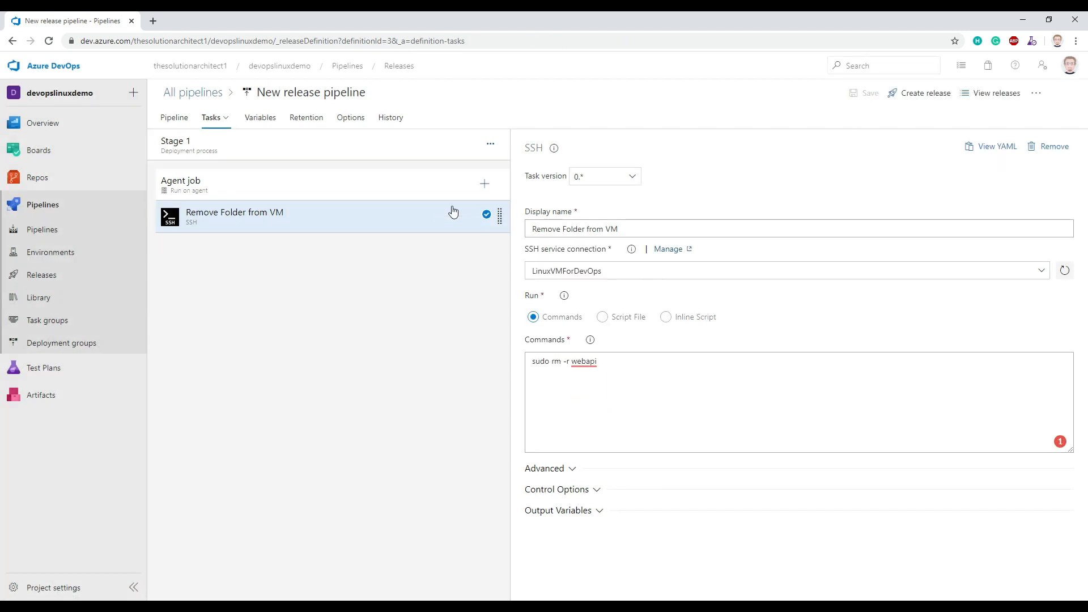
Search the available tasks for copy and add the Copy files over SSH task to the agent job
{"action": "left_click", "coordinate": [483, 187]}
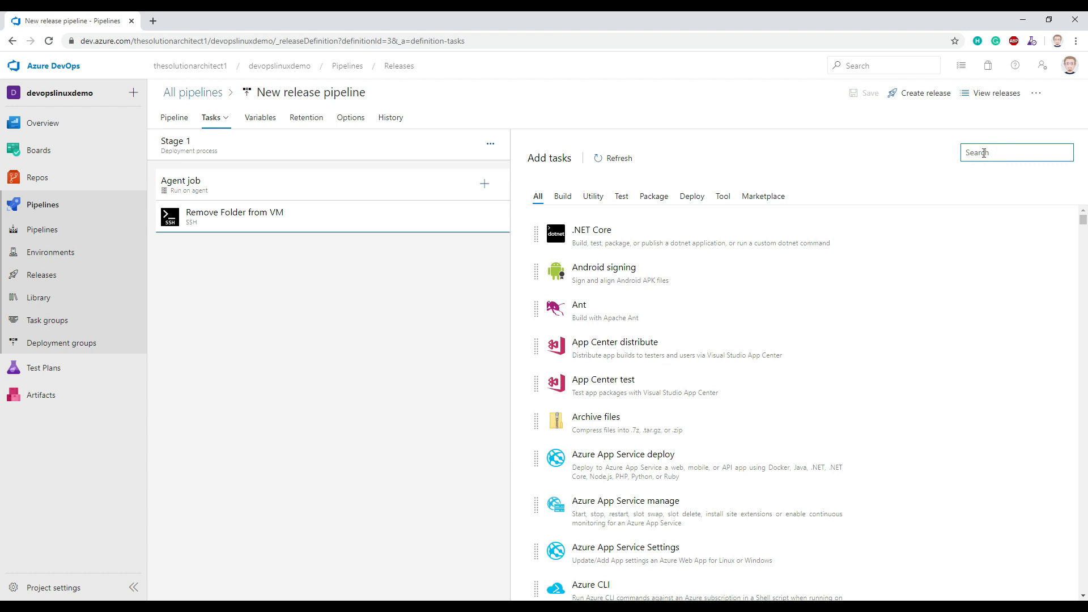
{"action": "type", "text": "copy"}
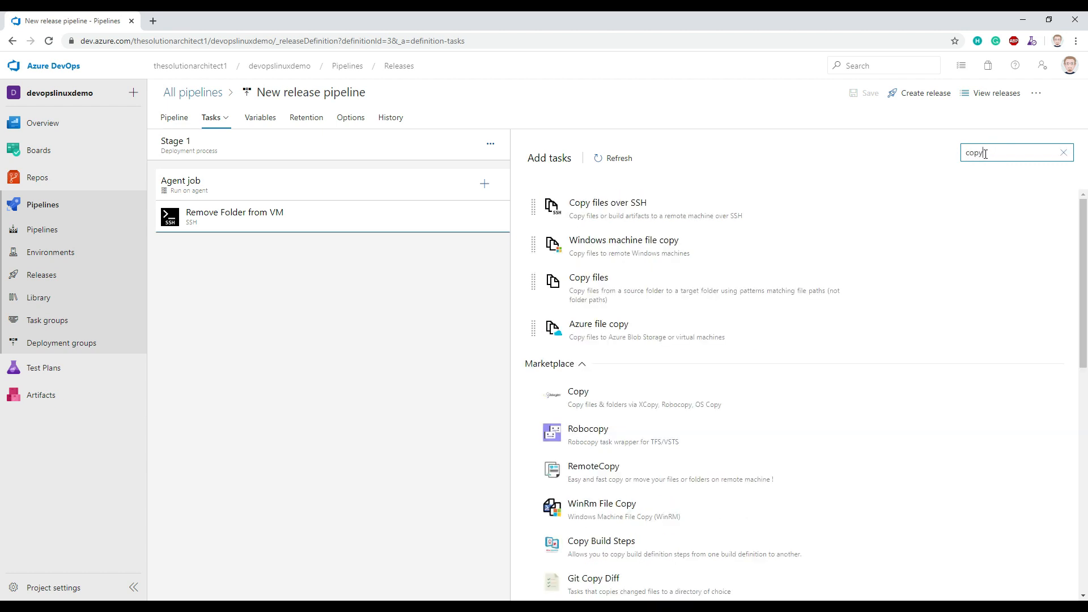
{"action": "mouse_move", "coordinate": [678, 199]}
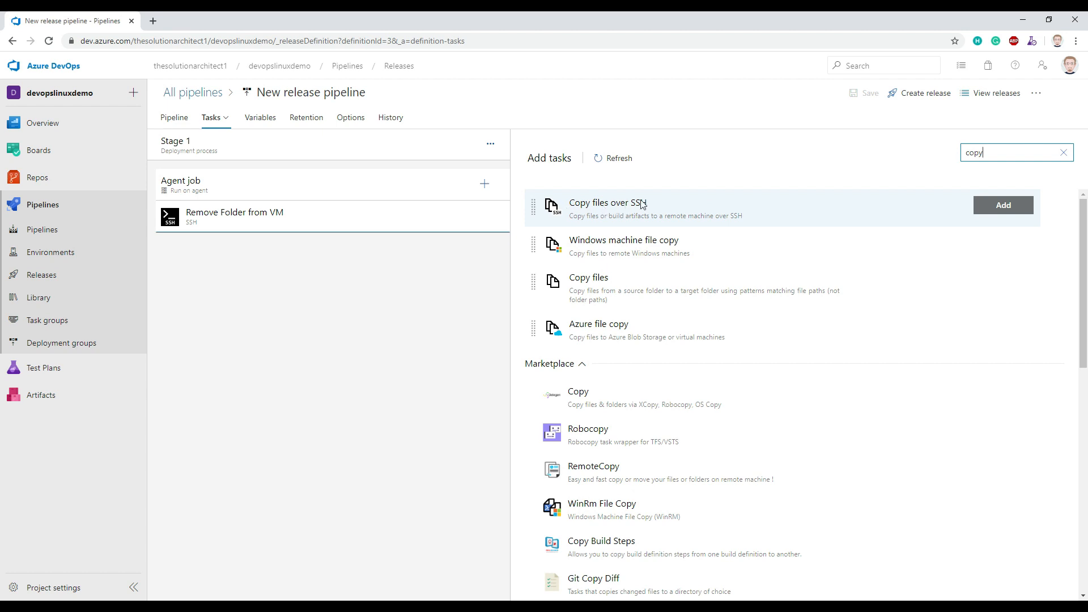
{"action": "left_click", "coordinate": [987, 218]}
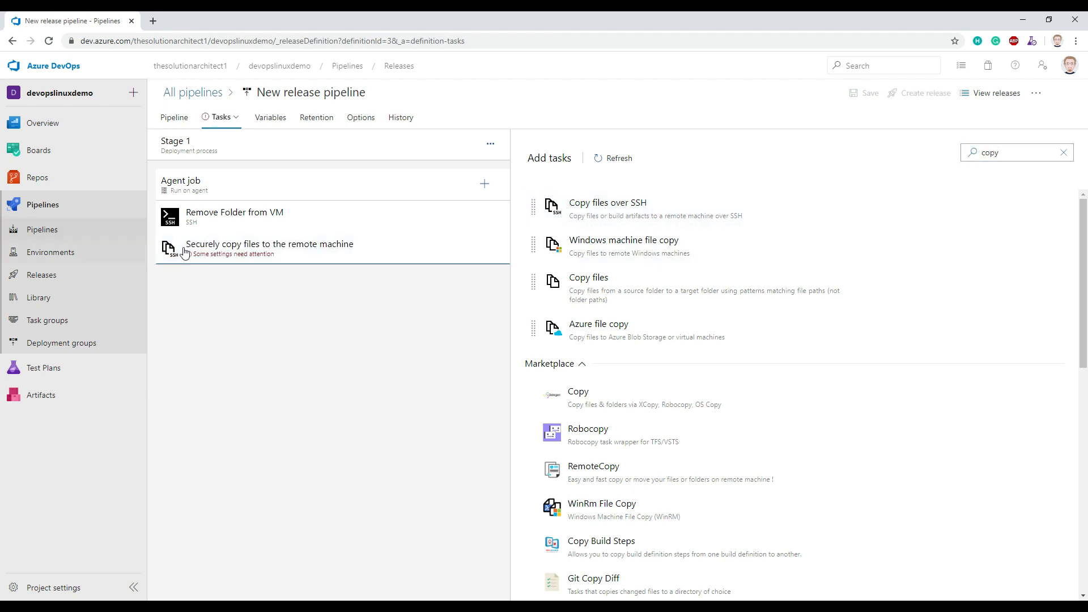
Name the copy task "Copy Source files to the remote machine" and choose LinuxVMForDevOps as its SSH service connection
{"action": "left_click", "coordinate": [185, 253]}
{"action": "left_click_drag", "start_coordinate": [571, 230], "coordinate": [499, 236]}
{"action": "type", "text": "C"}
{"action": "key", "text": "ctrl+Right"}
{"action": "type", "text": "Source"}
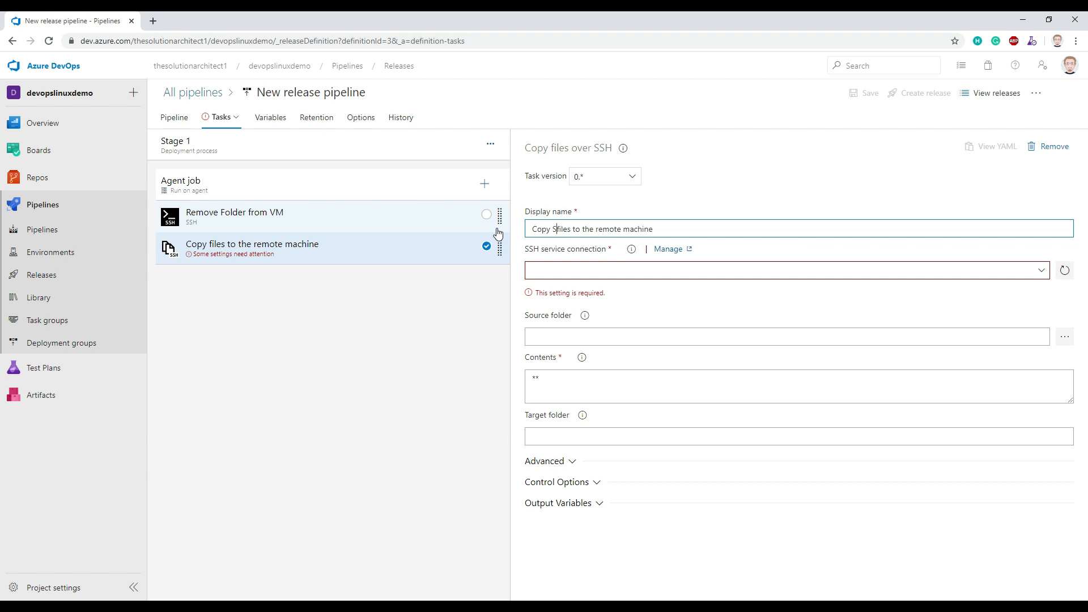
{"action": "key", "text": "ctrl+Right"}
{"action": "key", "text": "ctrl+Right"}
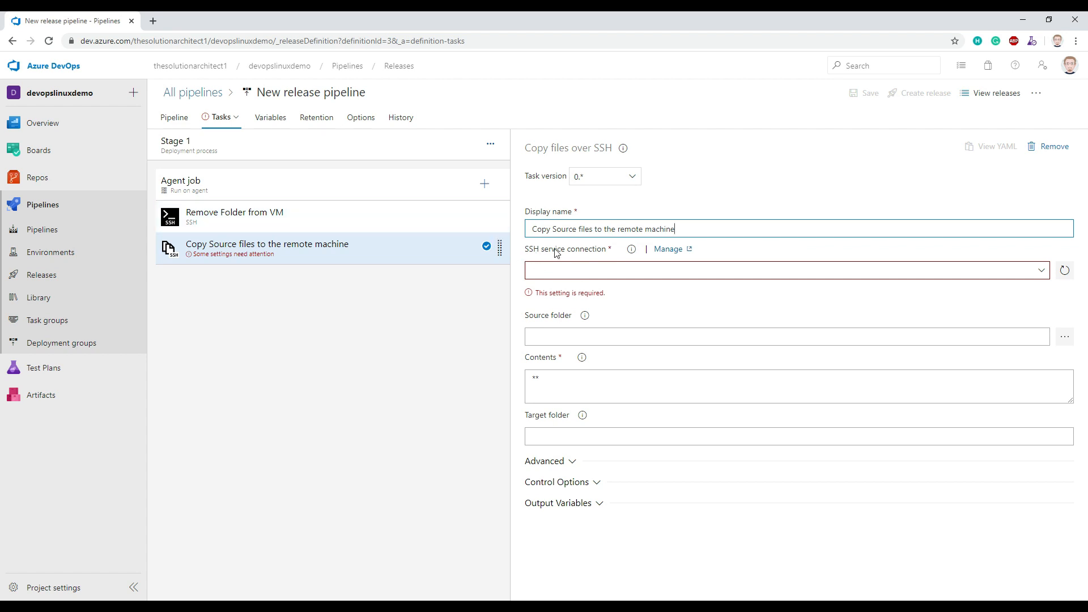
{"action": "left_click", "coordinate": [1041, 271]}
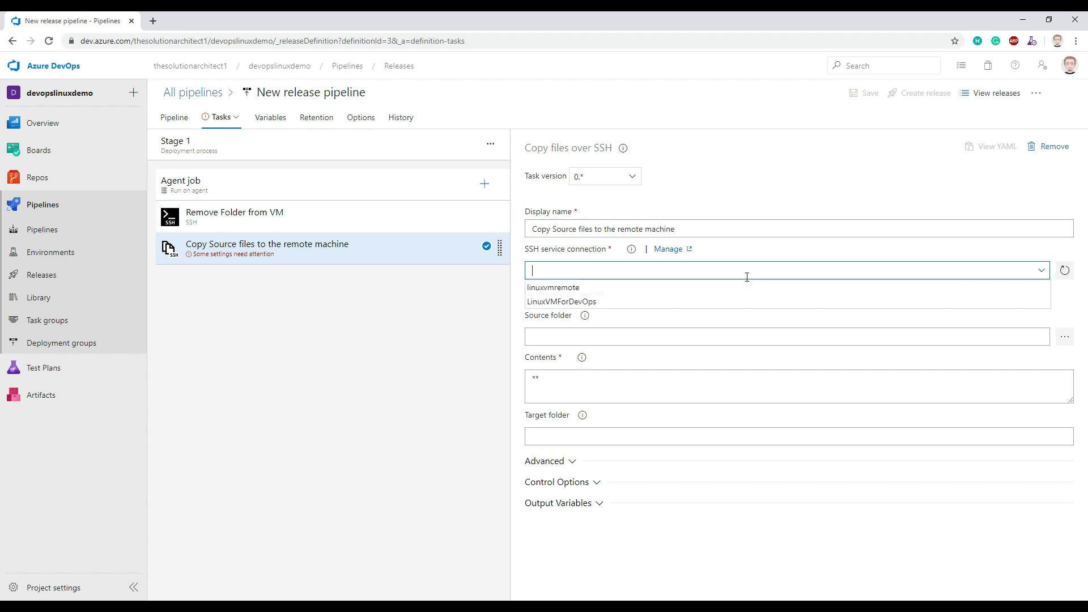
{"action": "left_click", "coordinate": [570, 301]}
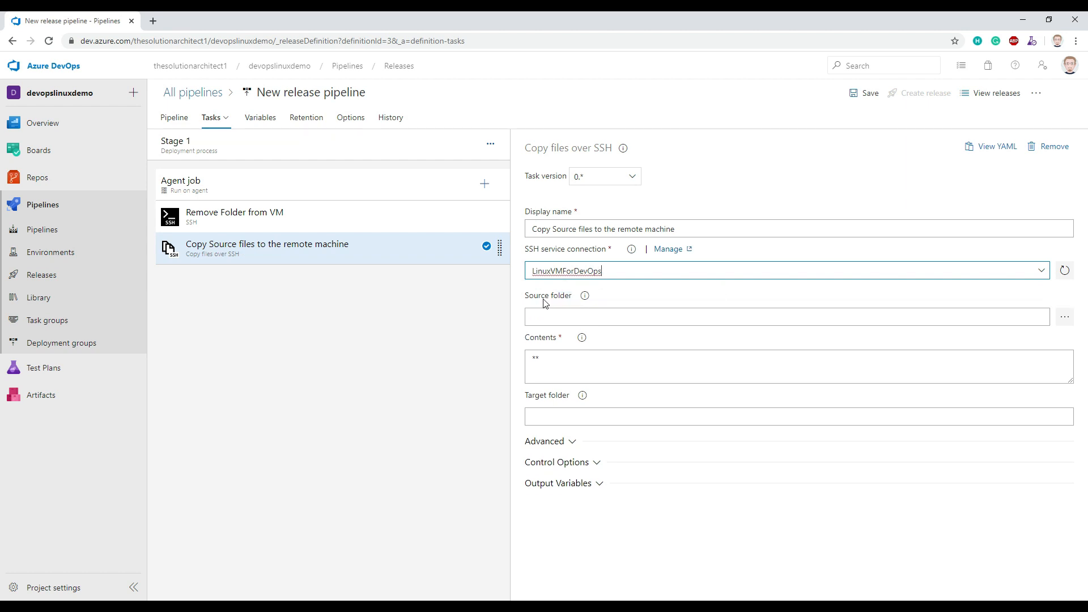
Set the copy task's source folder to the linked artifact _devopslinuxdemo
{"action": "left_click", "coordinate": [1065, 317]}
{"action": "left_click", "coordinate": [418, 250]}
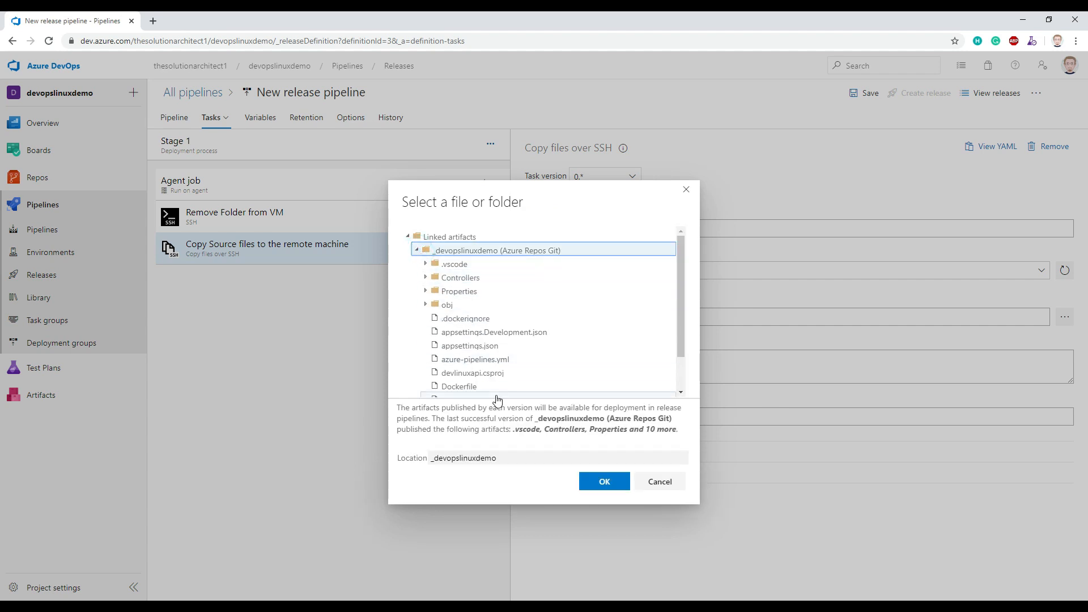
{"action": "scroll", "coordinate": [585, 340], "scroll_direction": "down", "scroll_amount": 1}
{"action": "scroll", "coordinate": [576, 343], "scroll_direction": "up", "scroll_amount": 1}
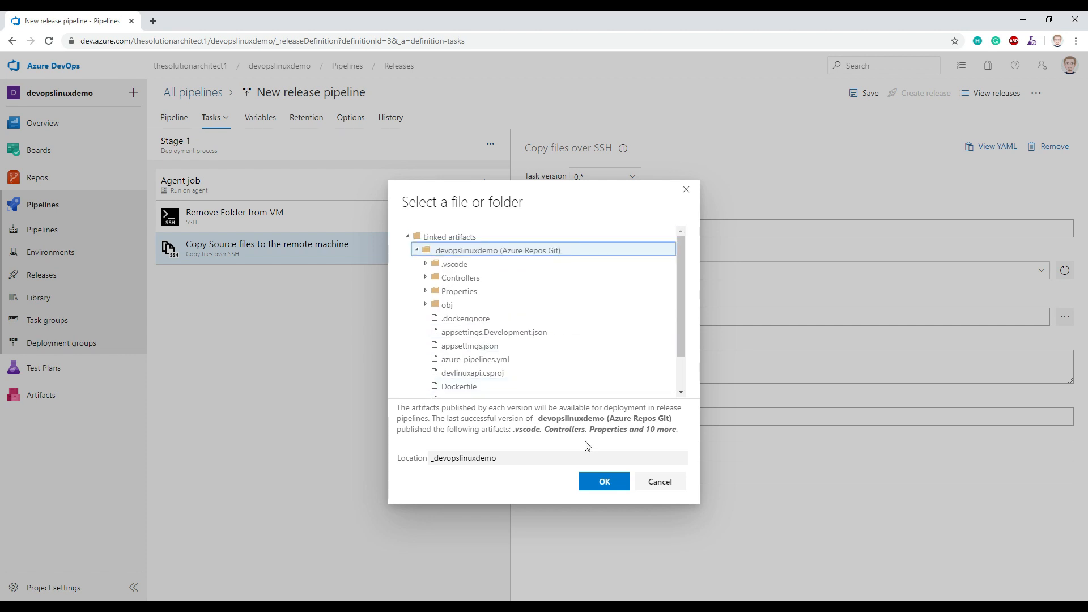
{"action": "left_click", "coordinate": [606, 482]}
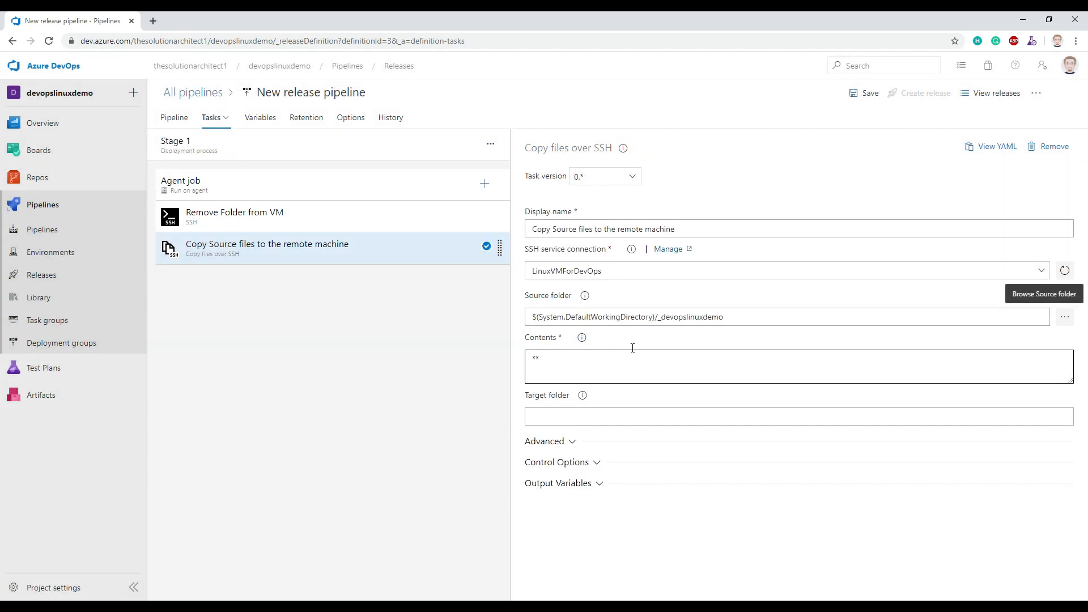
Set the target folder to webapi with Clean target folder enabled, and save the release pipeline without a comment
{"action": "left_click", "coordinate": [564, 367]}
{"action": "left_click", "coordinate": [555, 418]}
{"action": "type", "text": "webapi"}
{"action": "left_click", "coordinate": [557, 446]}
{"action": "scroll", "coordinate": [556, 442], "scroll_direction": "down", "scroll_amount": 1}
{"action": "left_click", "coordinate": [532, 398]}
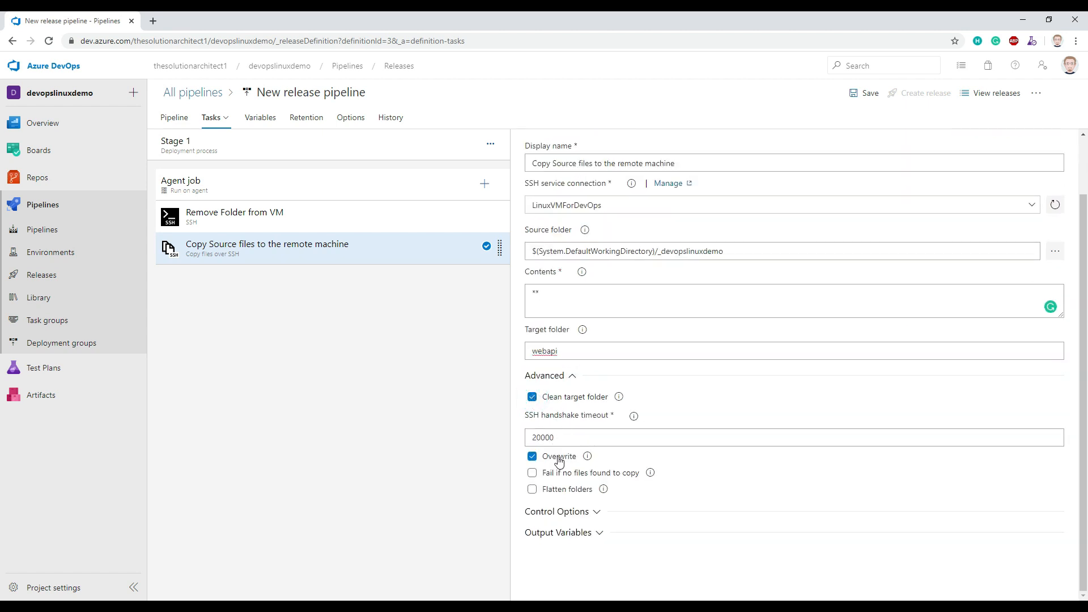
{"action": "scroll", "coordinate": [627, 387], "scroll_direction": "up", "scroll_amount": 1}
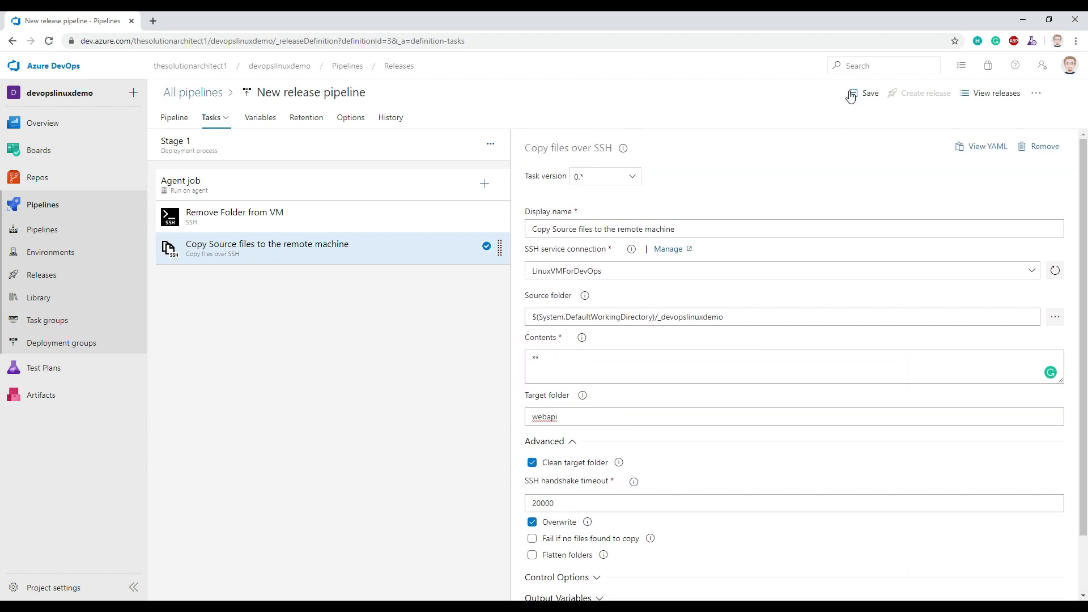
{"action": "left_click", "coordinate": [864, 94]}
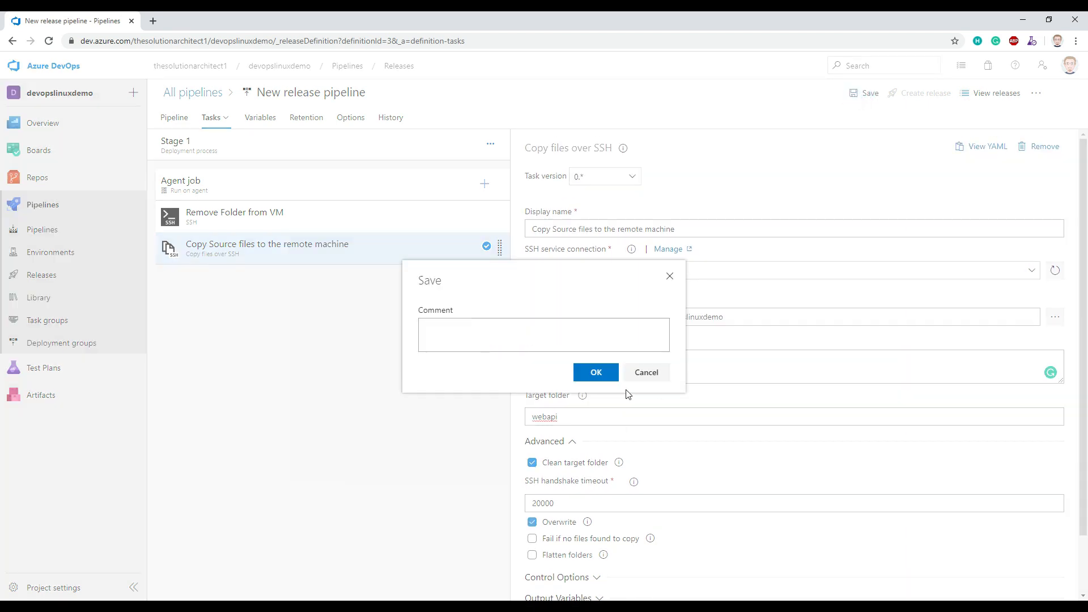
{"action": "left_click", "coordinate": [596, 373]}
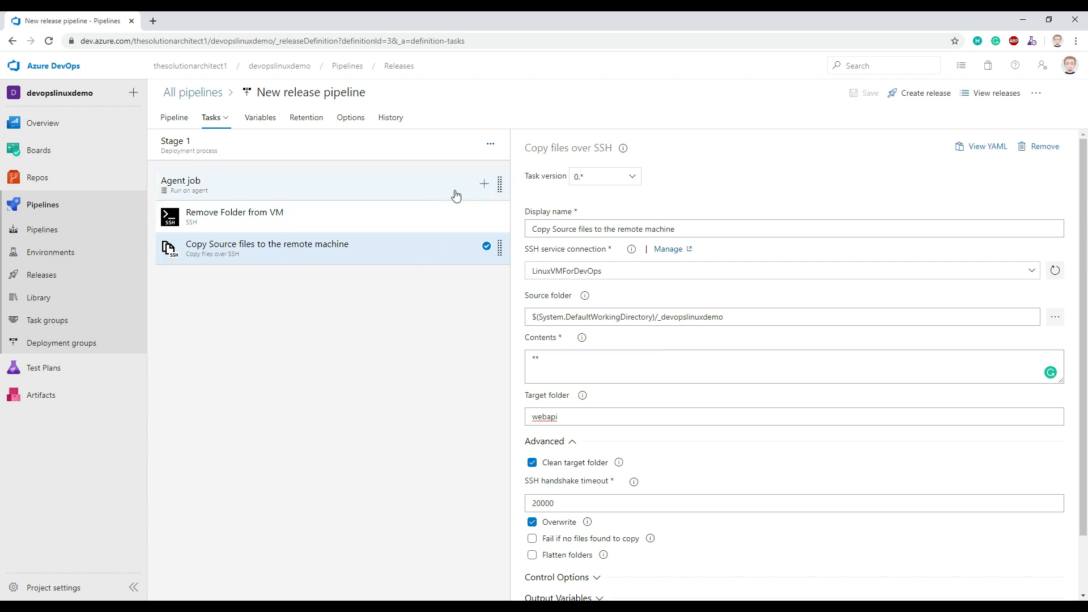
Search the available tasks for ssh and add a second SSH task to the agent job
{"action": "left_click", "coordinate": [485, 187]}
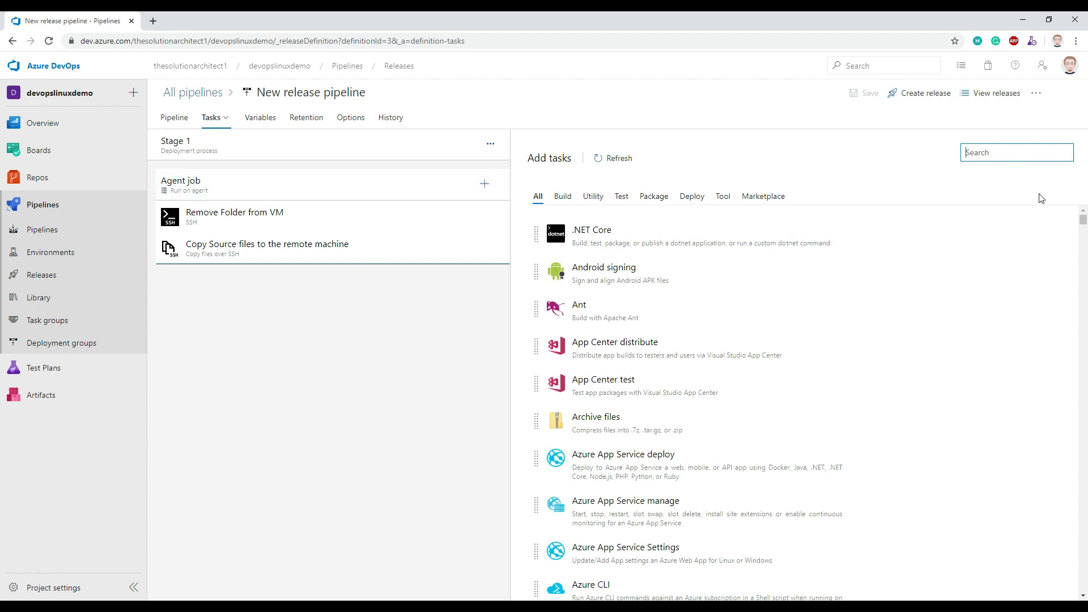
{"action": "left_click", "coordinate": [985, 153]}
{"action": "type", "text": "ssah"}
{"action": "key", "text": "BackSpace"}
{"action": "key", "text": "BackSpace"}
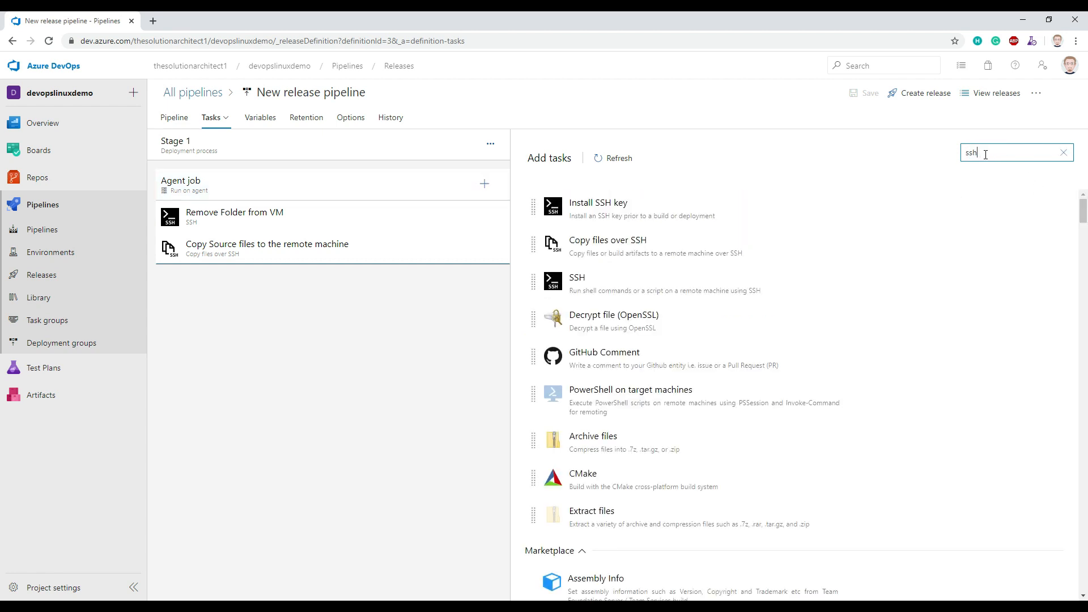
{"action": "type", "text": "h"}
{"action": "mouse_move", "coordinate": [599, 215]}
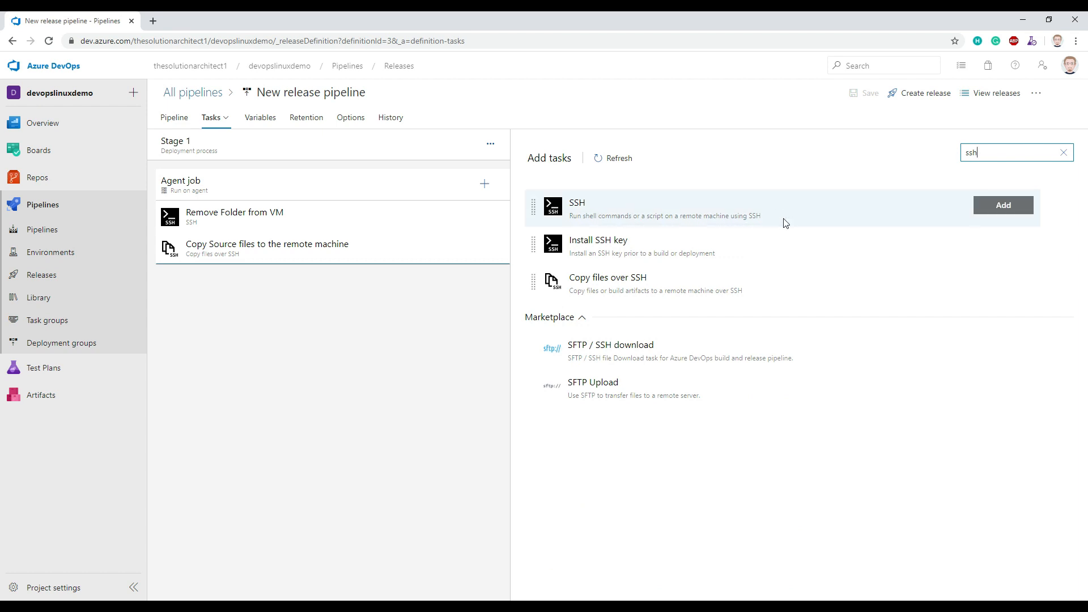
{"action": "left_click", "coordinate": [1003, 208]}
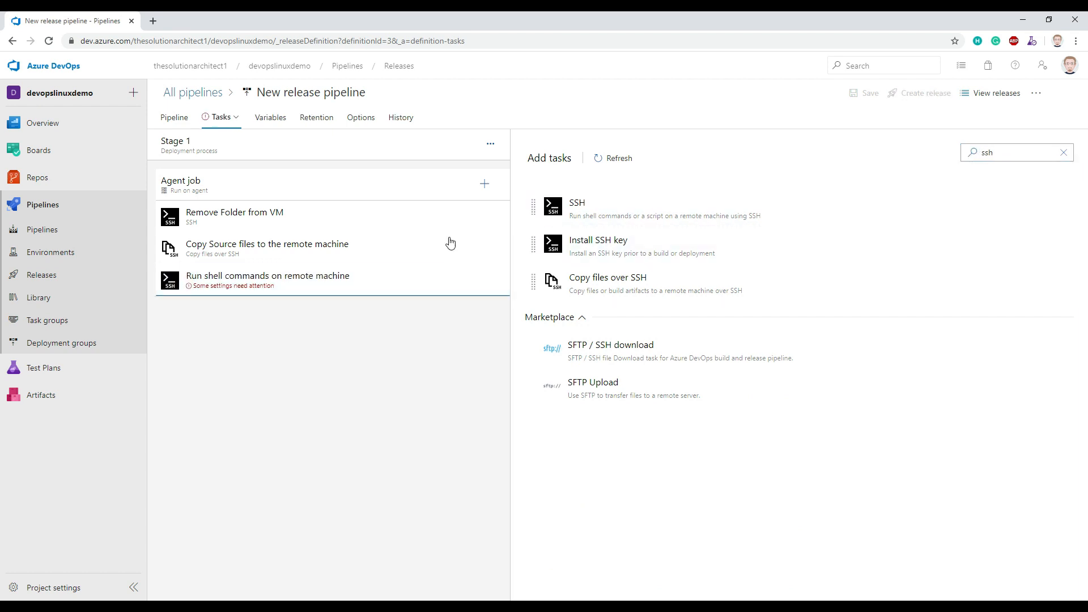
Name the new SSH task "Build Docker image and start service" and choose LinuxVMForDevOps as its SSH service connection
{"action": "left_click", "coordinate": [297, 286]}
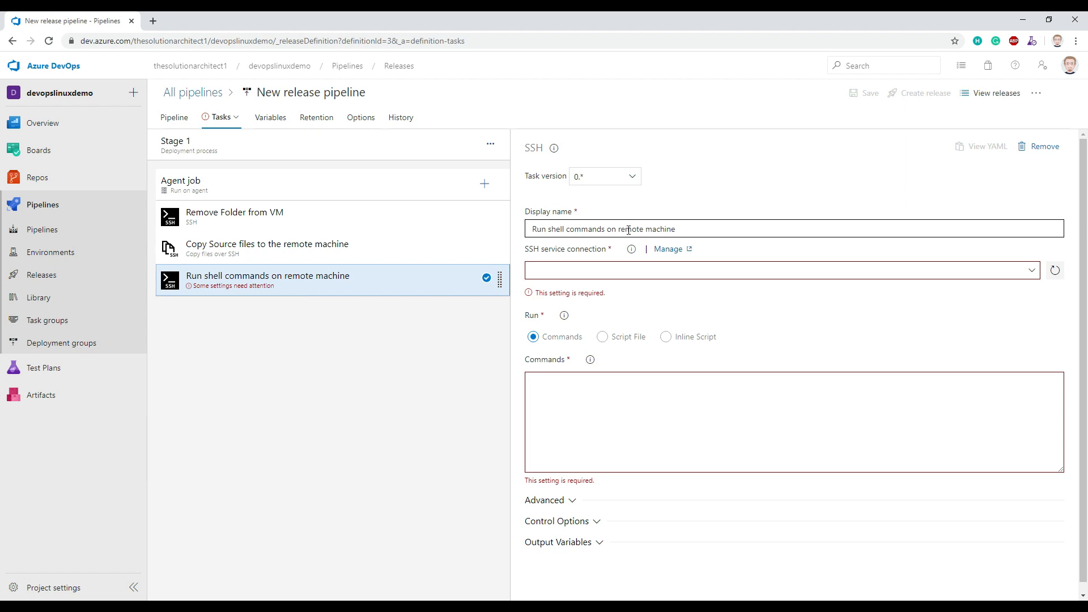
{"action": "triple_click", "coordinate": [733, 228]}
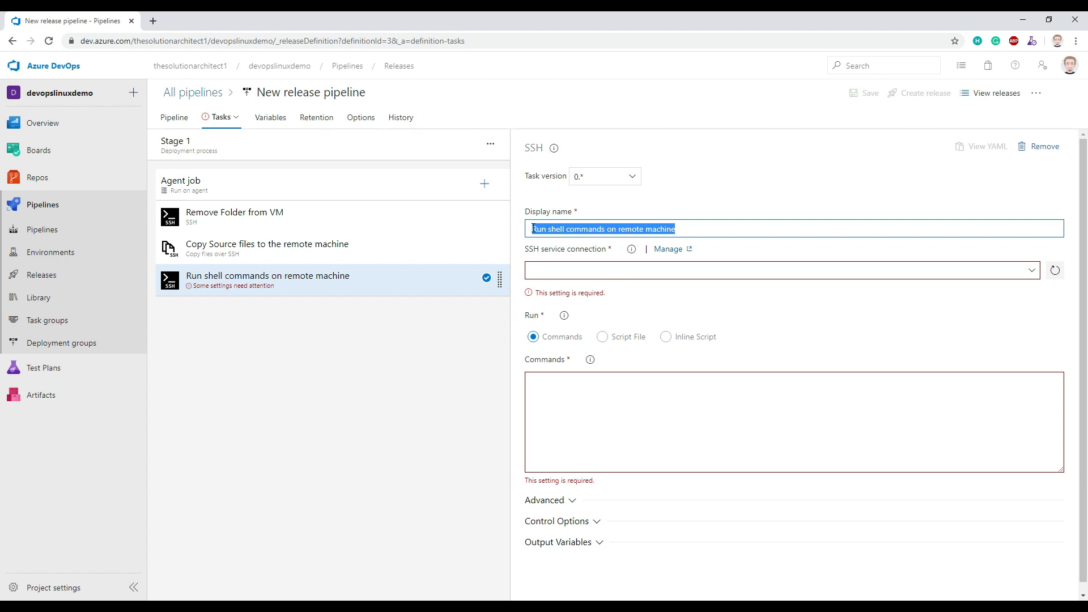
{"action": "type", "text": "Build Docker image and start"}
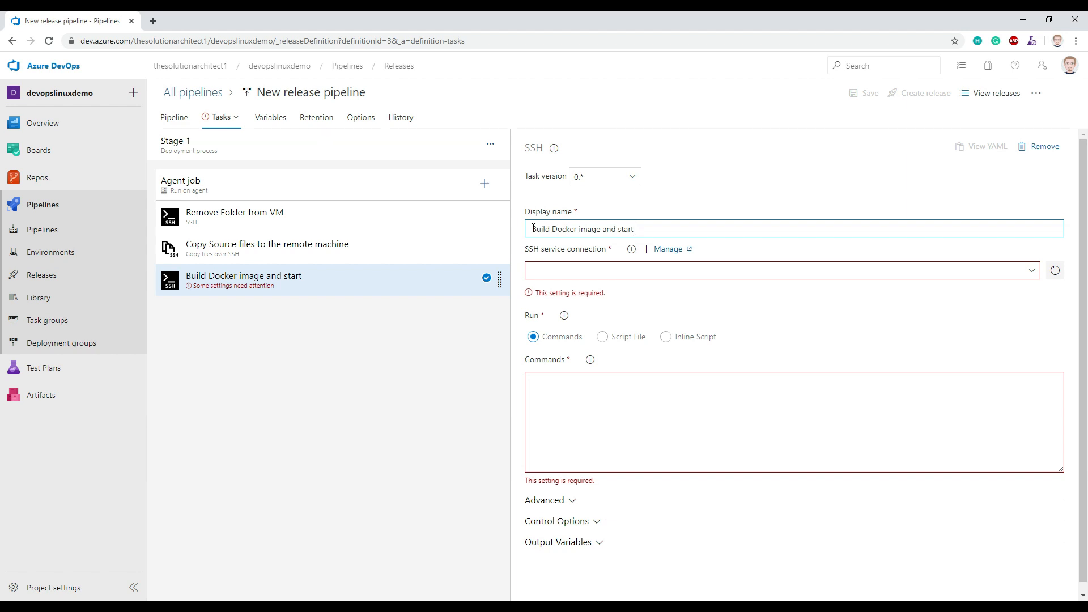
{"action": "type", "text": "service"}
{"action": "left_click", "coordinate": [1032, 270]}
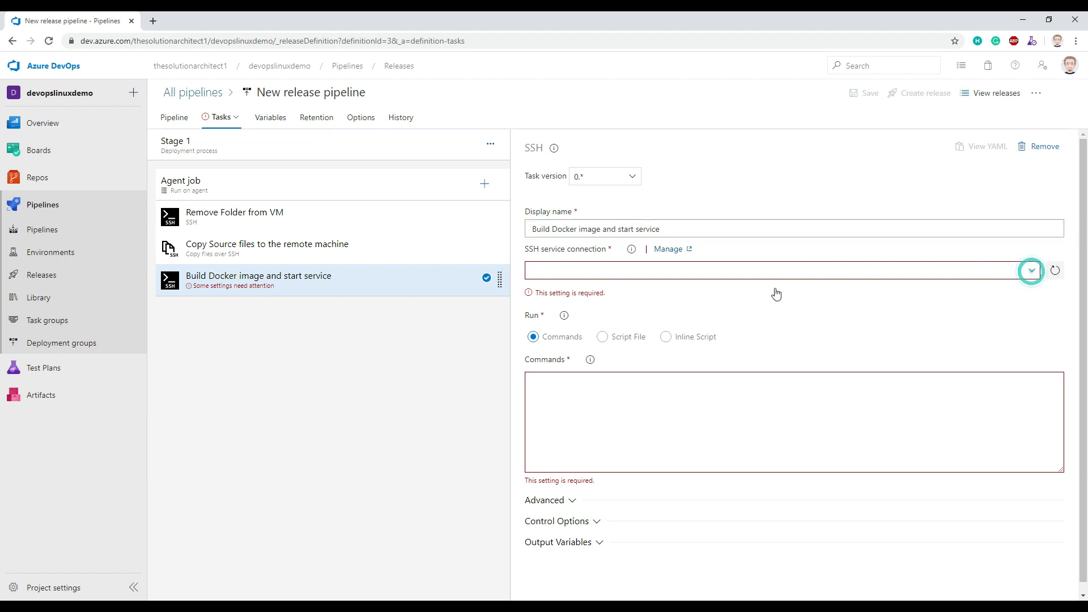
{"action": "left_click", "coordinate": [560, 302]}
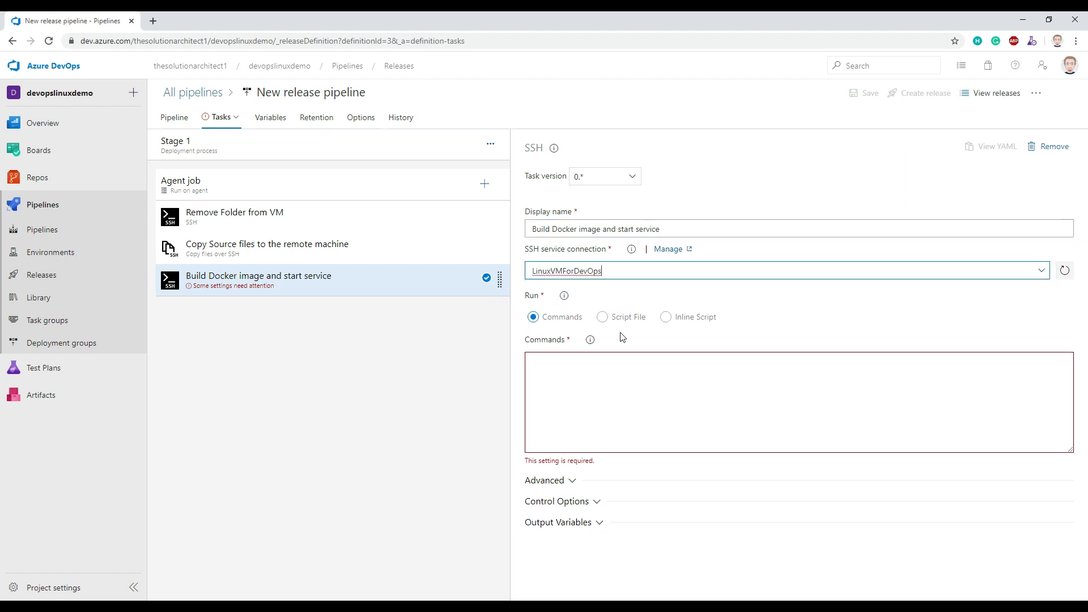
Make the task run an inline script: cd webapi, ls, sudo docker build -t devlinuxapi ., sudo docker run -d -p 5000:80 --name mywebapi devlinuxapi
{"action": "left_click", "coordinate": [672, 320]}
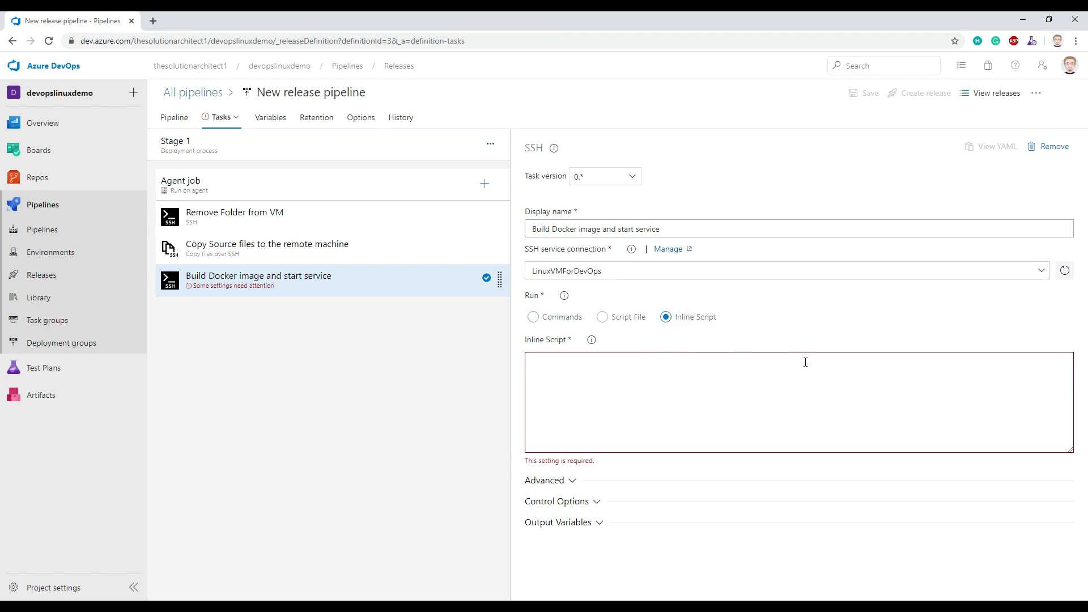
{"action": "key", "text": "alt+Tab"}
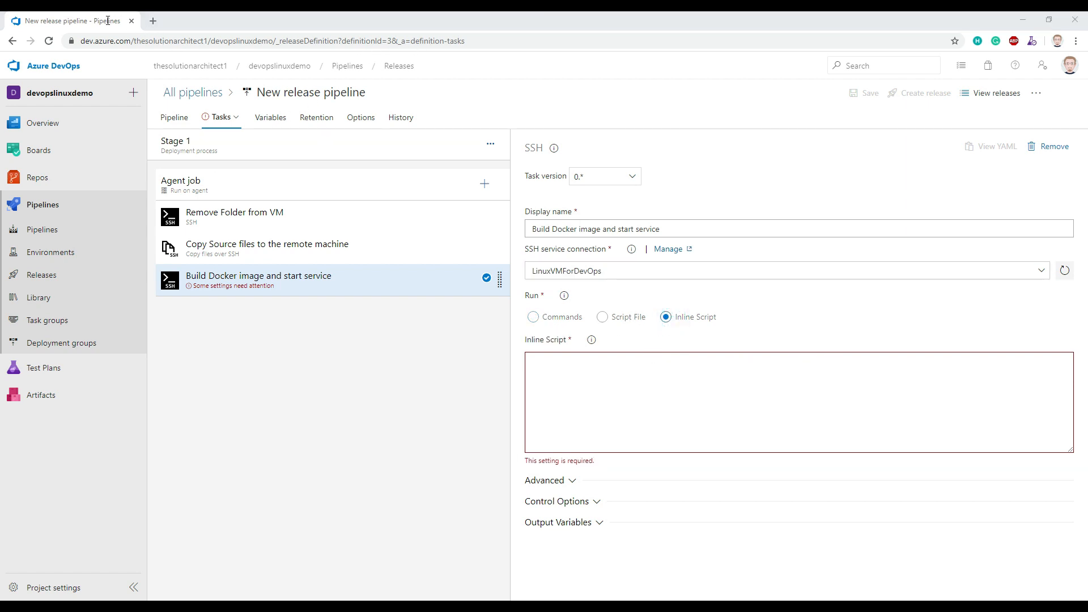
{"action": "left_click", "coordinate": [571, 367]}
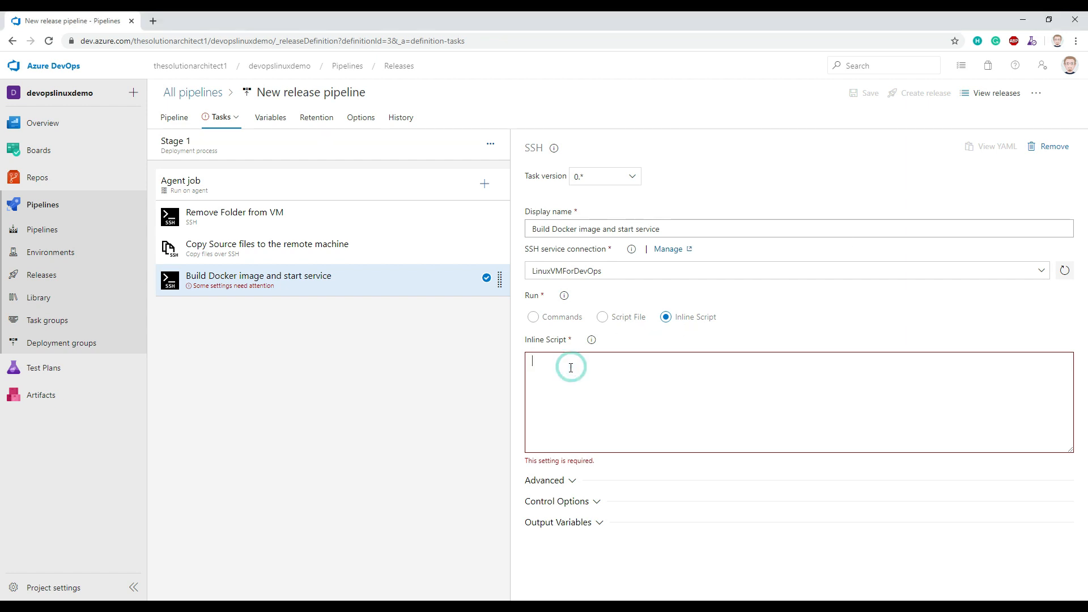
{"action": "type", "text": "cd webapi ls sudo docker build -t devlinuxapi . sudo docker run -d -p 5000:80 --name mywebapi devlinuxapi"}
{"action": "right_click", "coordinate": [530, 365]}
{"action": "left_click", "coordinate": [584, 363]}
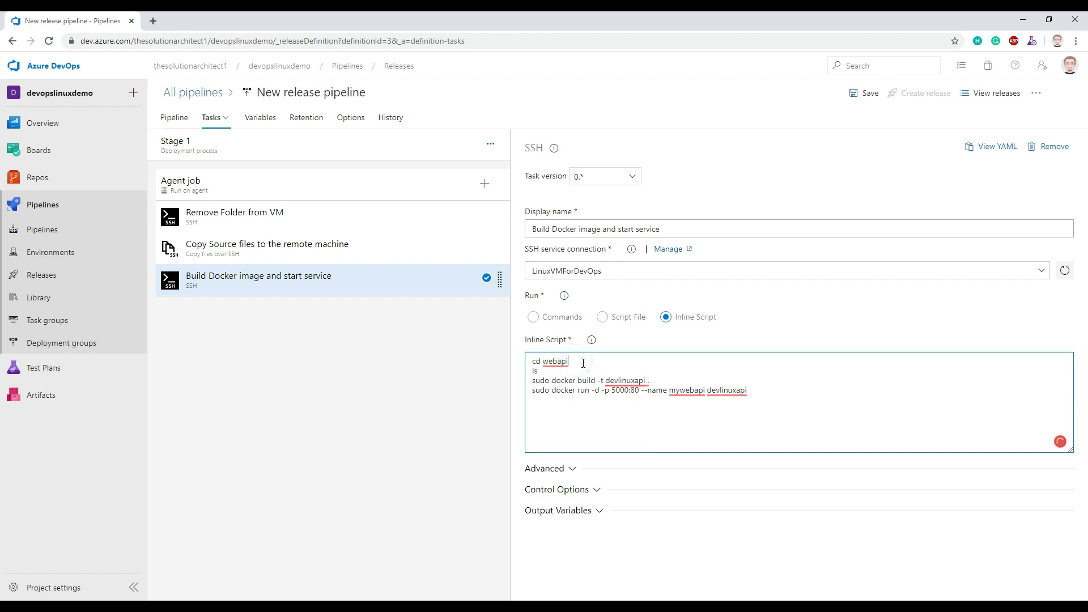
{"action": "left_click_drag", "start_coordinate": [542, 373], "coordinate": [530, 375]}
{"action": "left_click_drag", "start_coordinate": [532, 381], "coordinate": [649, 382]}
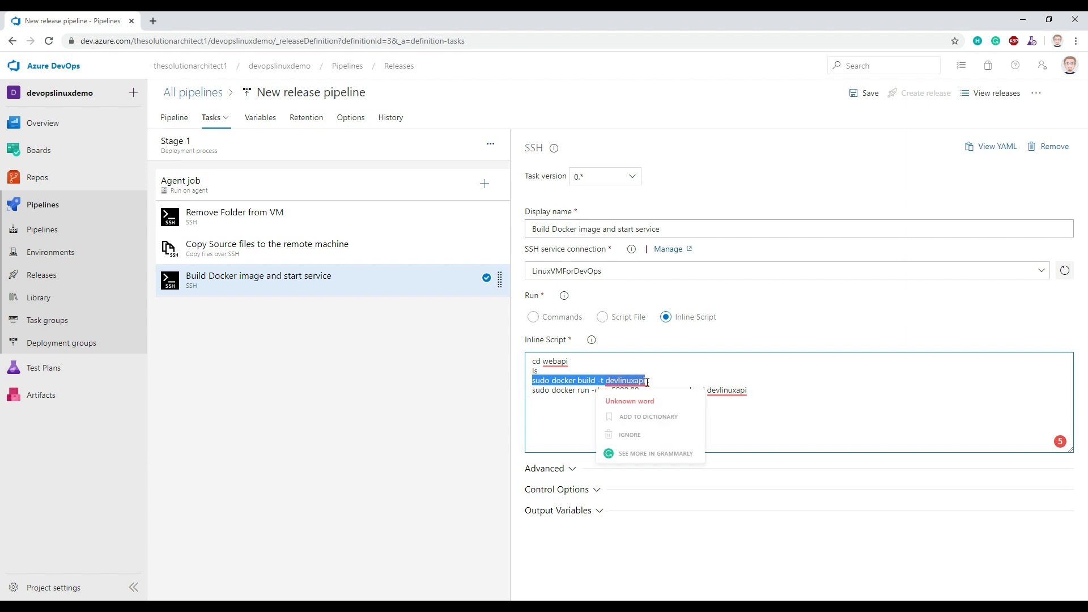
{"action": "left_click", "coordinate": [676, 379]}
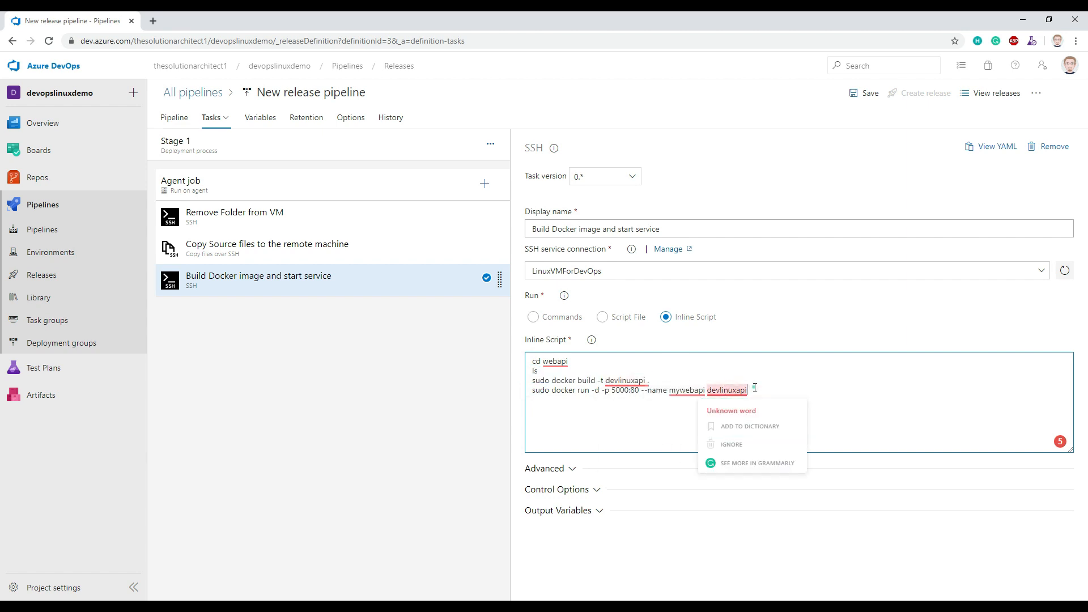
Change the docker run port mapping to 5000:5000 and append --bind 0.0.0.0 to that command
{"action": "left_click", "coordinate": [724, 391]}
{"action": "left_click", "coordinate": [632, 390]}
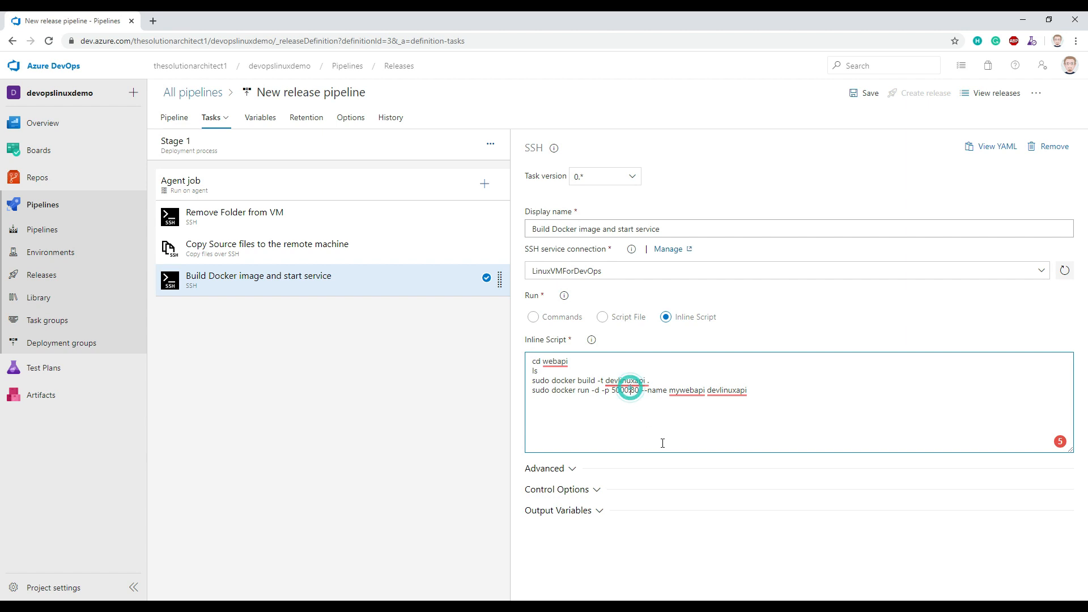
{"action": "key", "text": "Delete"}
{"action": "key", "text": "Delete"}
{"action": "type", "text": "5000"}
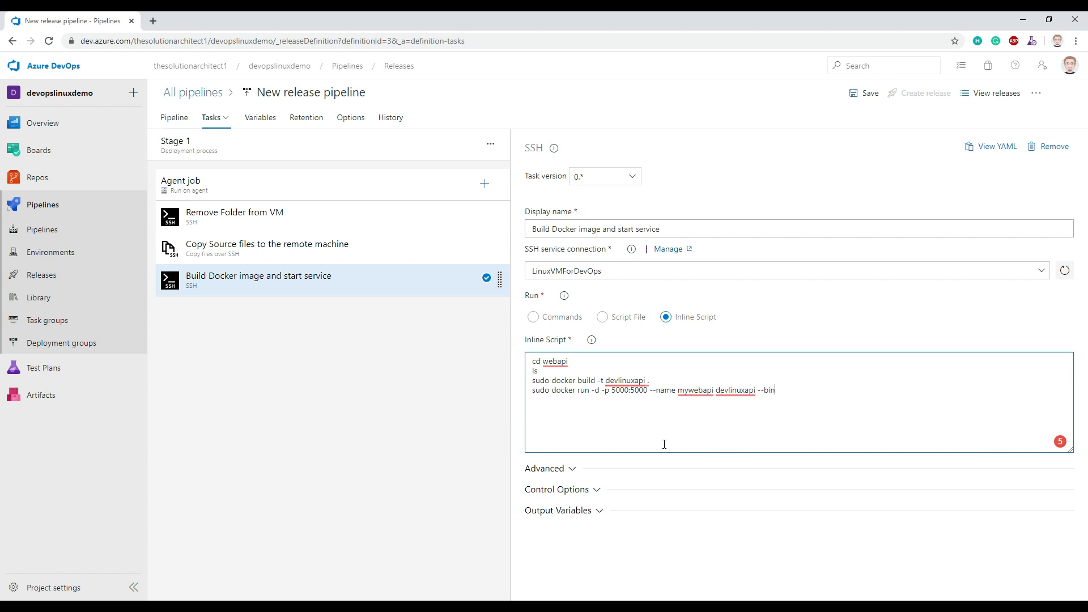
{"action": "type", "text": "0.0.0.0"}
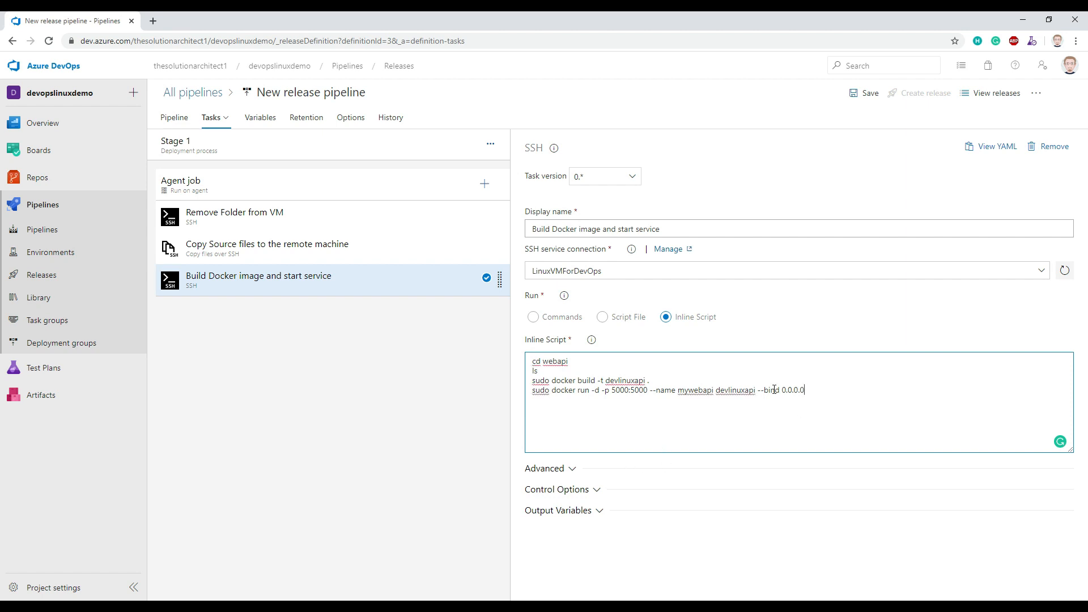
Check the end of the docker run command and save the release pipeline without a comment
{"action": "left_click_drag", "start_coordinate": [813, 390], "coordinate": [757, 389]}
{"action": "double_click", "coordinate": [696, 390]}
{"action": "left_click", "coordinate": [814, 391]}
{"action": "left_click", "coordinate": [865, 97]}
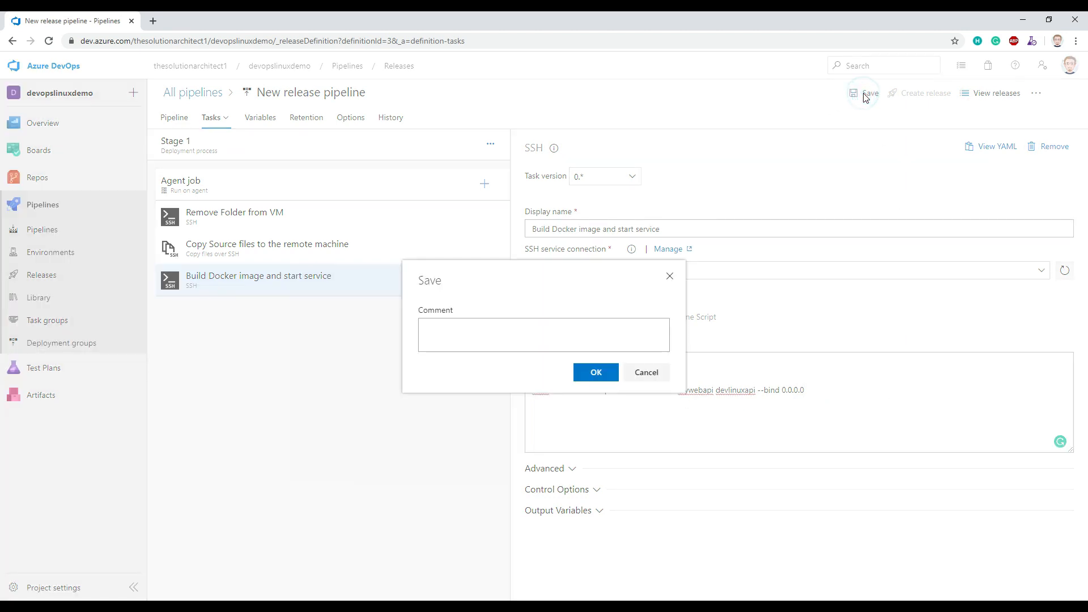
{"action": "left_click", "coordinate": [596, 372]}
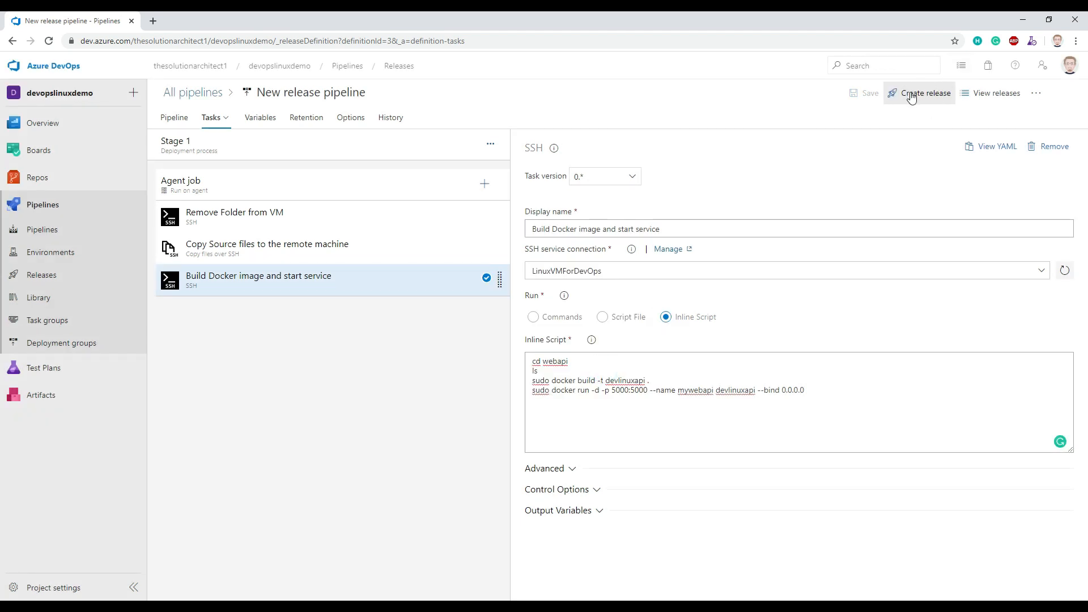
Create a release from the pipeline with Stage 1 changed from automated to manual trigger
{"action": "left_click", "coordinate": [905, 95]}
{"action": "left_click", "coordinate": [797, 209]}
{"action": "left_click", "coordinate": [776, 231]}
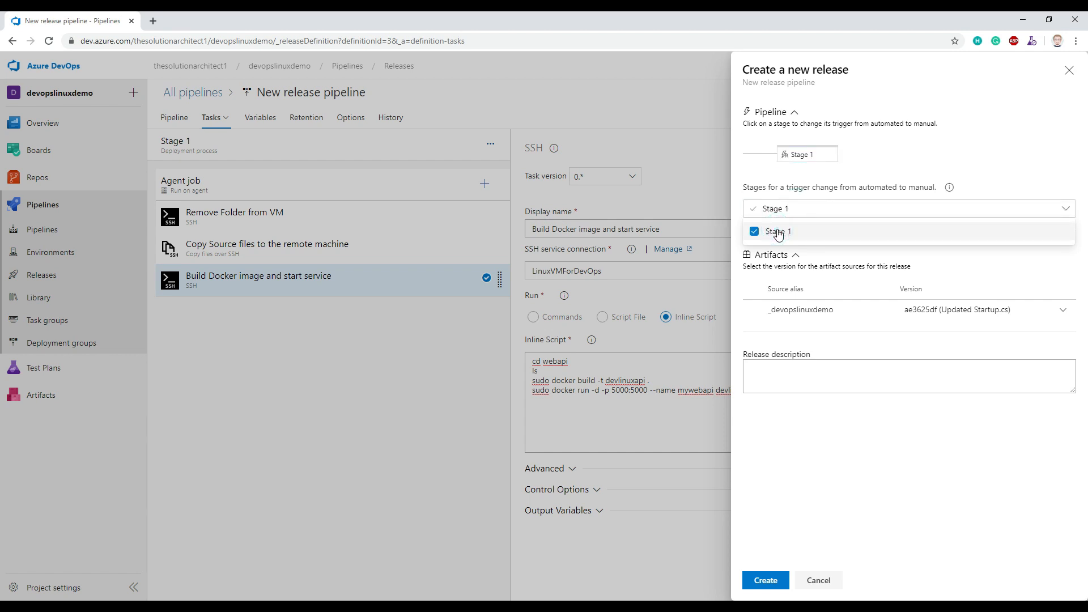
{"action": "left_click", "coordinate": [772, 586]}
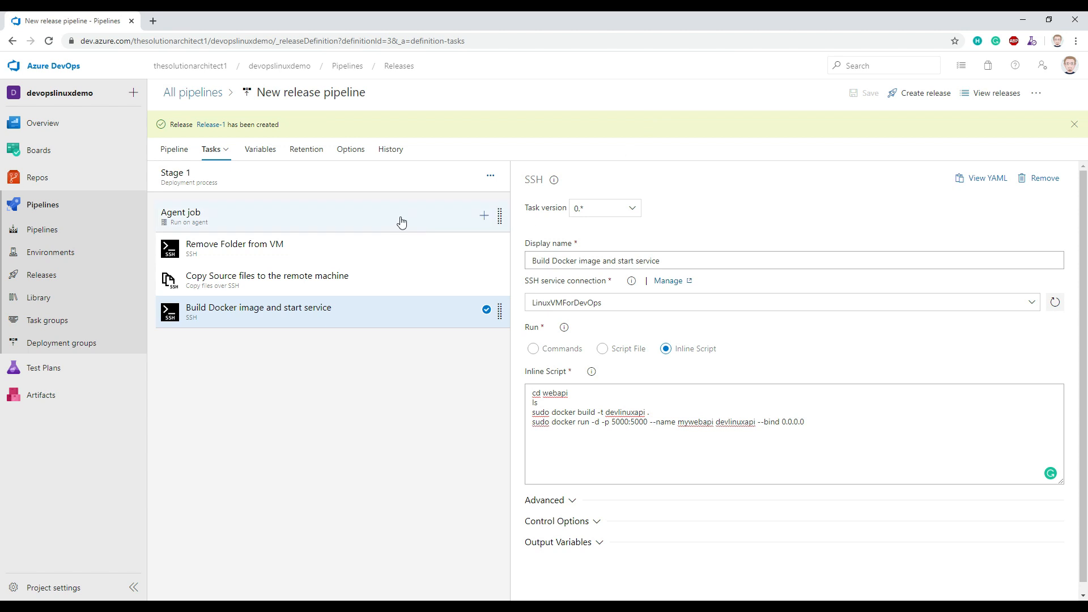
Open Release-1 and deploy it to Stage 1 without a comment
{"action": "left_click", "coordinate": [210, 125]}
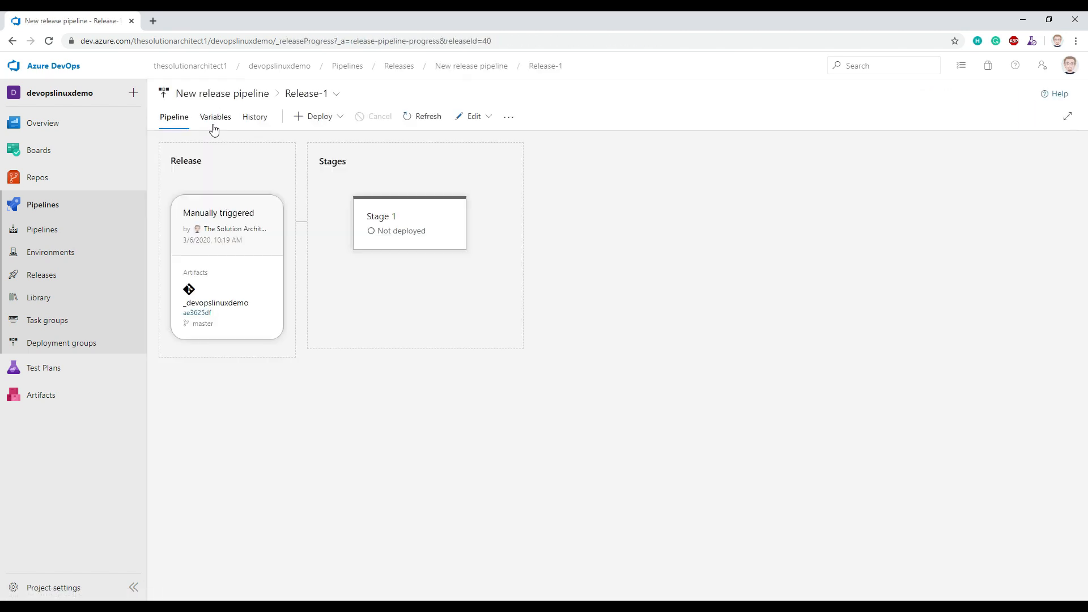
{"action": "left_click", "coordinate": [385, 266]}
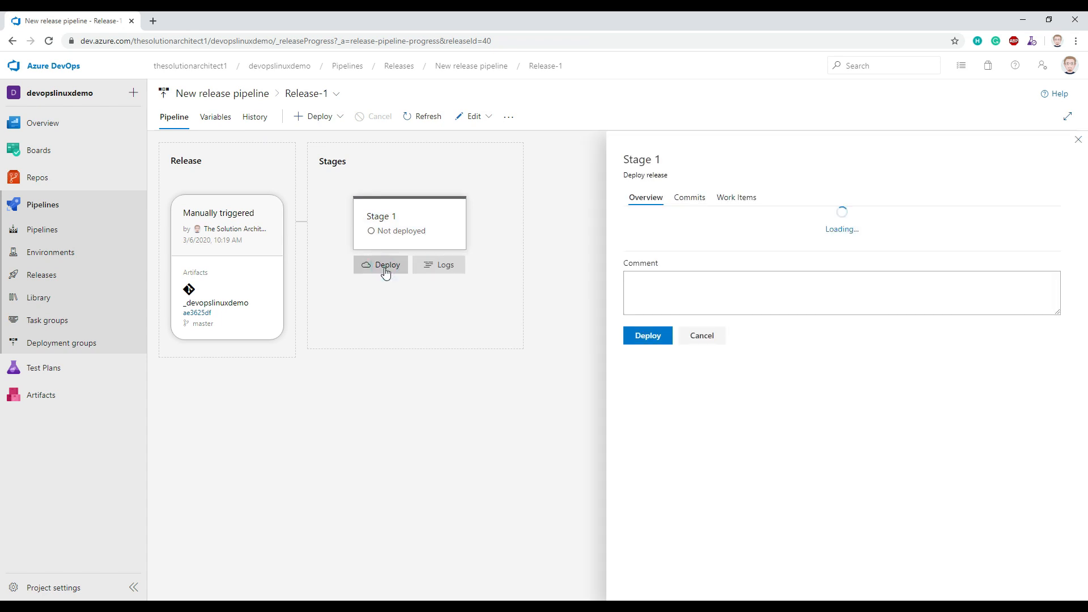
{"action": "left_click", "coordinate": [657, 409]}
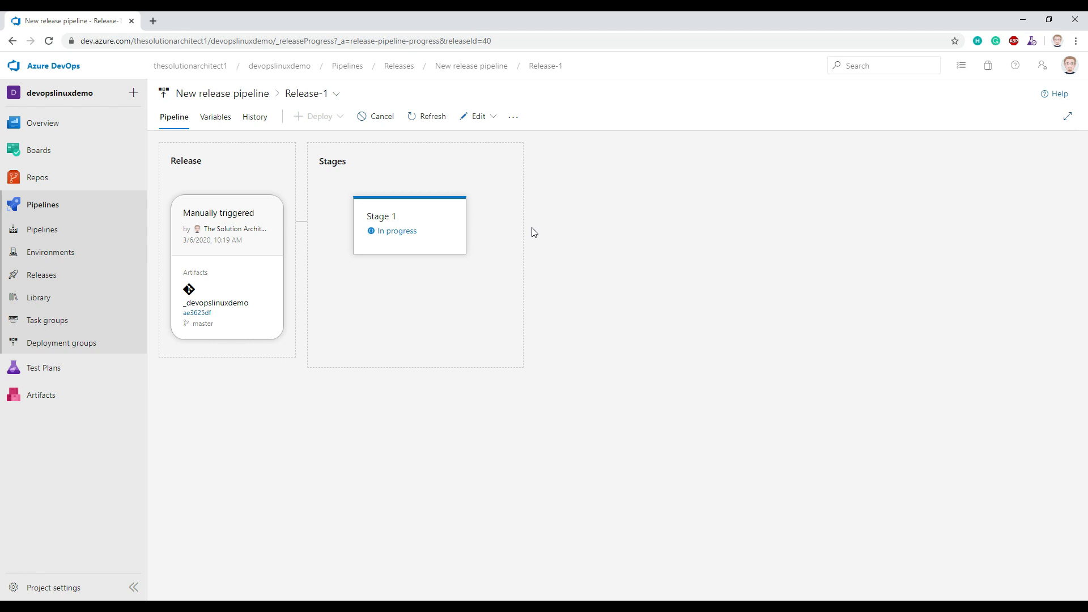
Open the Stage 1 agent job logs and read the Build Docker image and start service log through to its end
{"action": "left_click", "coordinate": [394, 231]}
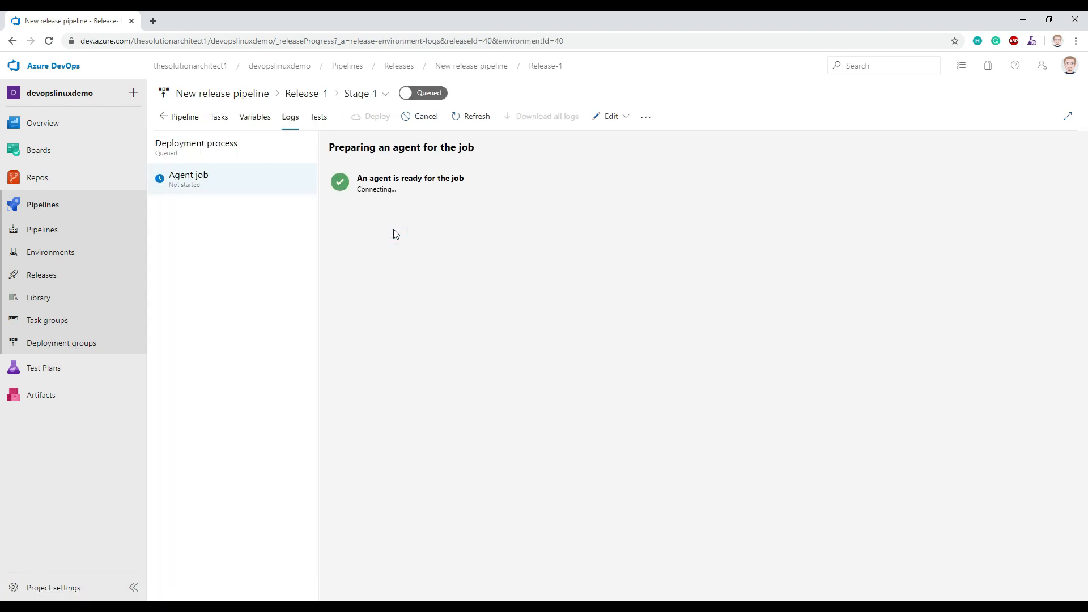
{"action": "left_click", "coordinate": [198, 187]}
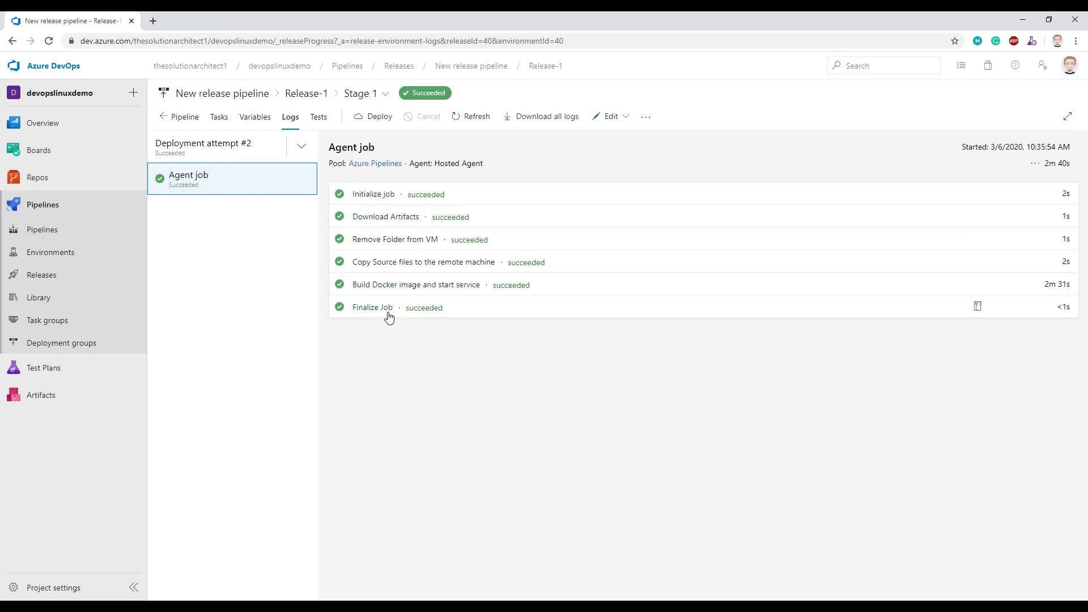
{"action": "left_click", "coordinate": [406, 290]}
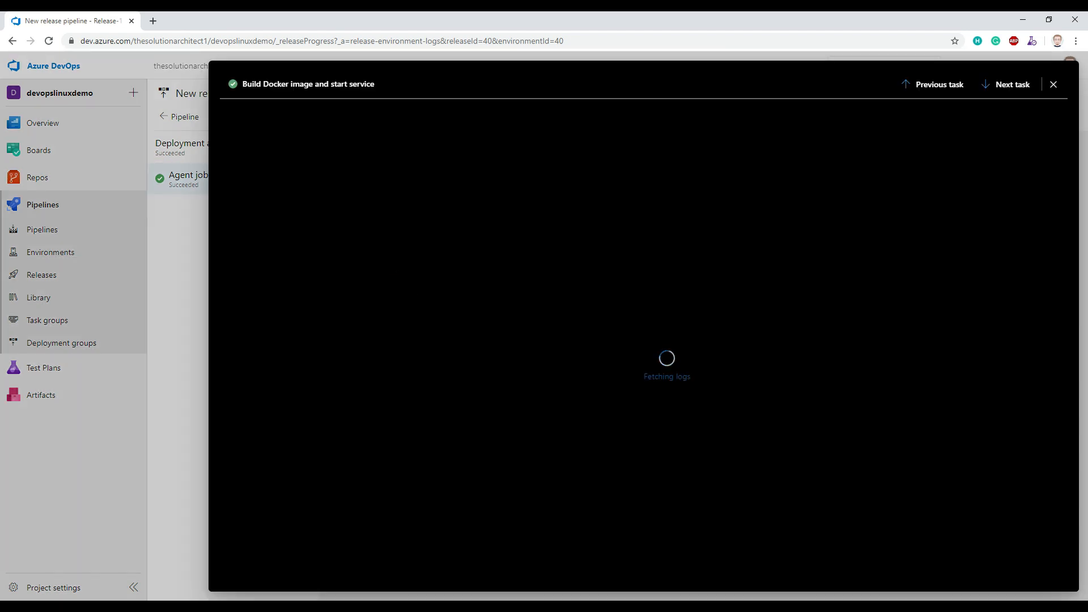
{"action": "scroll", "coordinate": [406, 292], "scroll_direction": "down", "scroll_amount": 15}
{"action": "scroll", "coordinate": [640, 352], "scroll_direction": "down", "scroll_amount": 7}
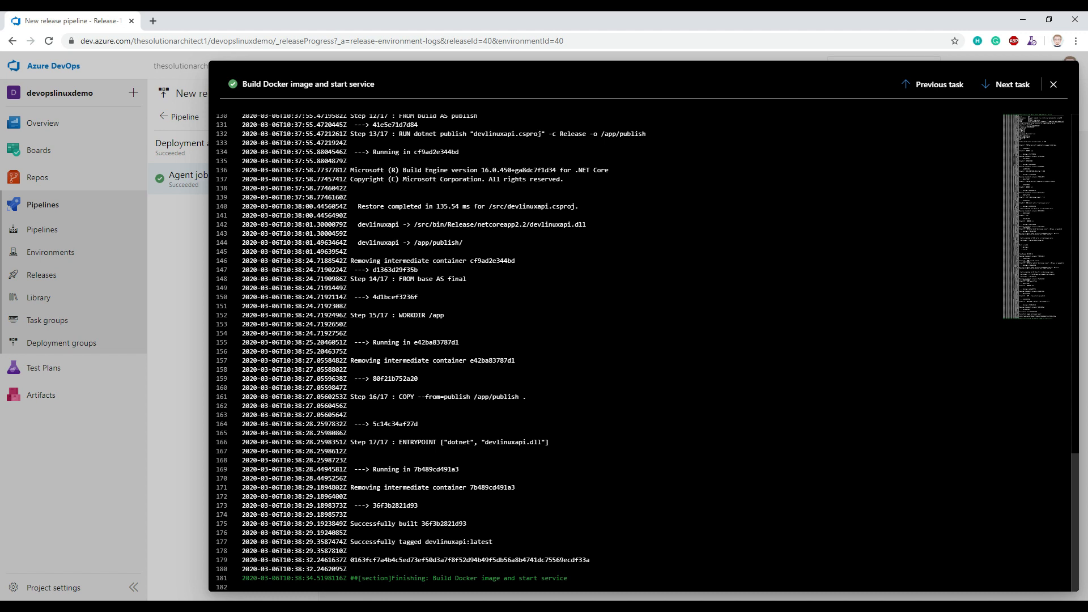
{"action": "left_click", "coordinate": [175, 333]}
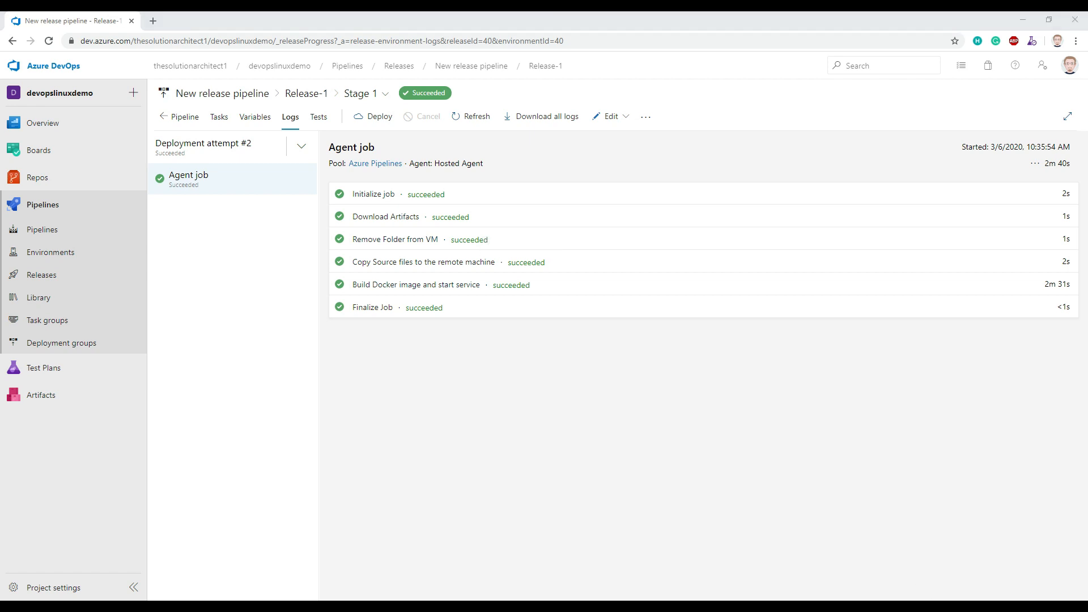
Switch to the VM's shell session in the Azure portal and test the API with curl localhost:5000/api/values
{"action": "left_click", "coordinate": [978, 596]}
{"action": "left_click", "coordinate": [935, 567]}
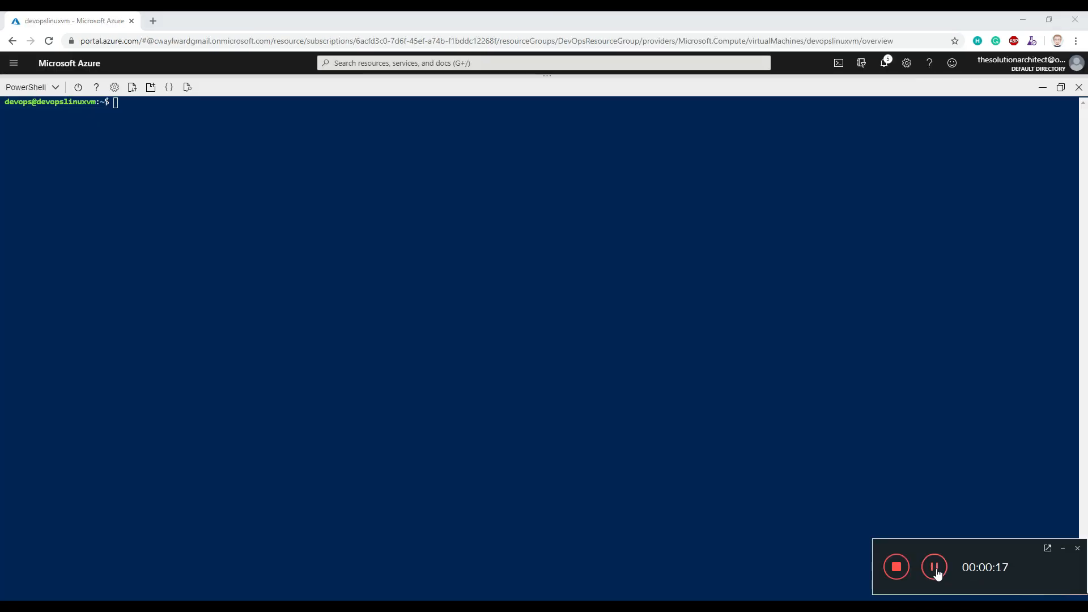
{"action": "left_click", "coordinate": [1063, 548]}
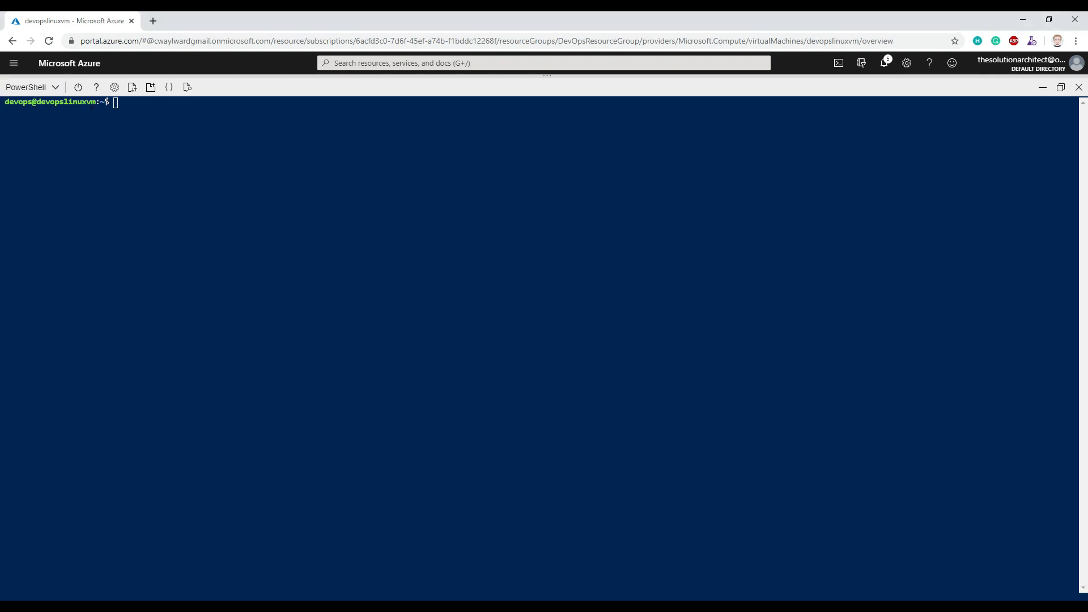
{"action": "left_click", "coordinate": [127, 104]}
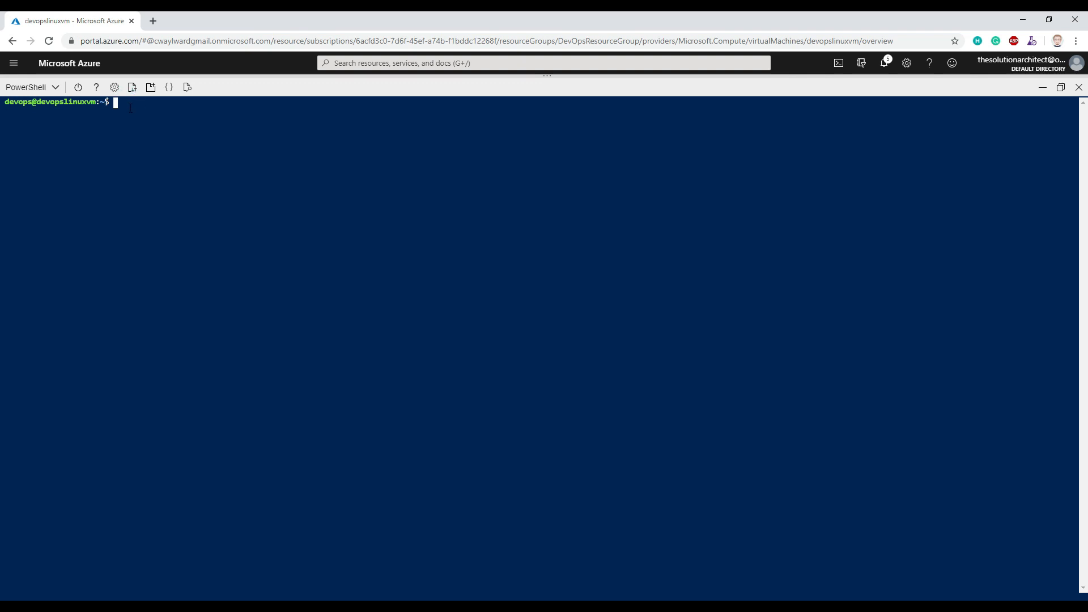
{"action": "type", "text": "curl localhost:5000/api/values"}
{"action": "key", "text": "Return"}
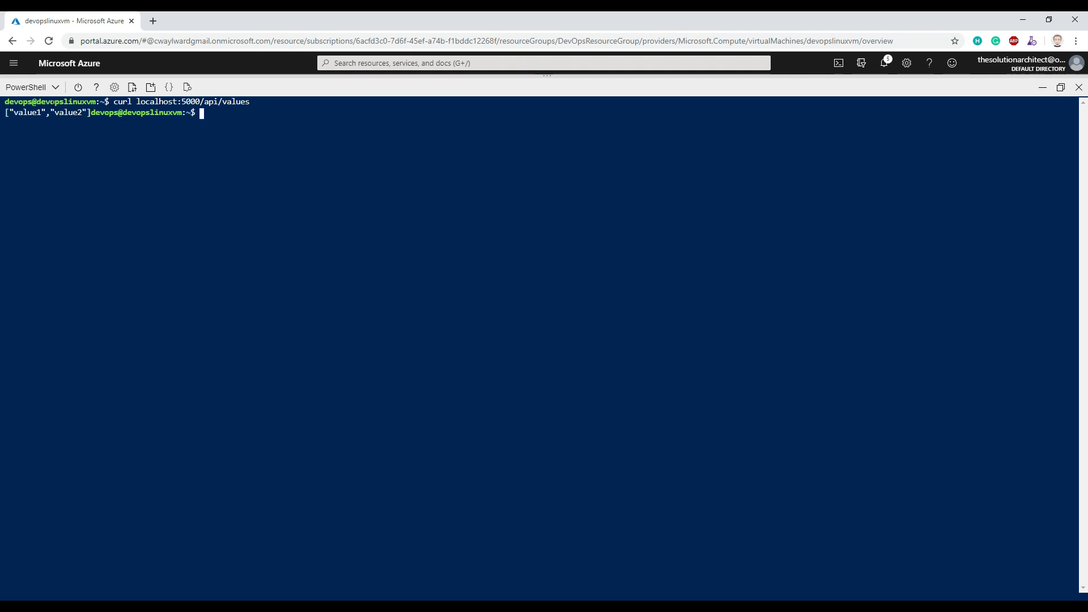
List the Docker images on the VM with sudo docker images
{"action": "left_click", "coordinate": [204, 113]}
{"action": "type", "text": "sudo docker"}
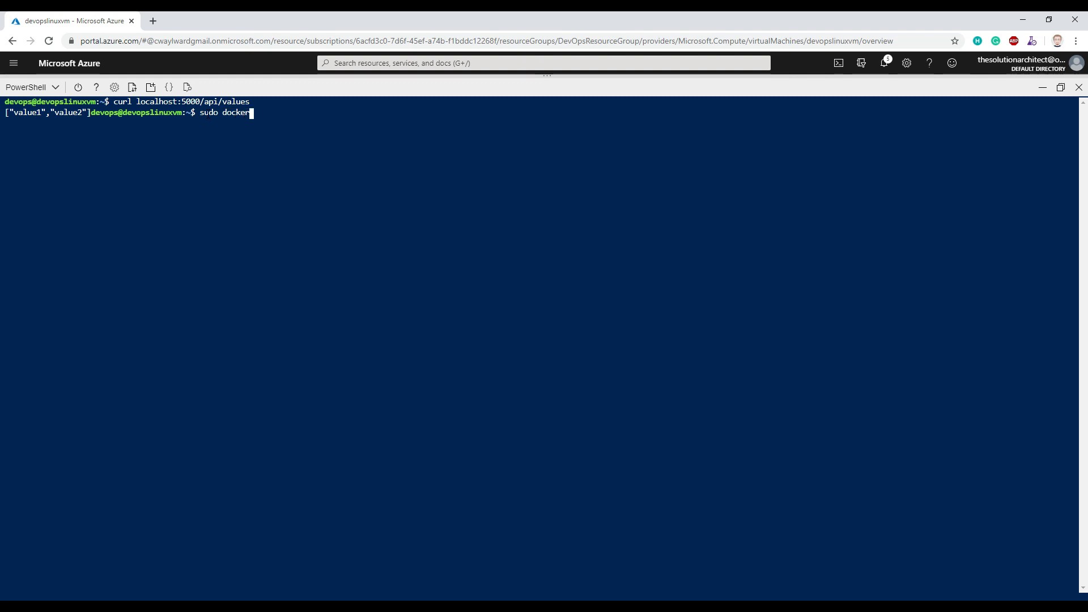
{"action": "type", "text": " images"}
{"action": "key", "text": "Return"}
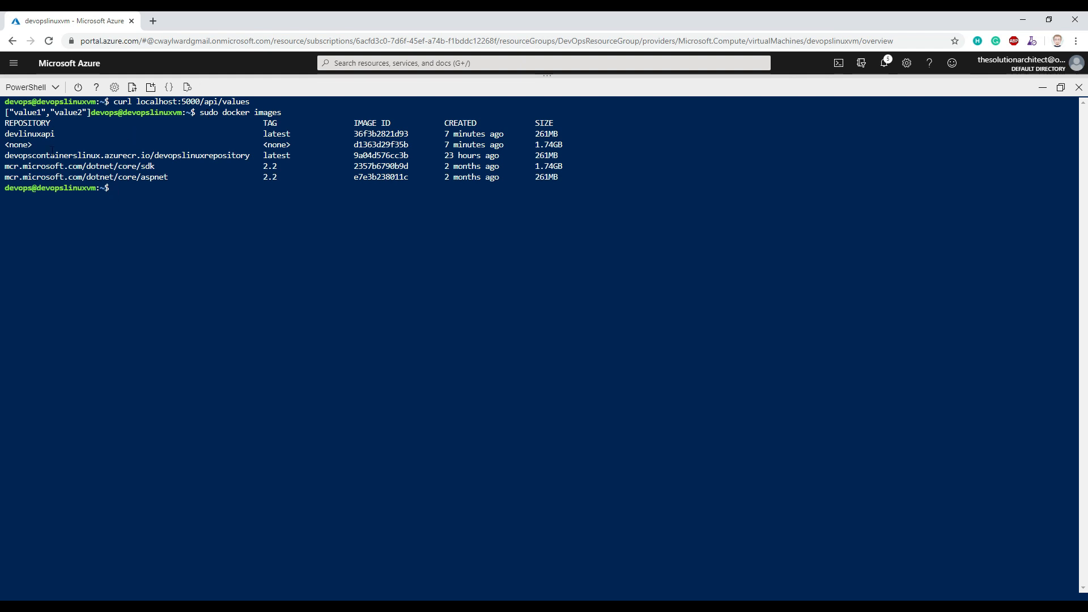
Run sudo docker container list on the VM and examine the running container's name and port mapping
{"action": "left_click", "coordinate": [161, 189]}
{"action": "type", "text": "sudo docker container list"}
{"action": "key", "text": "Return"}
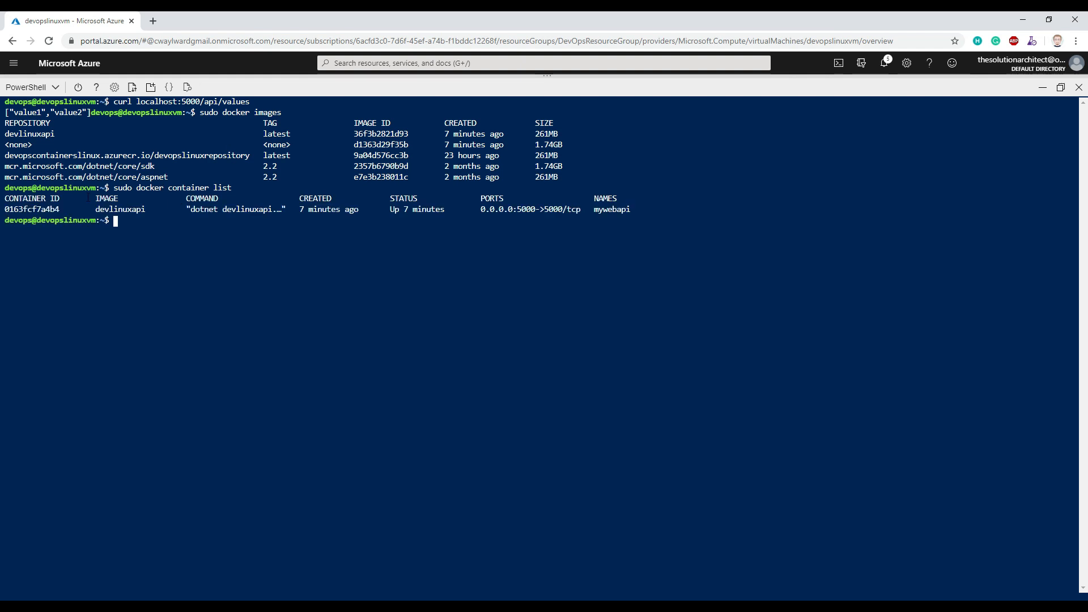
{"action": "double_click", "coordinate": [603, 210]}
{"action": "left_click_drag", "start_coordinate": [583, 211], "coordinate": [482, 210]}
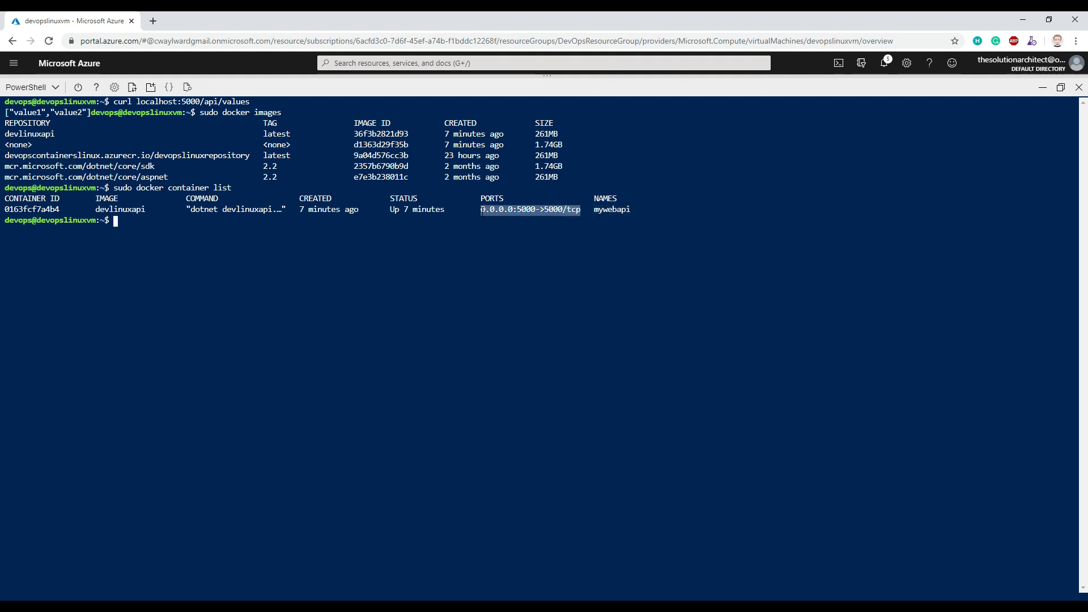
{"action": "left_click", "coordinate": [190, 229]}
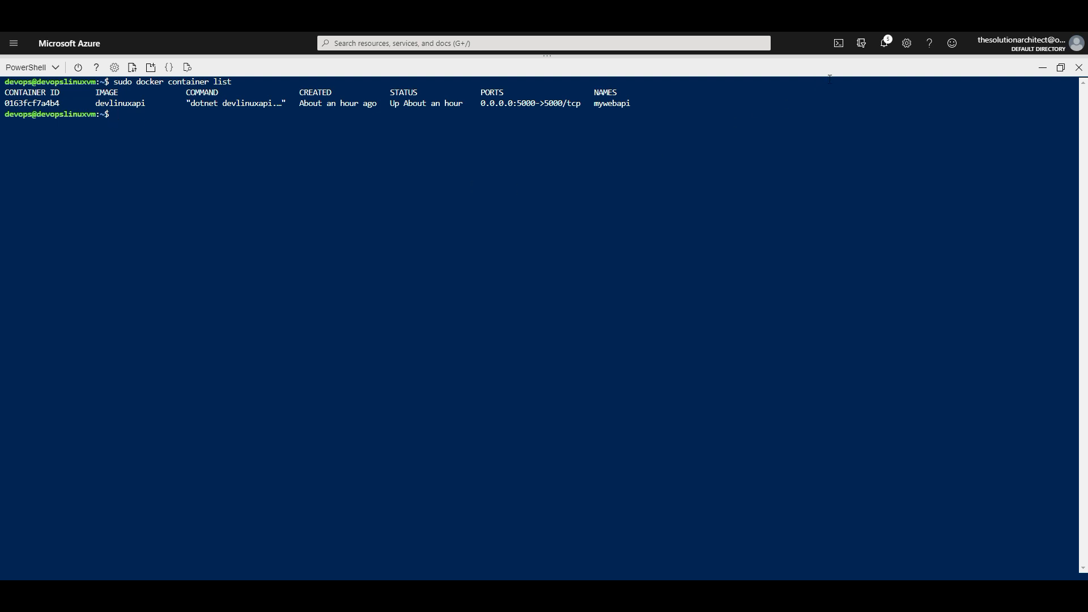
Copy the VM's public IP address from its overview and try to open 137.116.238.184:5000/api/values in a new browser tab
{"action": "left_click", "coordinate": [1049, 68]}
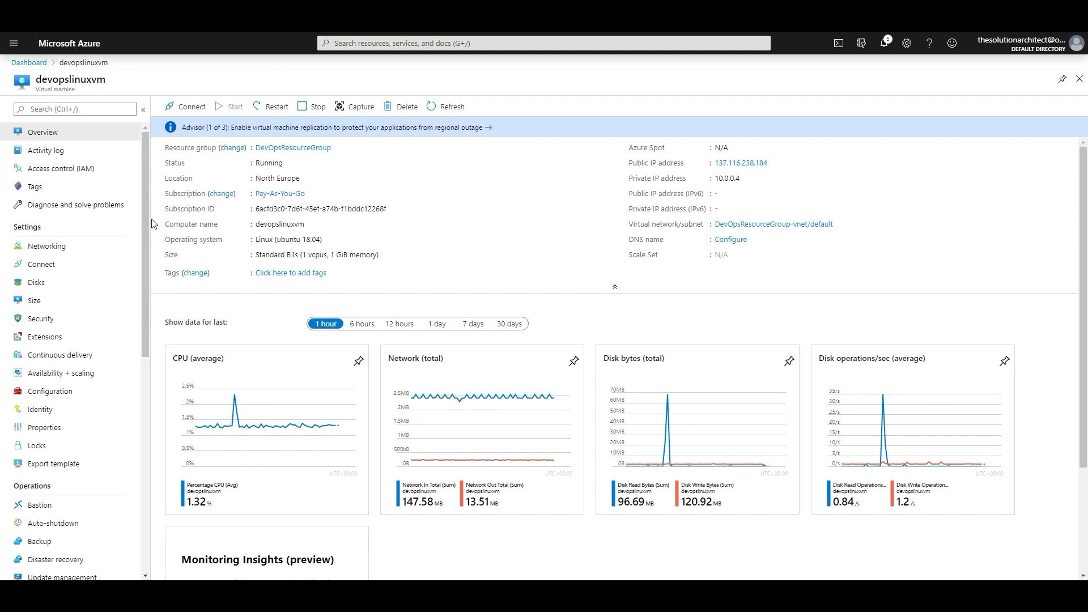
{"action": "left_click", "coordinate": [774, 163]}
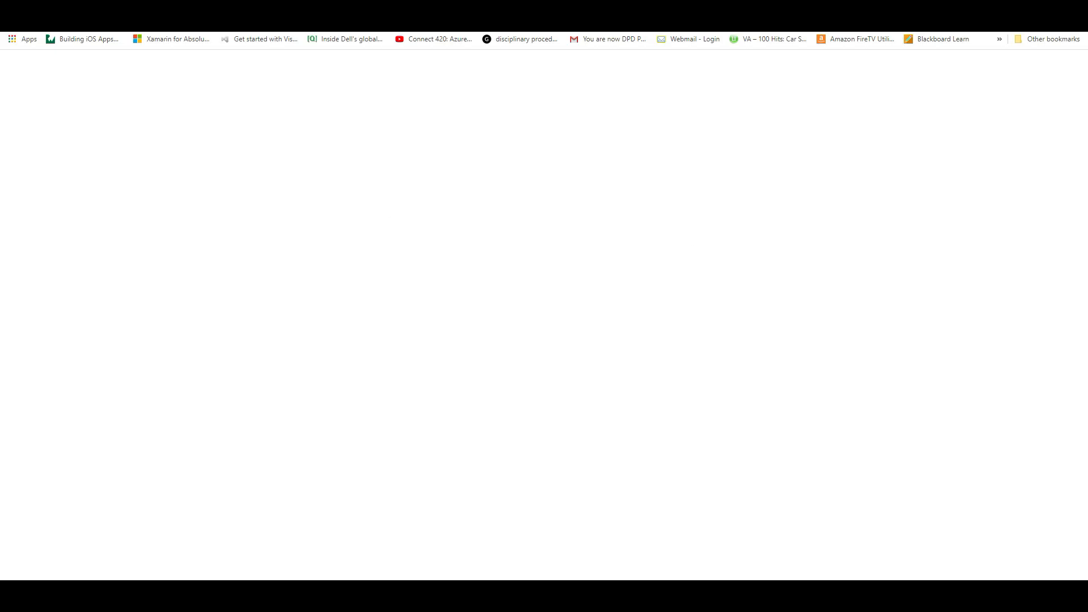
{"action": "key", "text": "ctrl+t"}
{"action": "key", "text": "ctrl+v"}
{"action": "type", "text": ":'500"}
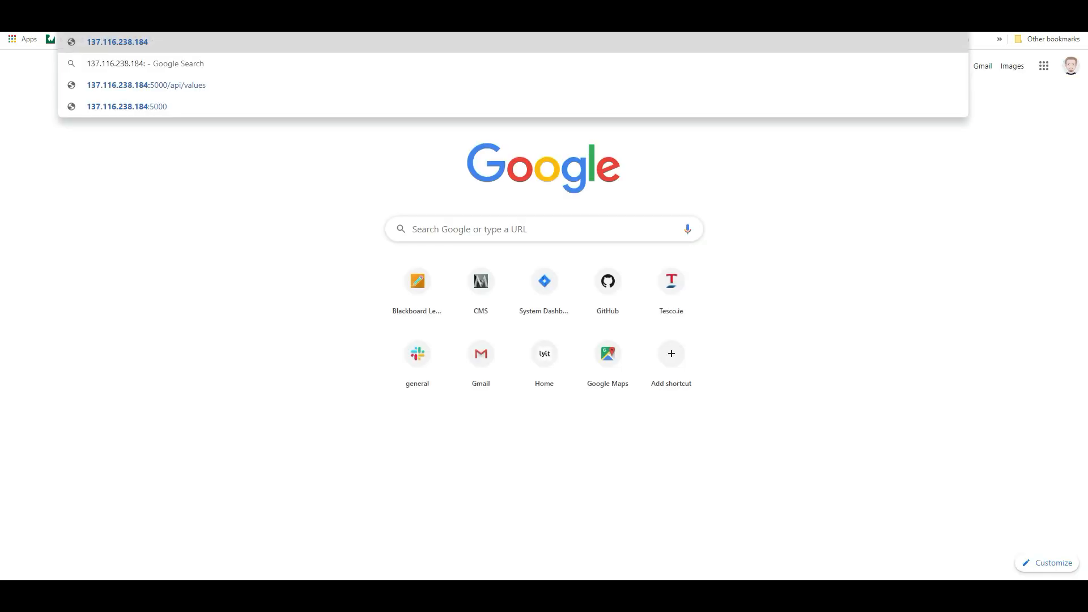
{"action": "key", "text": "BackSpace"}
{"action": "key", "text": "BackSpace"}
{"action": "key", "text": "BackSpace"}
{"action": "key", "text": "BackSpace"}
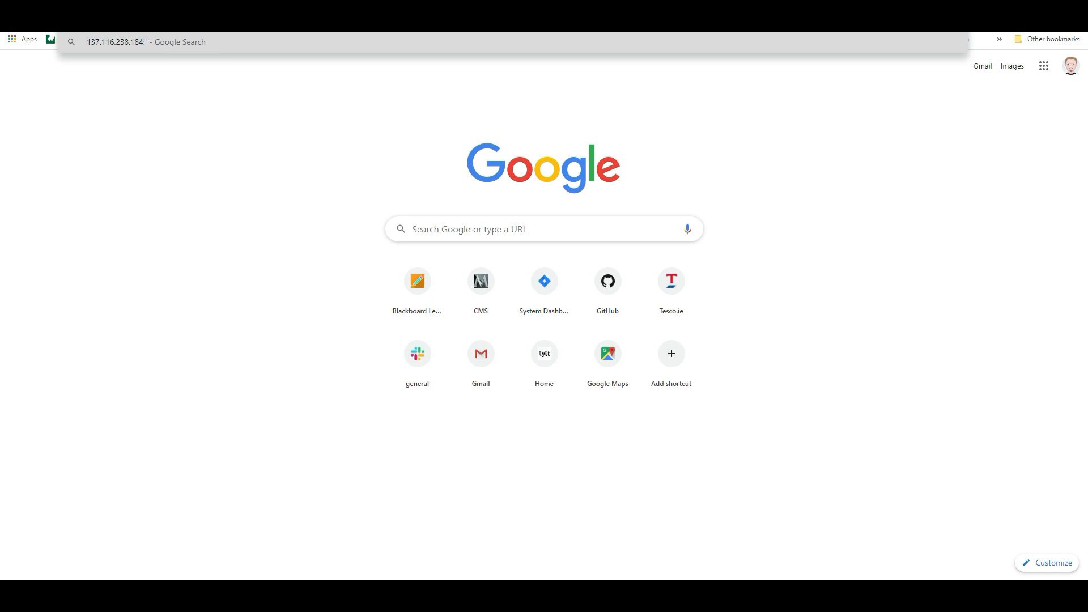
{"action": "type", "text": "5000"}
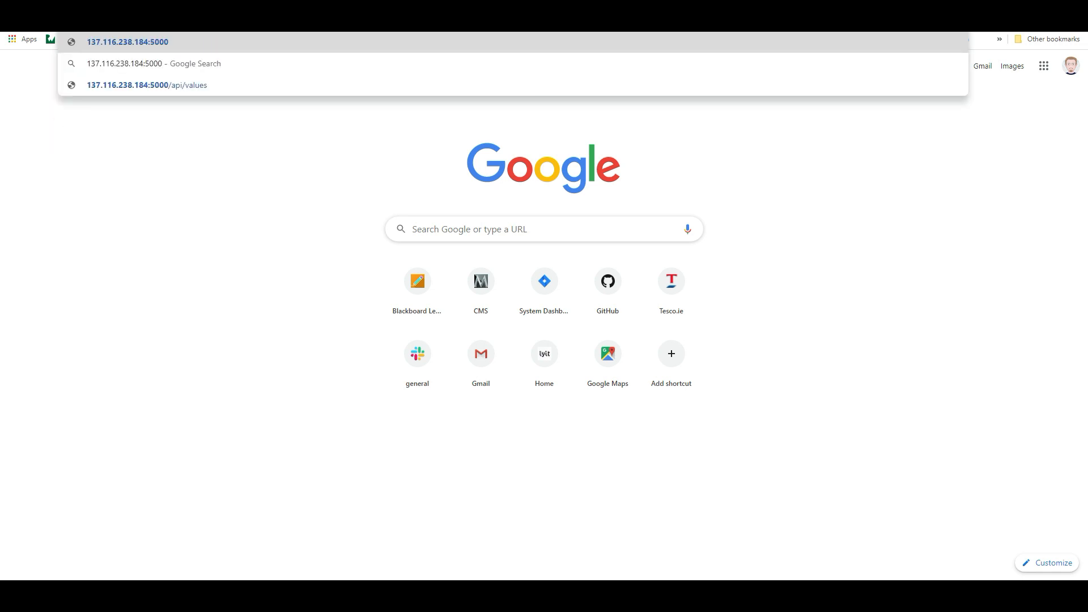
{"action": "type", "text": "/api/values"}
{"action": "key", "text": "Return"}
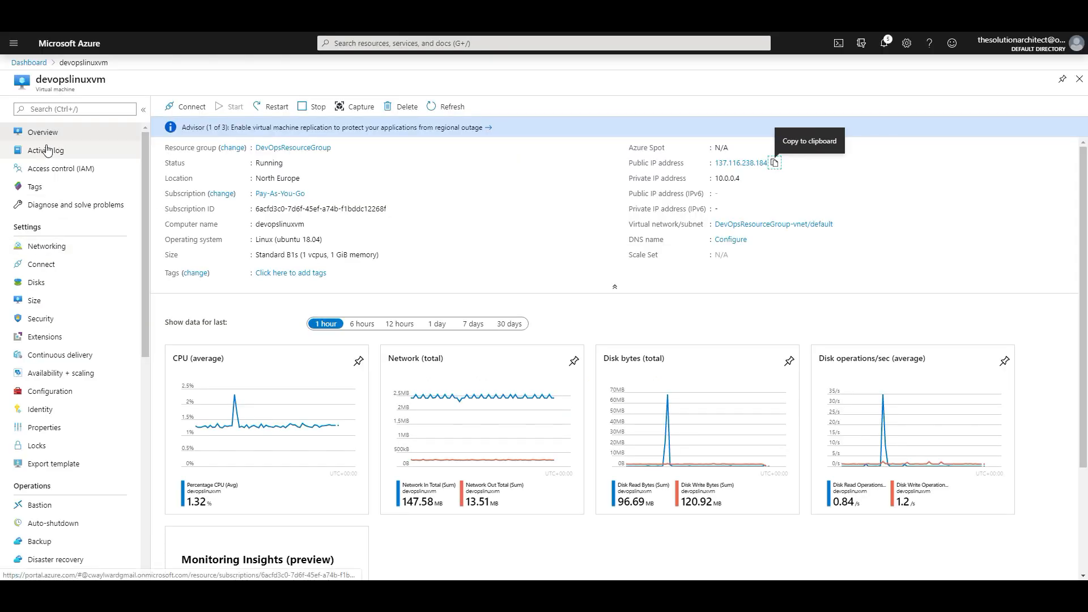
Add an inbound port rule named Port_5000 to the VM's networking, allowing TCP from any source to destination port 5000
{"action": "left_click", "coordinate": [53, 248]}
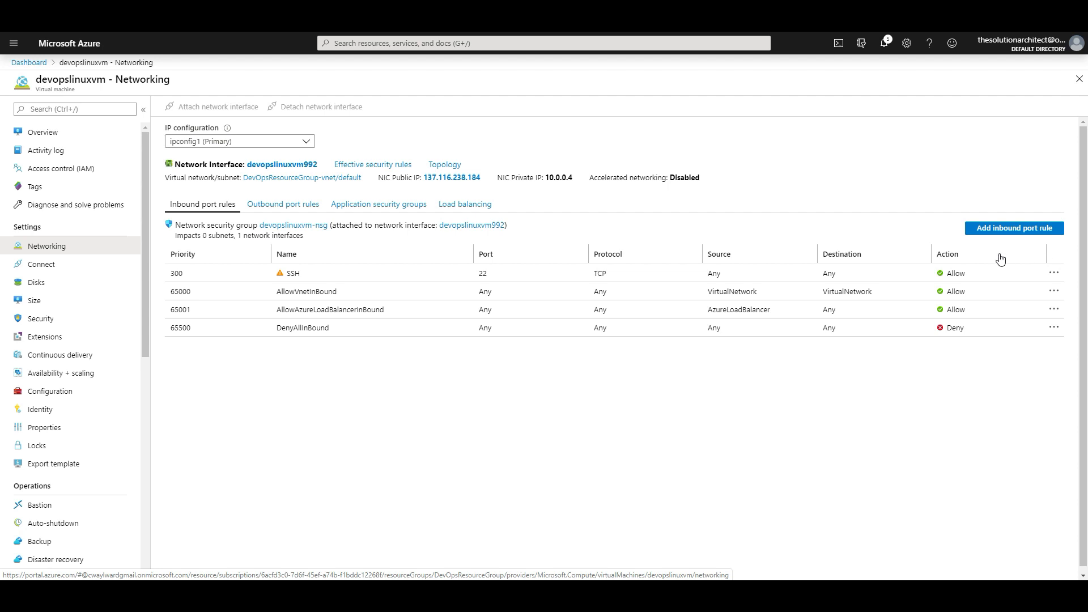
{"action": "left_click", "coordinate": [977, 229]}
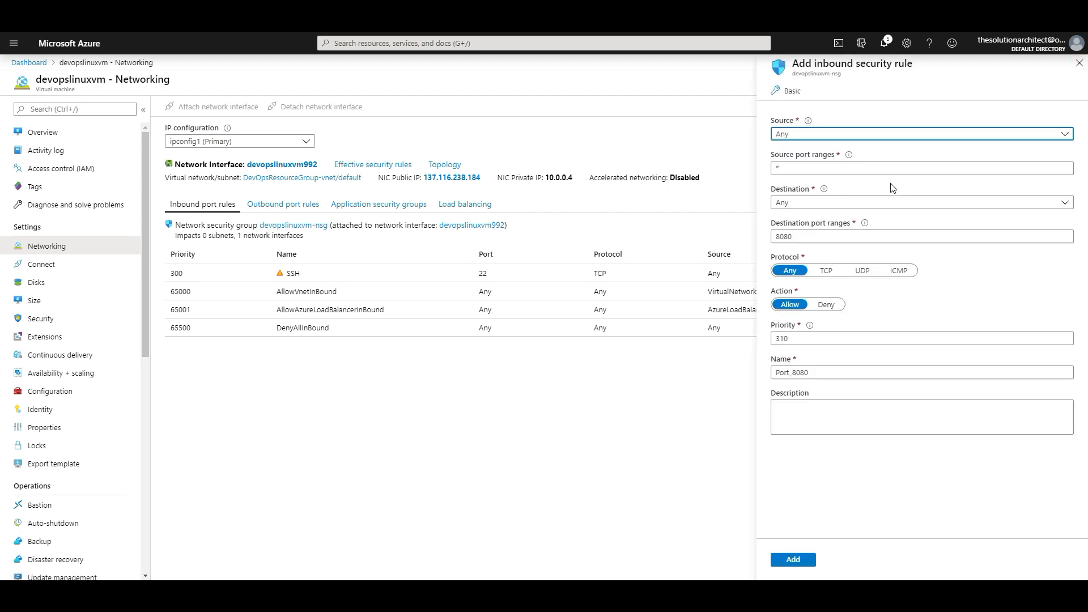
{"action": "left_click", "coordinate": [792, 134]}
{"action": "left_click", "coordinate": [795, 136]}
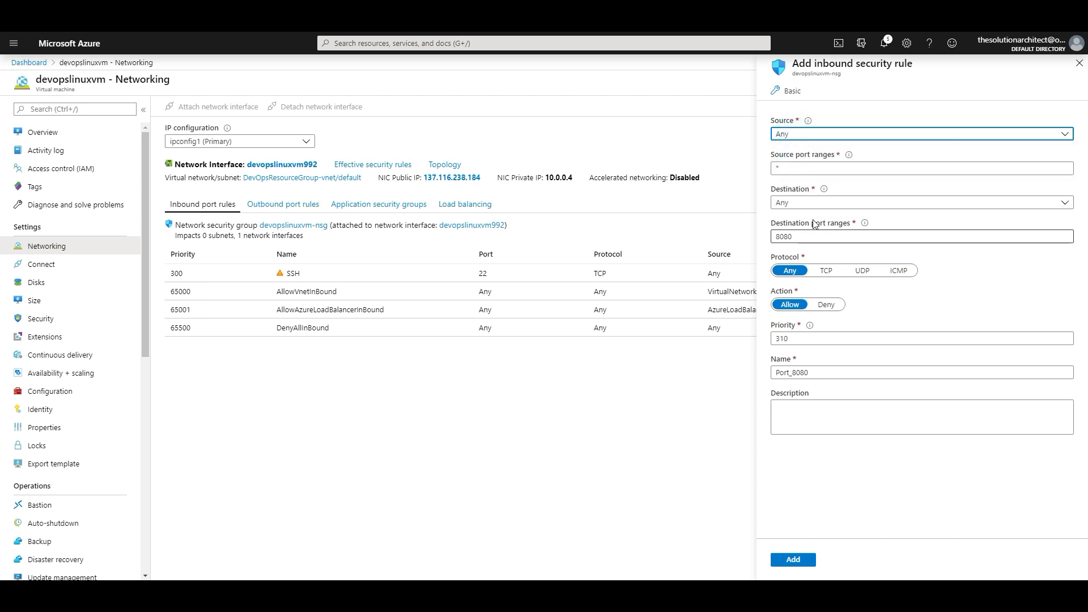
{"action": "double_click", "coordinate": [796, 237]}
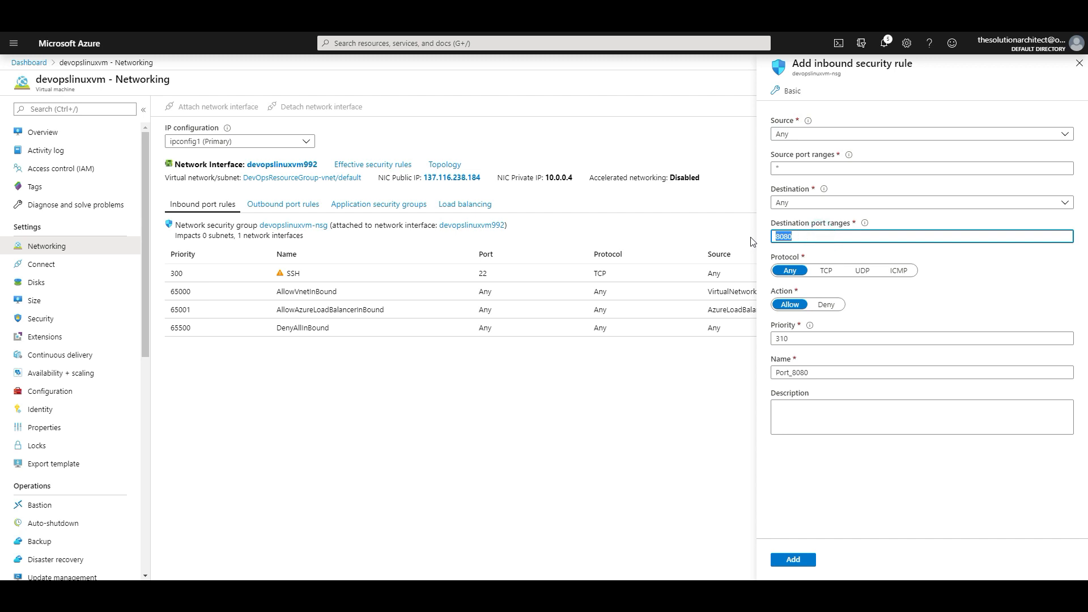
{"action": "type", "text": "5000"}
{"action": "left_click", "coordinate": [826, 272]}
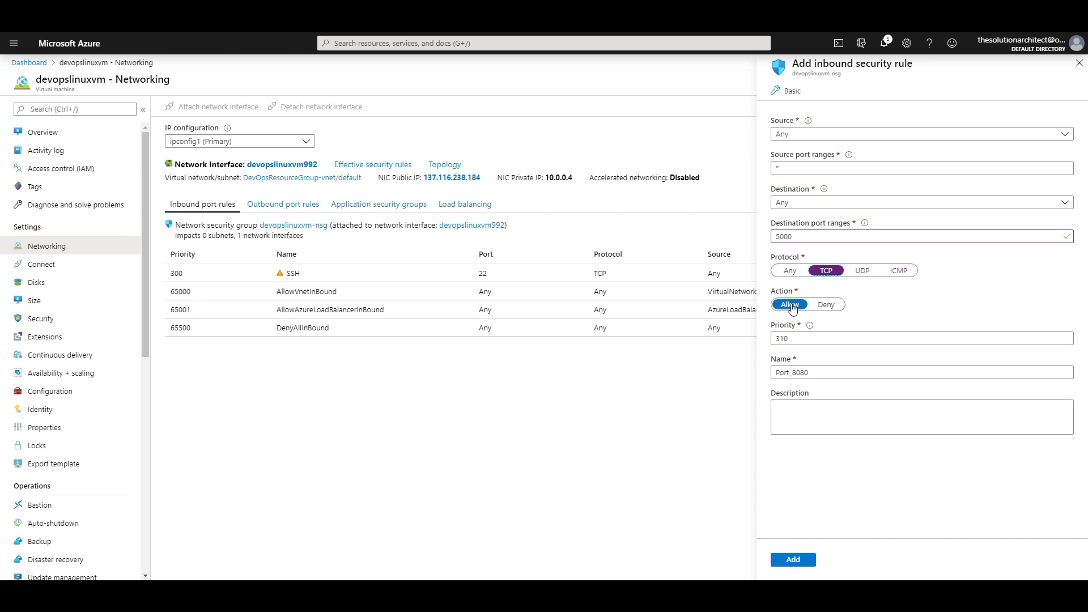
{"action": "left_click_drag", "start_coordinate": [792, 372], "coordinate": [868, 380]}
{"action": "type", "text": "5000"}
{"action": "left_click", "coordinate": [789, 561]}
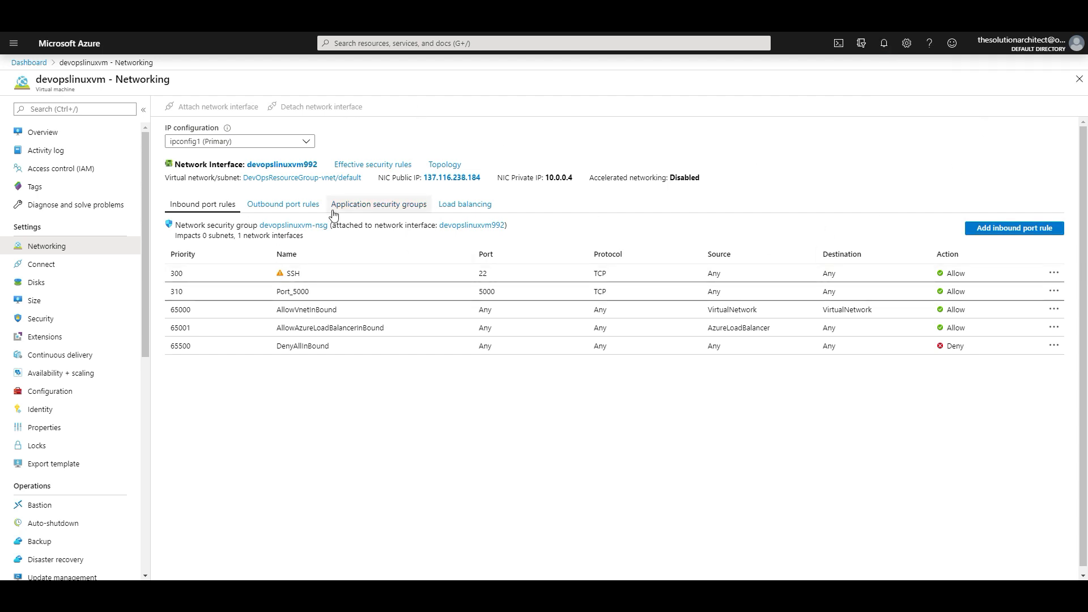
Copy the public IP from the VM overview again and test 137.116.238.184:5000/api/values in a new browser tab
{"action": "left_click", "coordinate": [57, 132]}
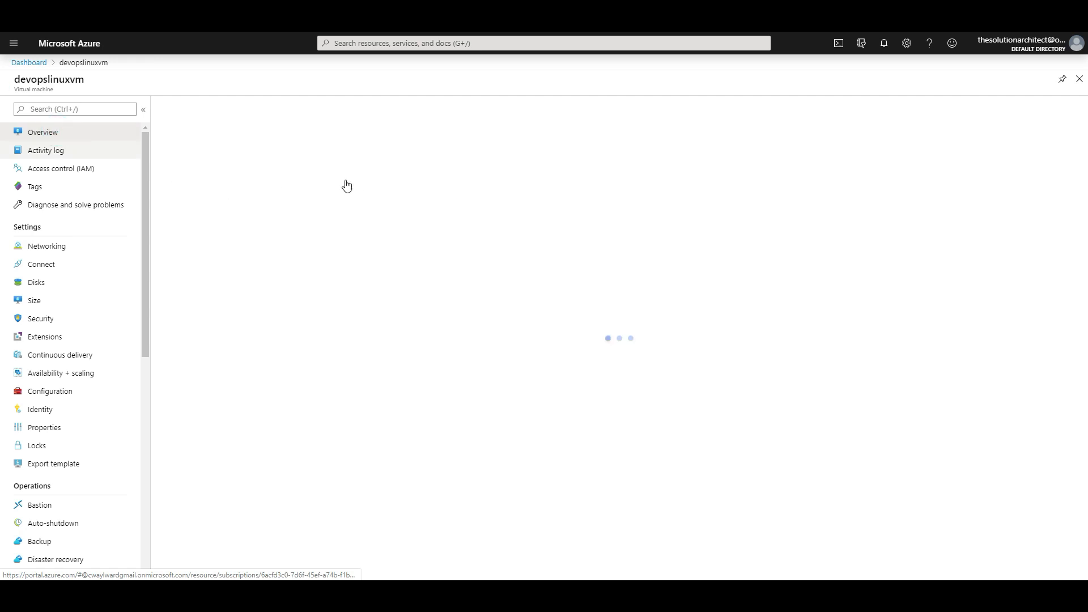
{"action": "left_click", "coordinate": [774, 164]}
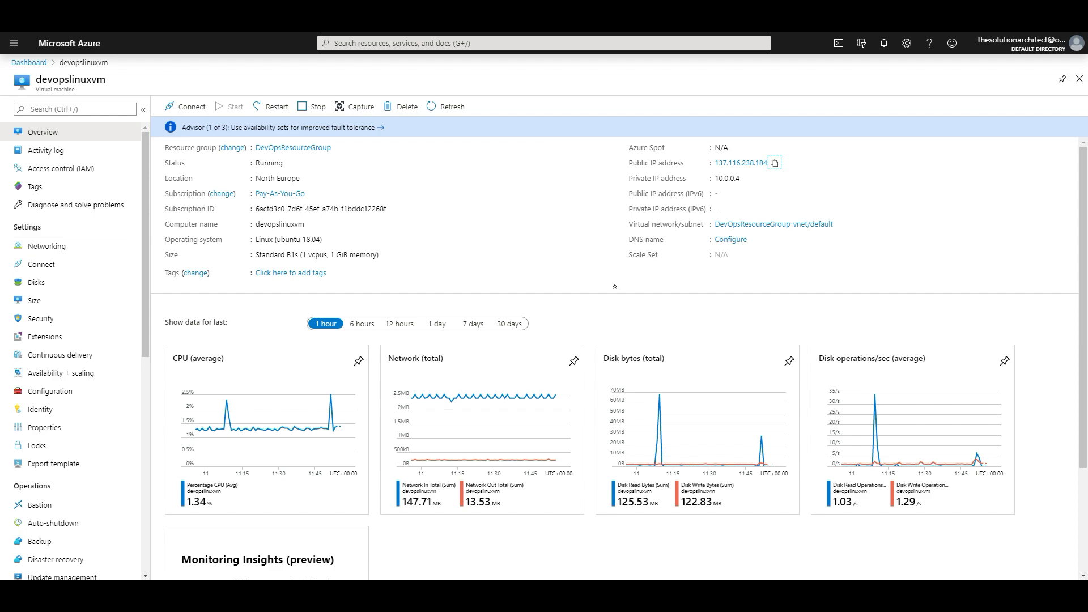
{"action": "key", "text": "ctrl+t"}
{"action": "key", "text": "ctrl+v"}
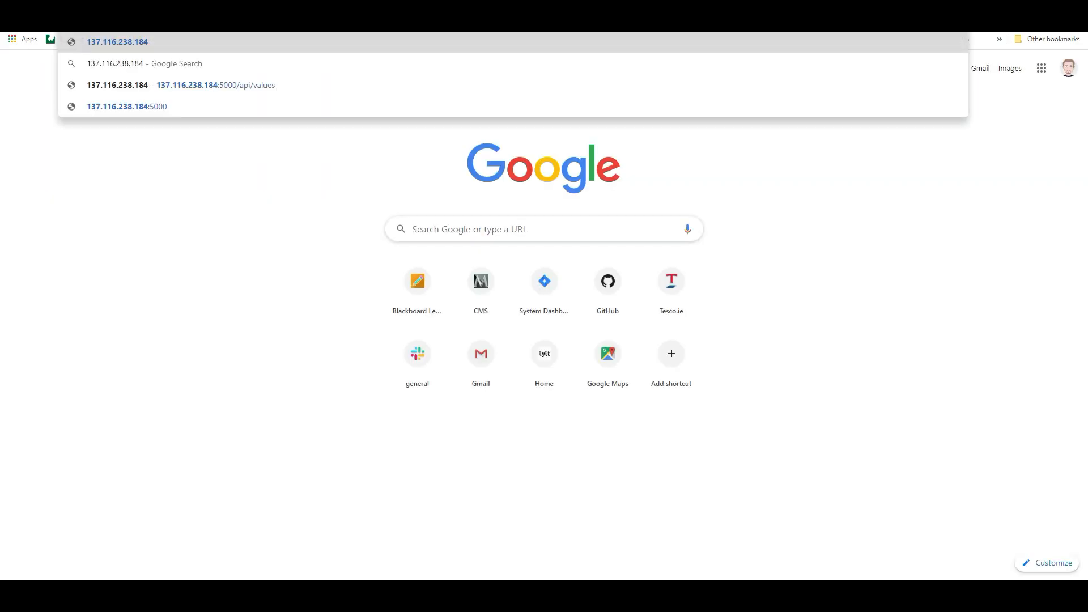
{"action": "type", "text": ":500"}
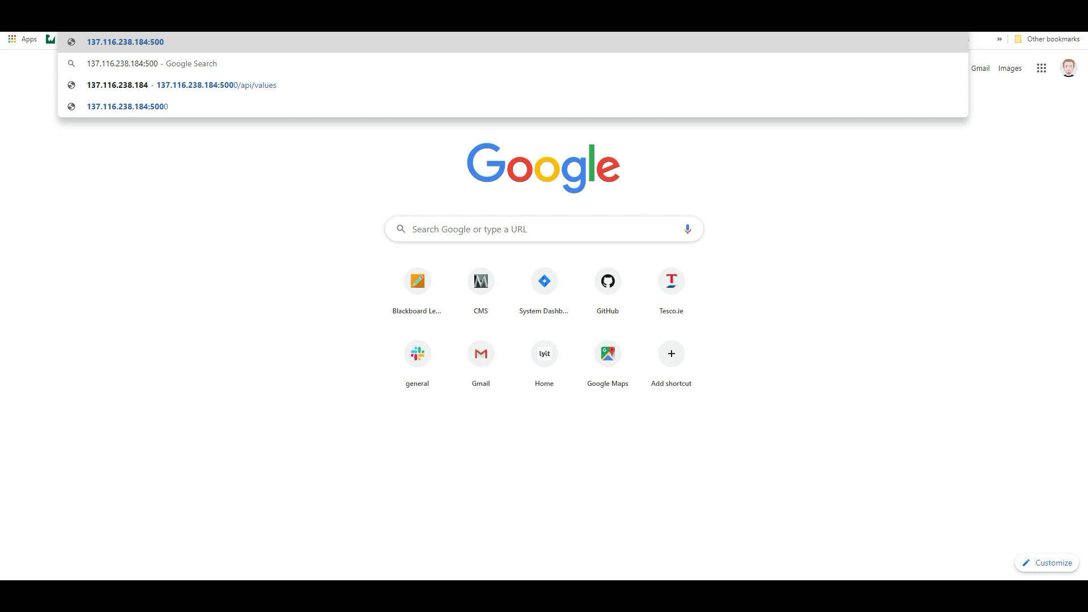
{"action": "type", "text": "0/"}
{"action": "type", "text": "i"}
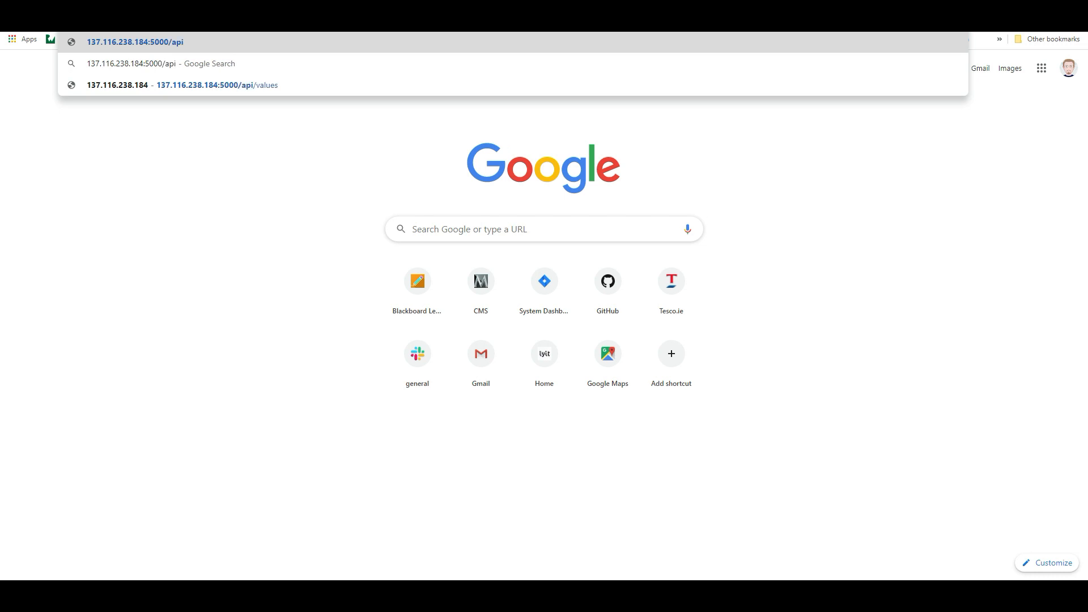
{"action": "type", "text": "/values"}
{"action": "key", "text": "Return"}
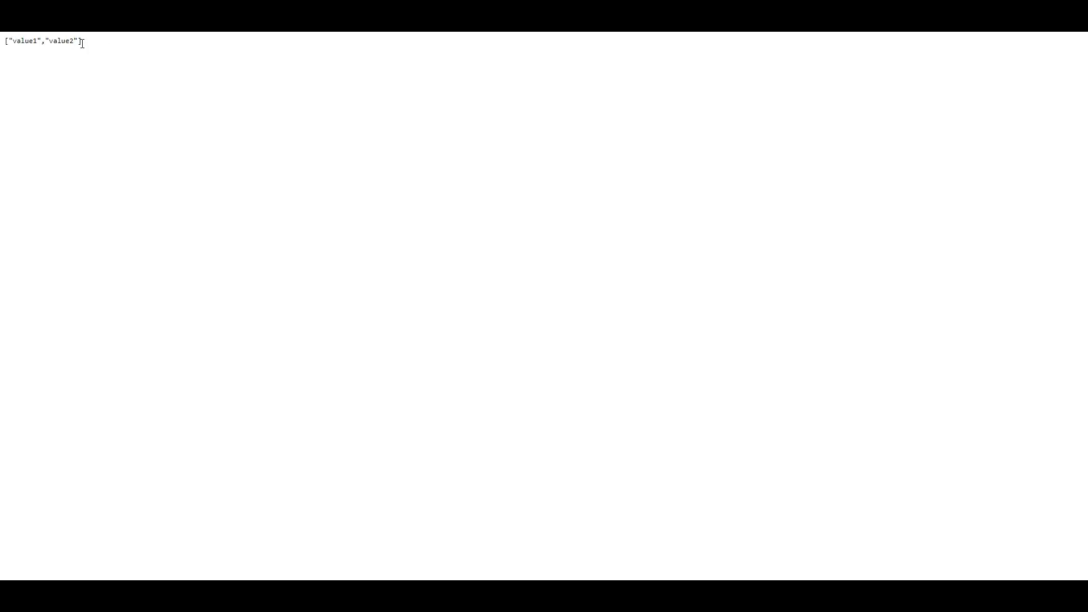
{"action": "left_click_drag", "start_coordinate": [83, 41], "coordinate": [3, 46]}
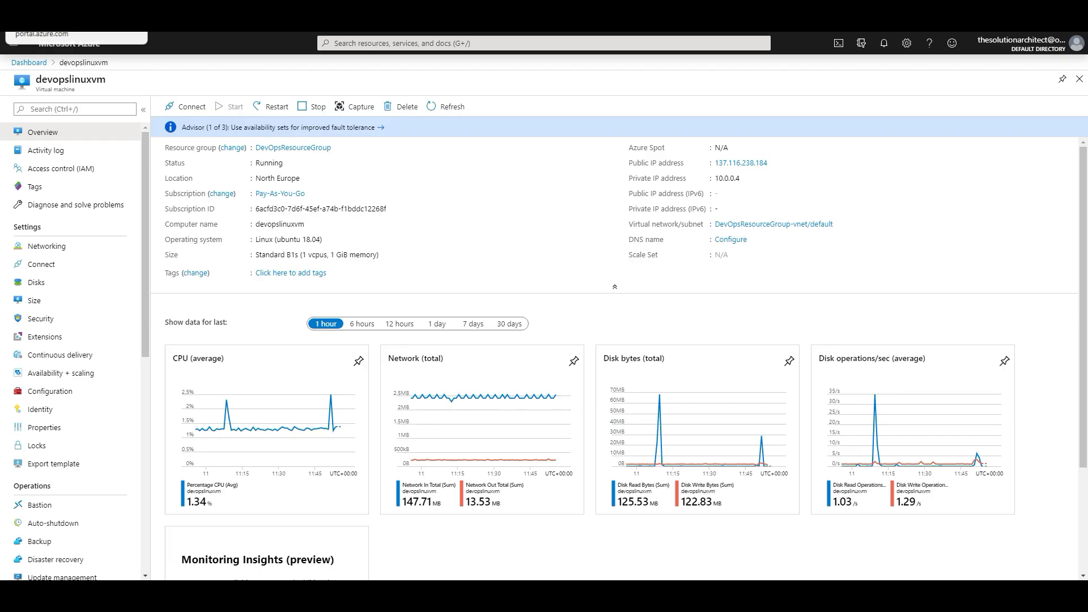
Delete the Port_5000 inbound rule from the VM's networking settings
{"action": "left_click", "coordinate": [56, 250]}
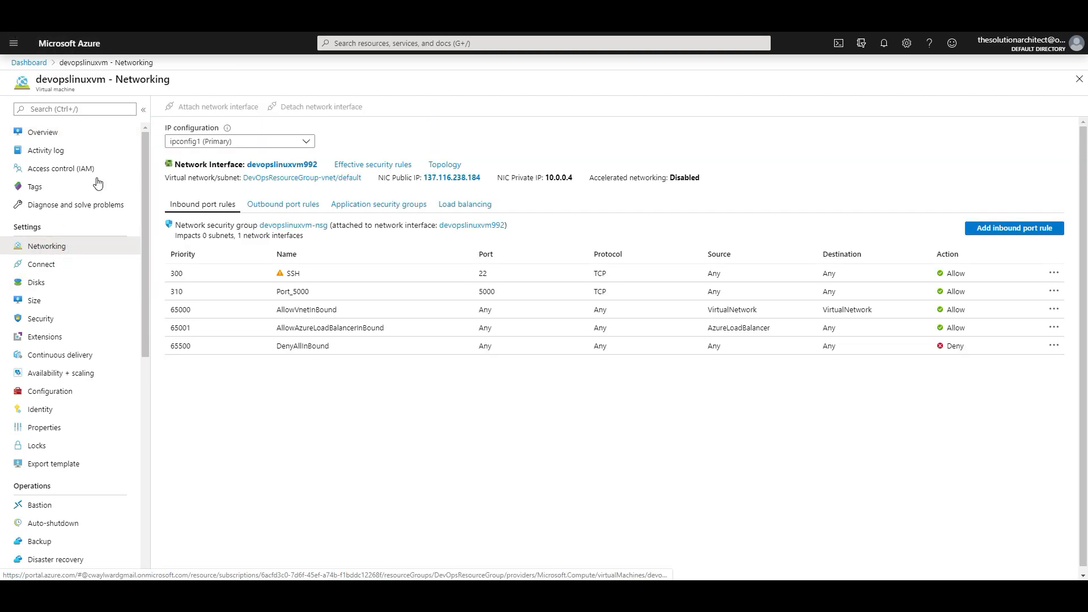
{"action": "left_click", "coordinate": [305, 291]}
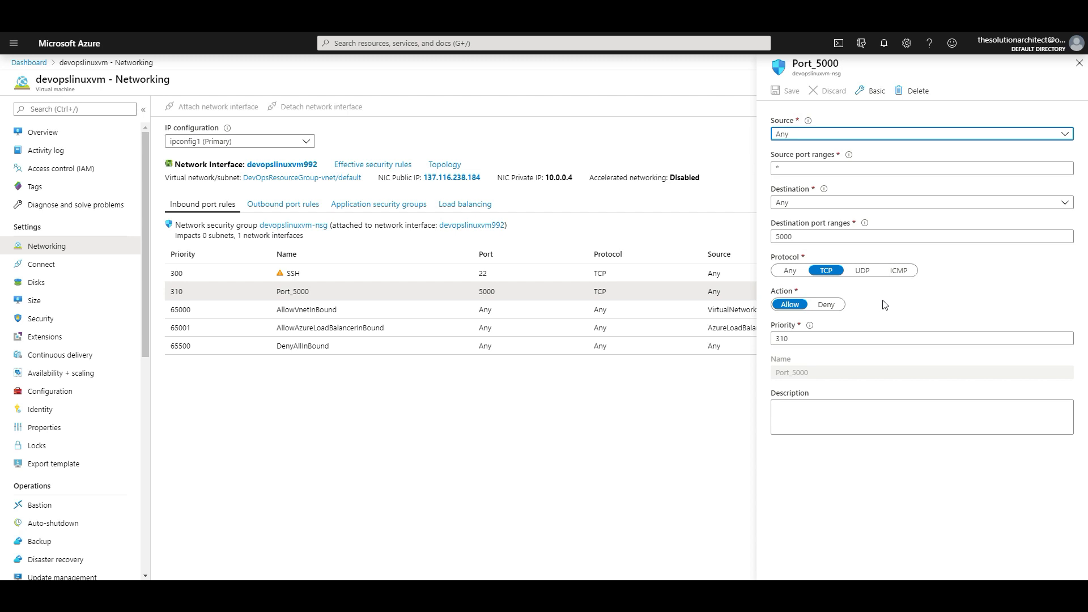
{"action": "left_click", "coordinate": [915, 92]}
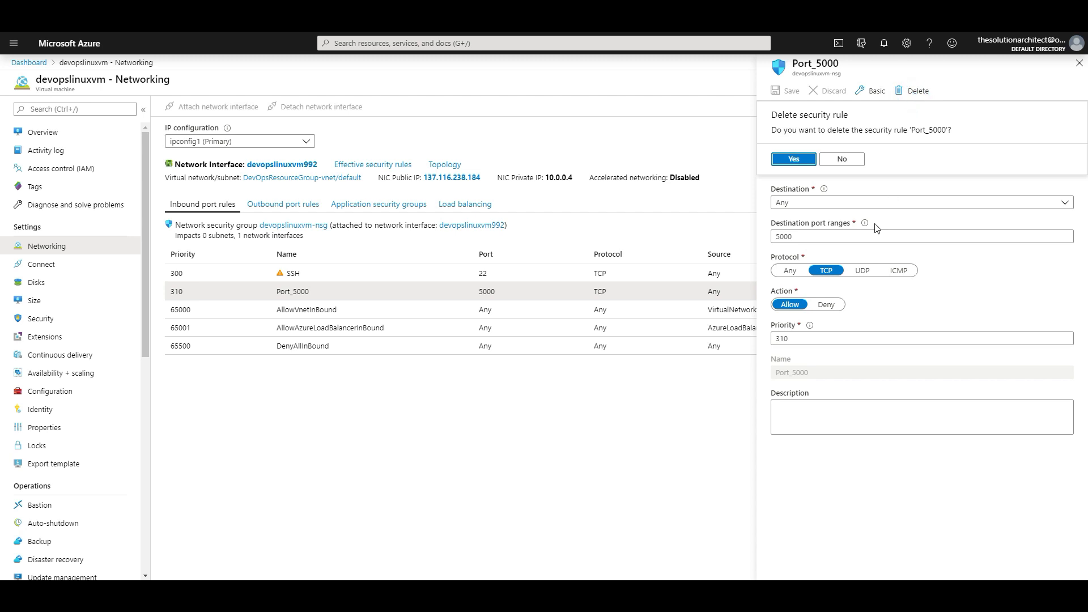
{"action": "left_click", "coordinate": [795, 159]}
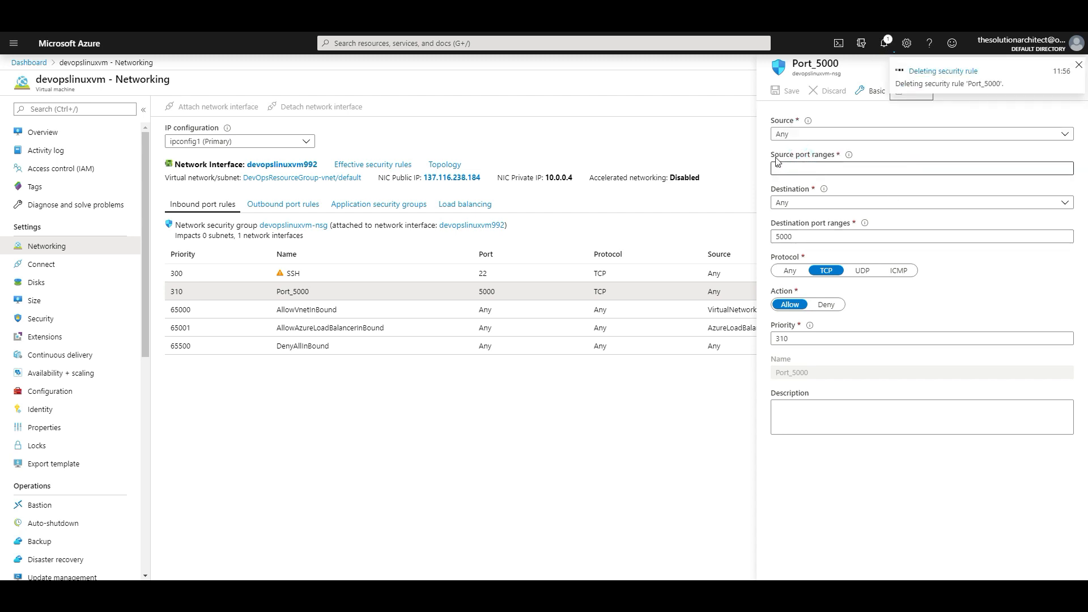